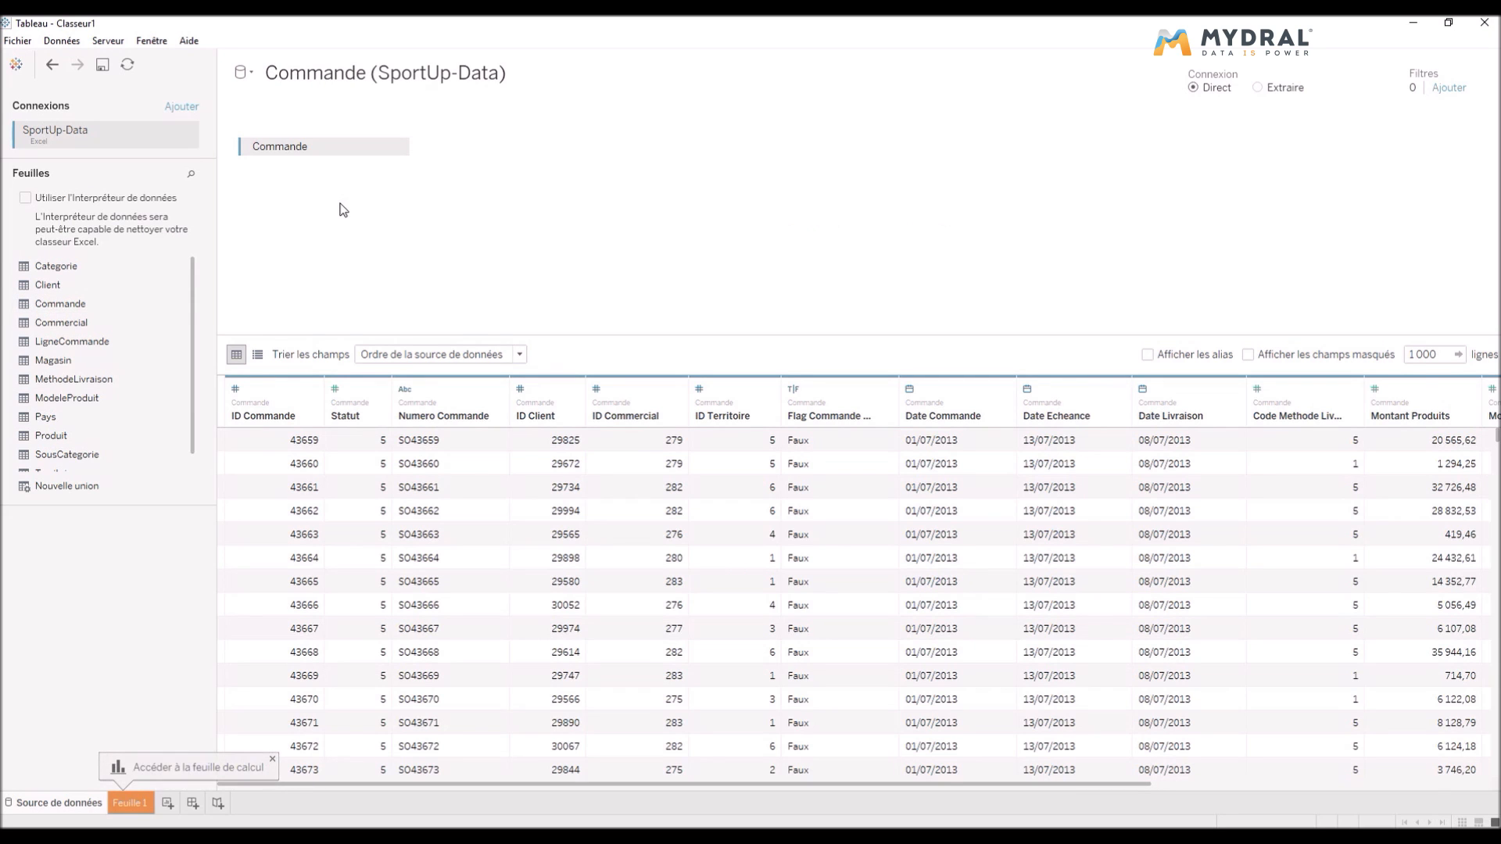
# - Join the LigneCommande, Commercial and Client tables to the Commande table in the data source
pyautogui.moveTo(89, 344); pyautogui.dragTo(510, 210)
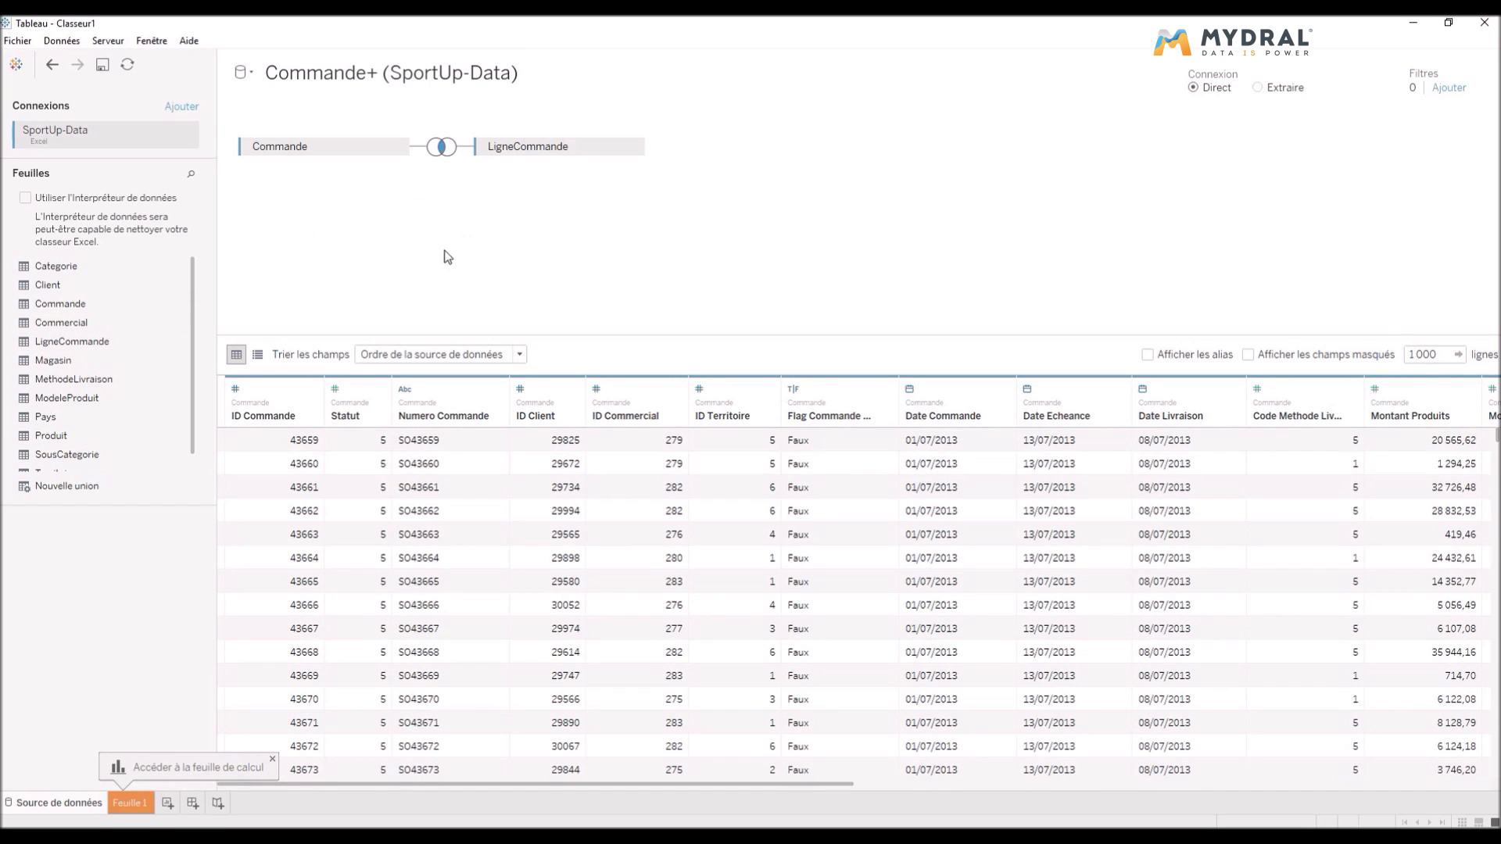
pyautogui.moveTo(107, 325); pyautogui.dragTo(563, 227)
pyautogui.moveTo(74, 287); pyautogui.dragTo(593, 239)
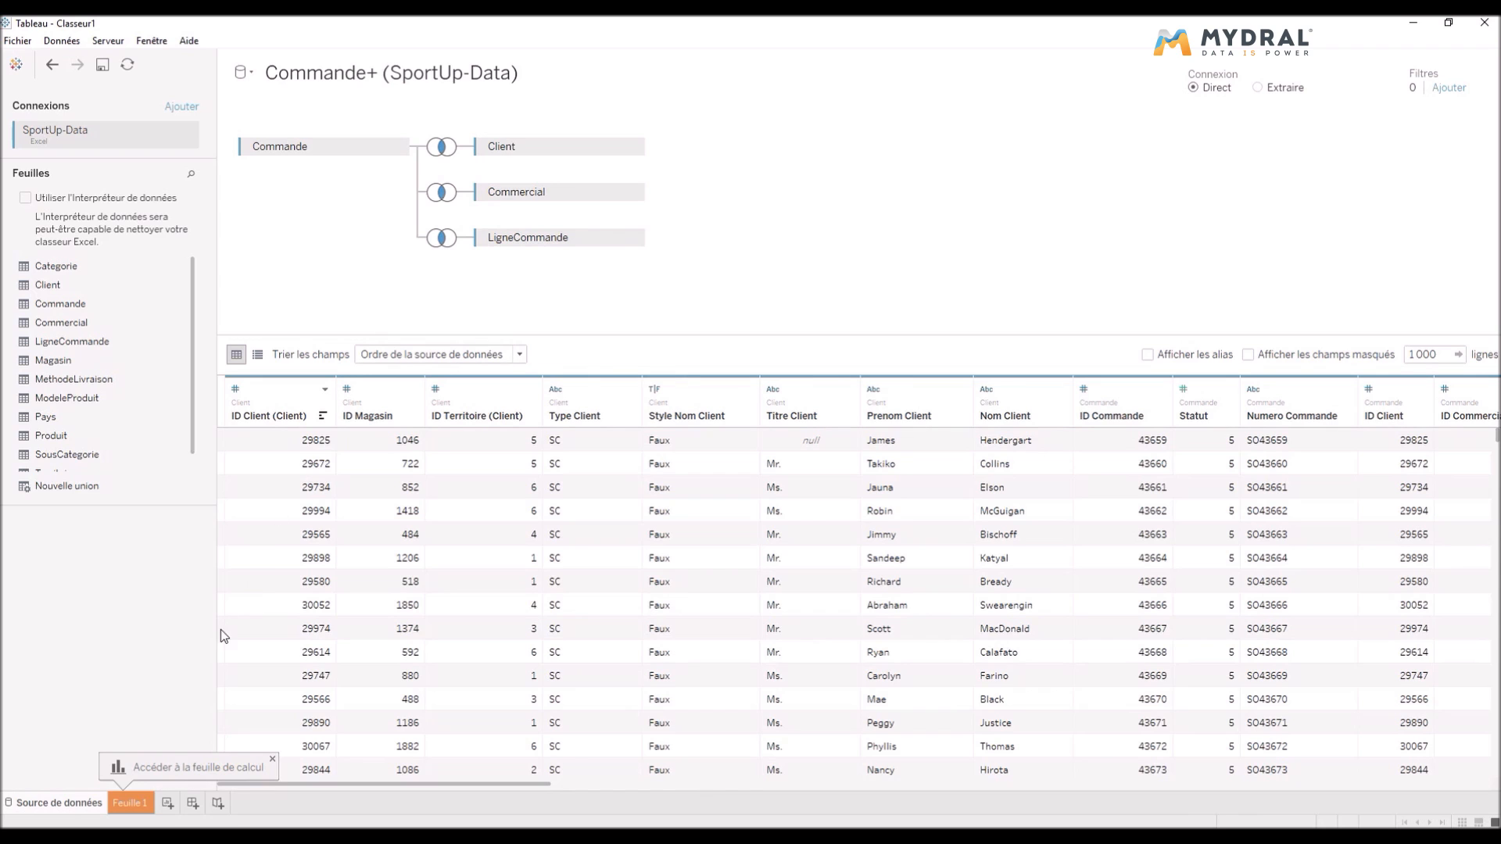
# - Build a discrete line chart of Montant Ligne from the LigneCommande table by Date Commande on the Feuille 1 worksheet
pyautogui.click(131, 808)
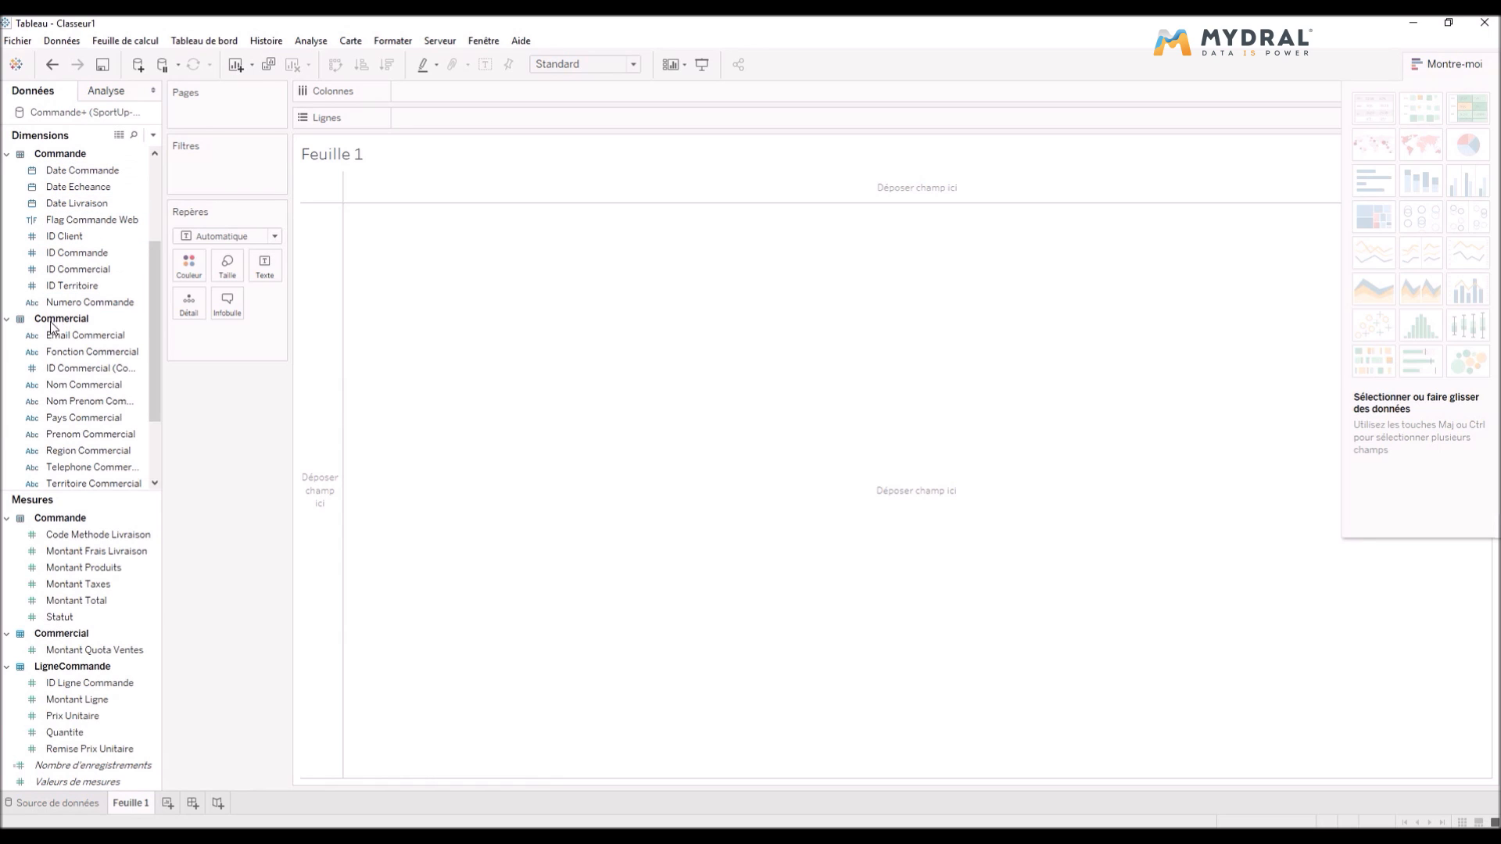
pyautogui.scroll(-2, 63, 317)
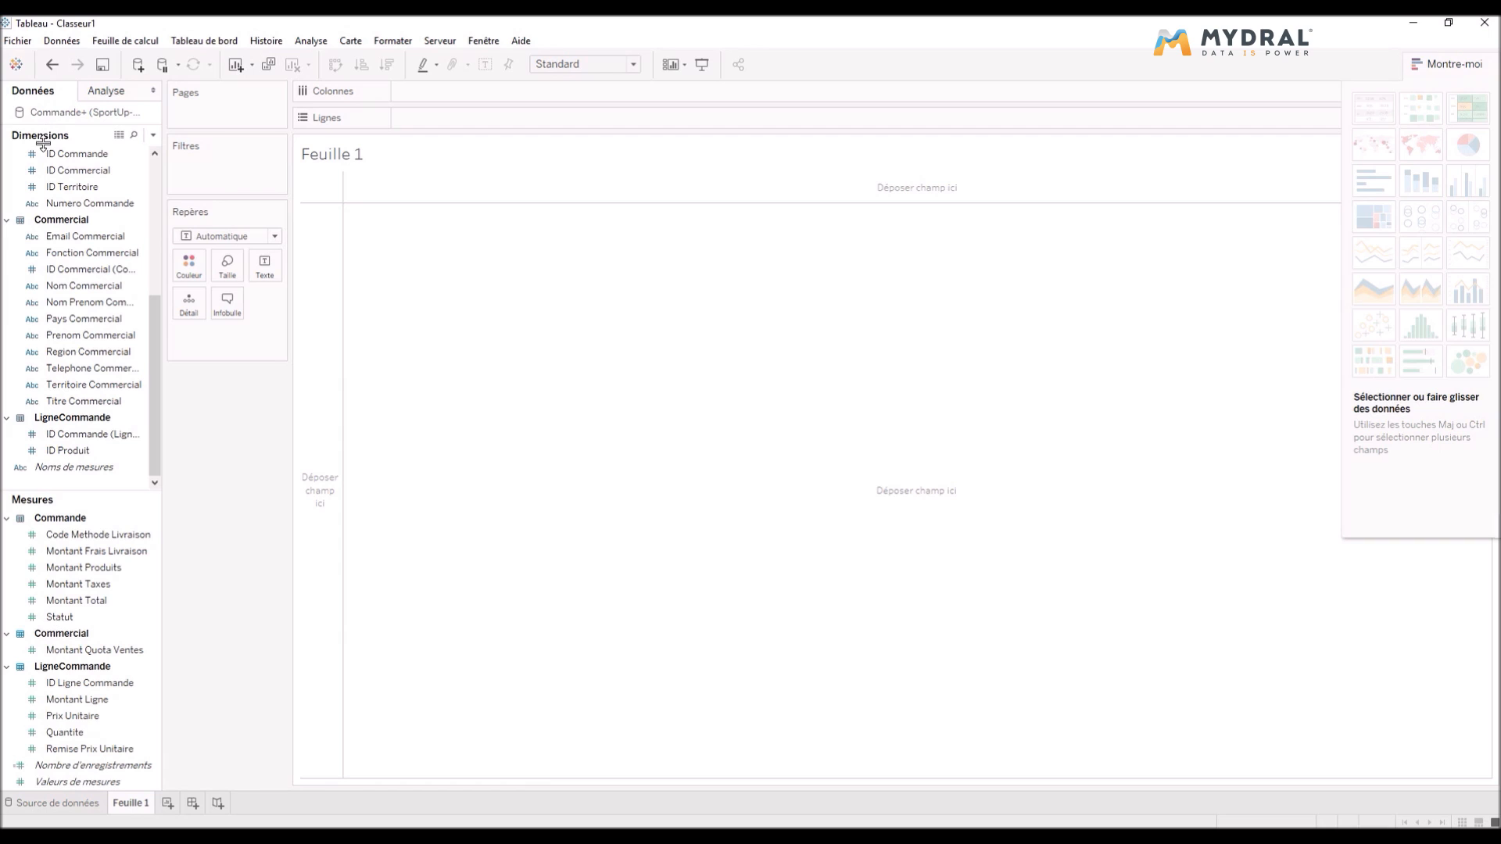
pyautogui.click(84, 319)
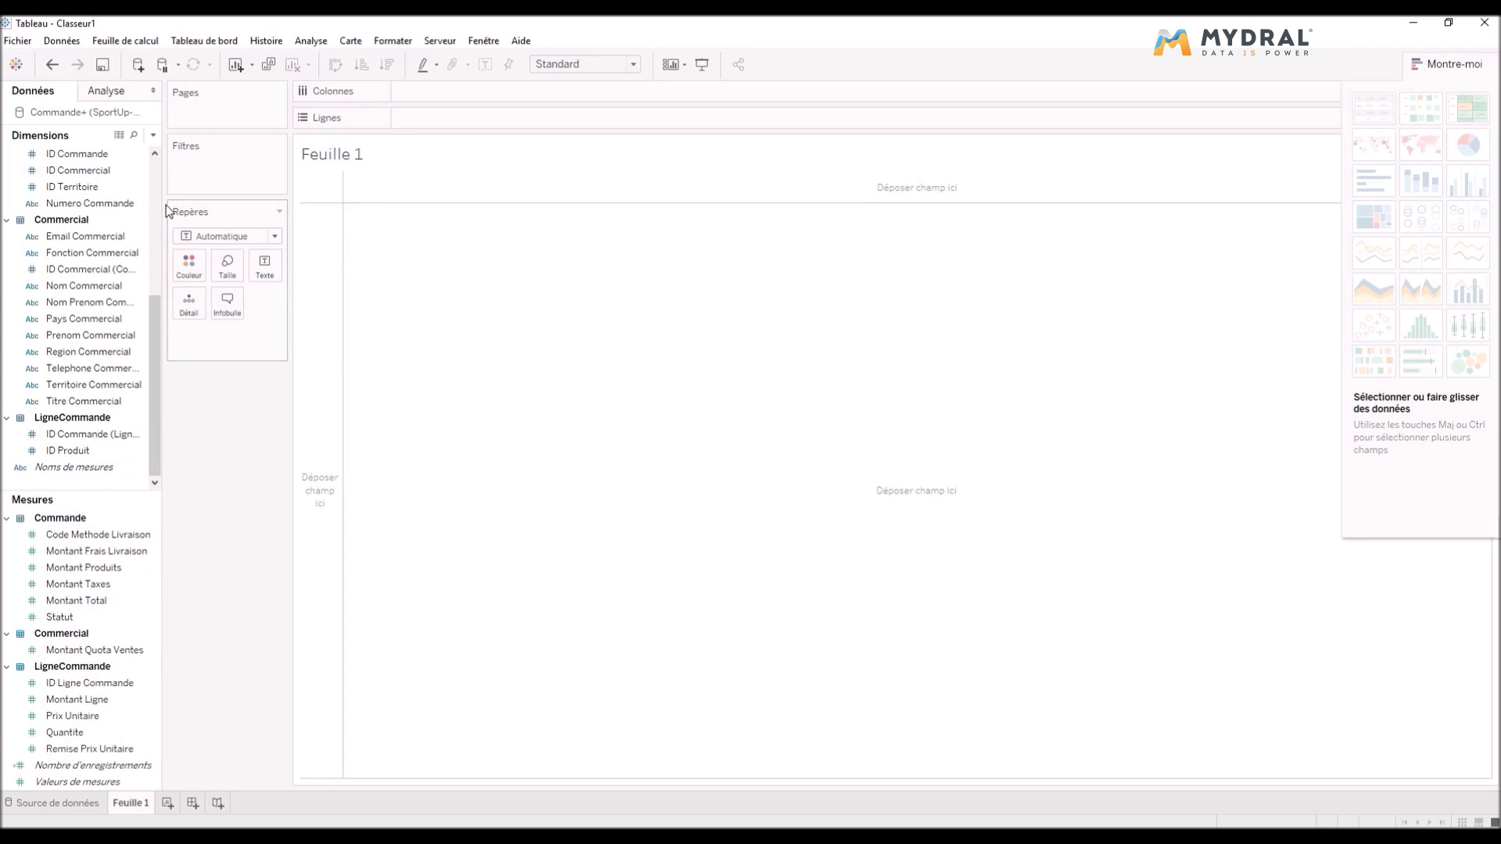
pyautogui.scroll(5, 104, 313)
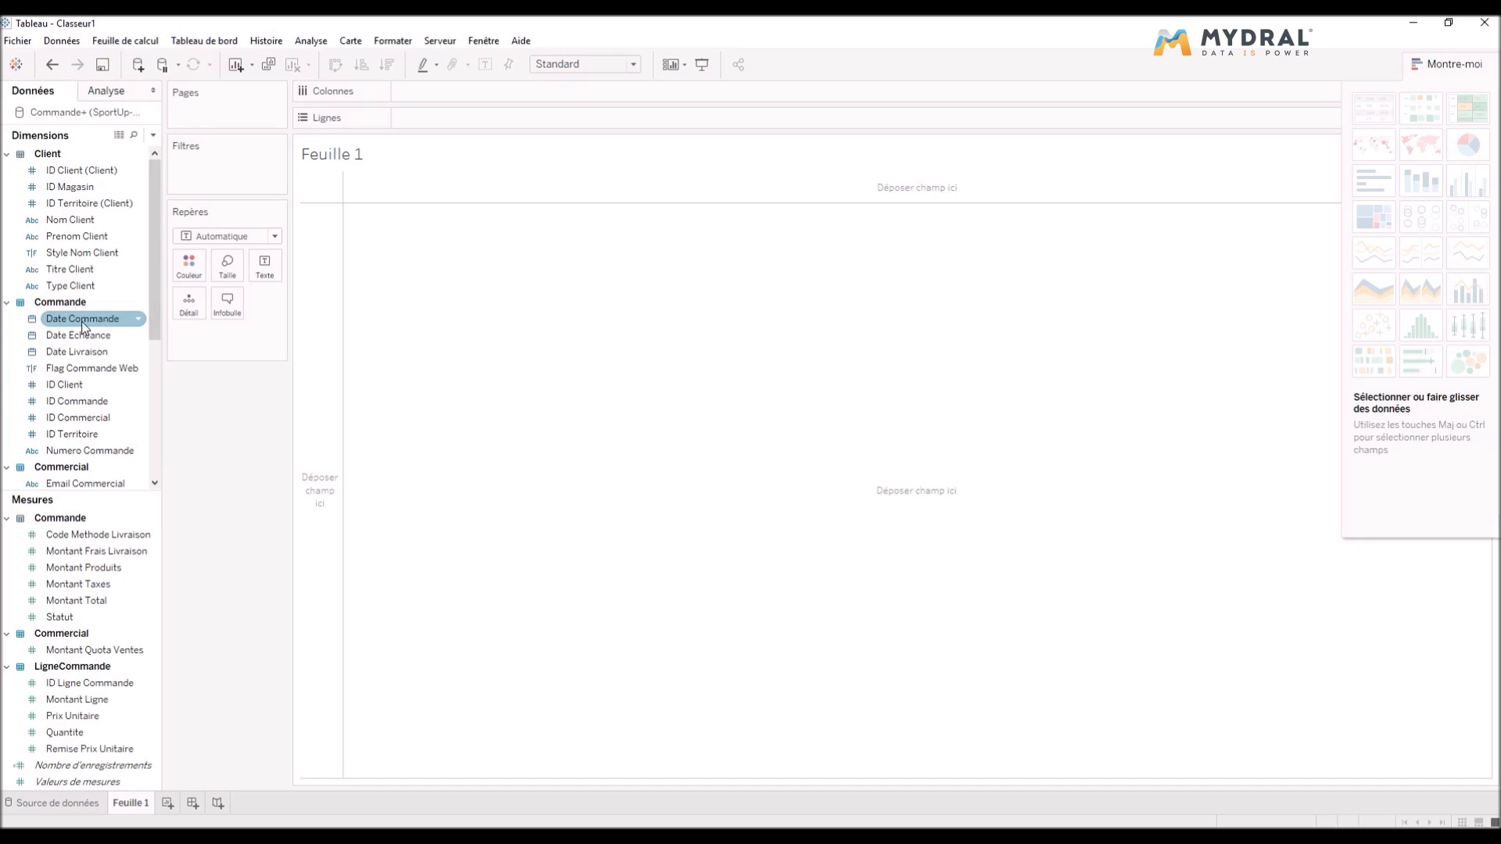
pyautogui.click(85, 321)
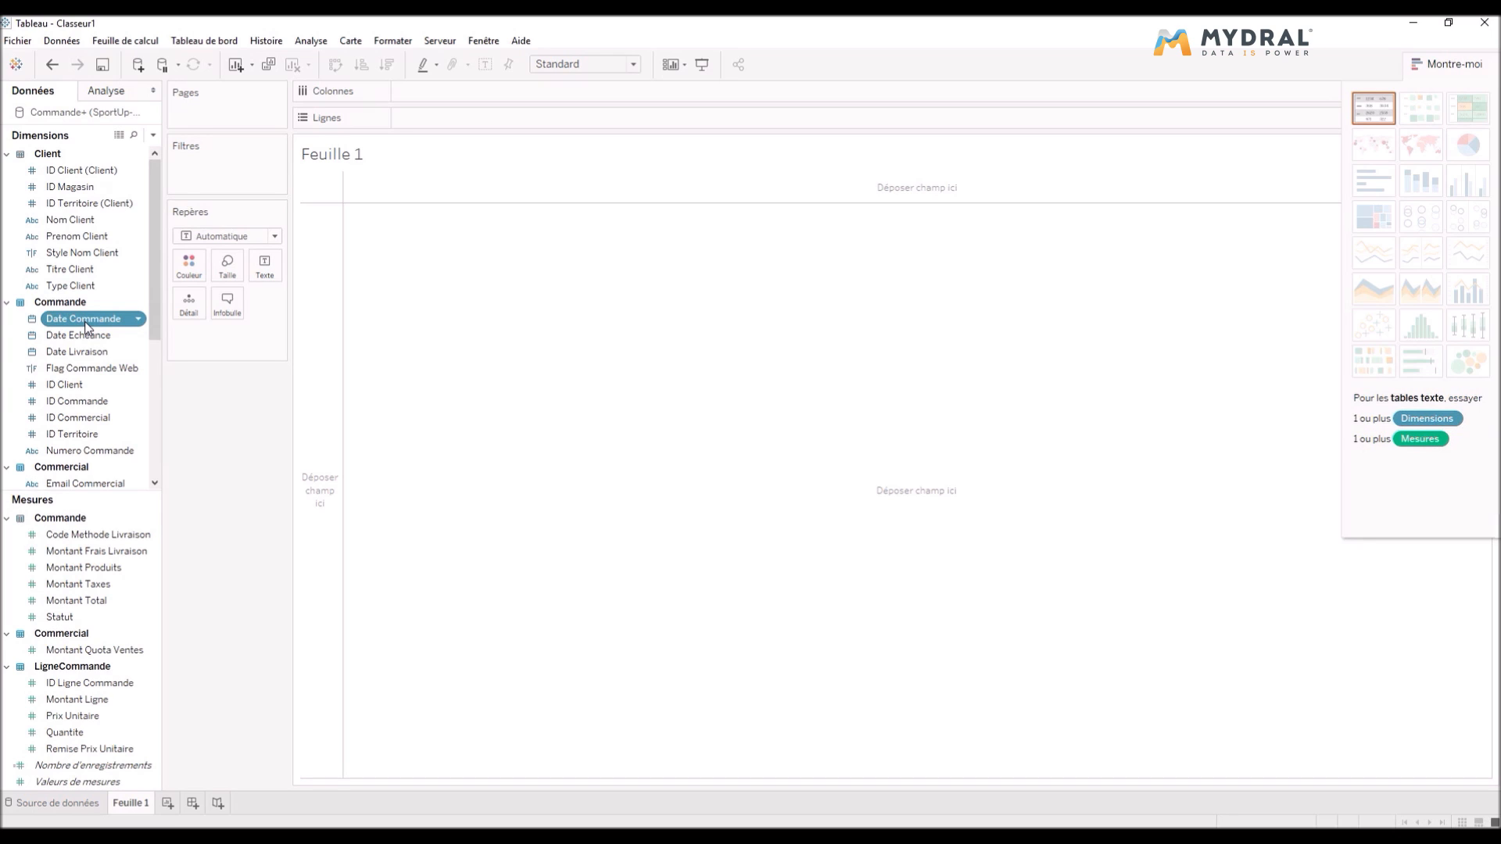
pyautogui.keyDown('ctrl'); pyautogui.click(72, 601); pyautogui.keyUp('ctrl')
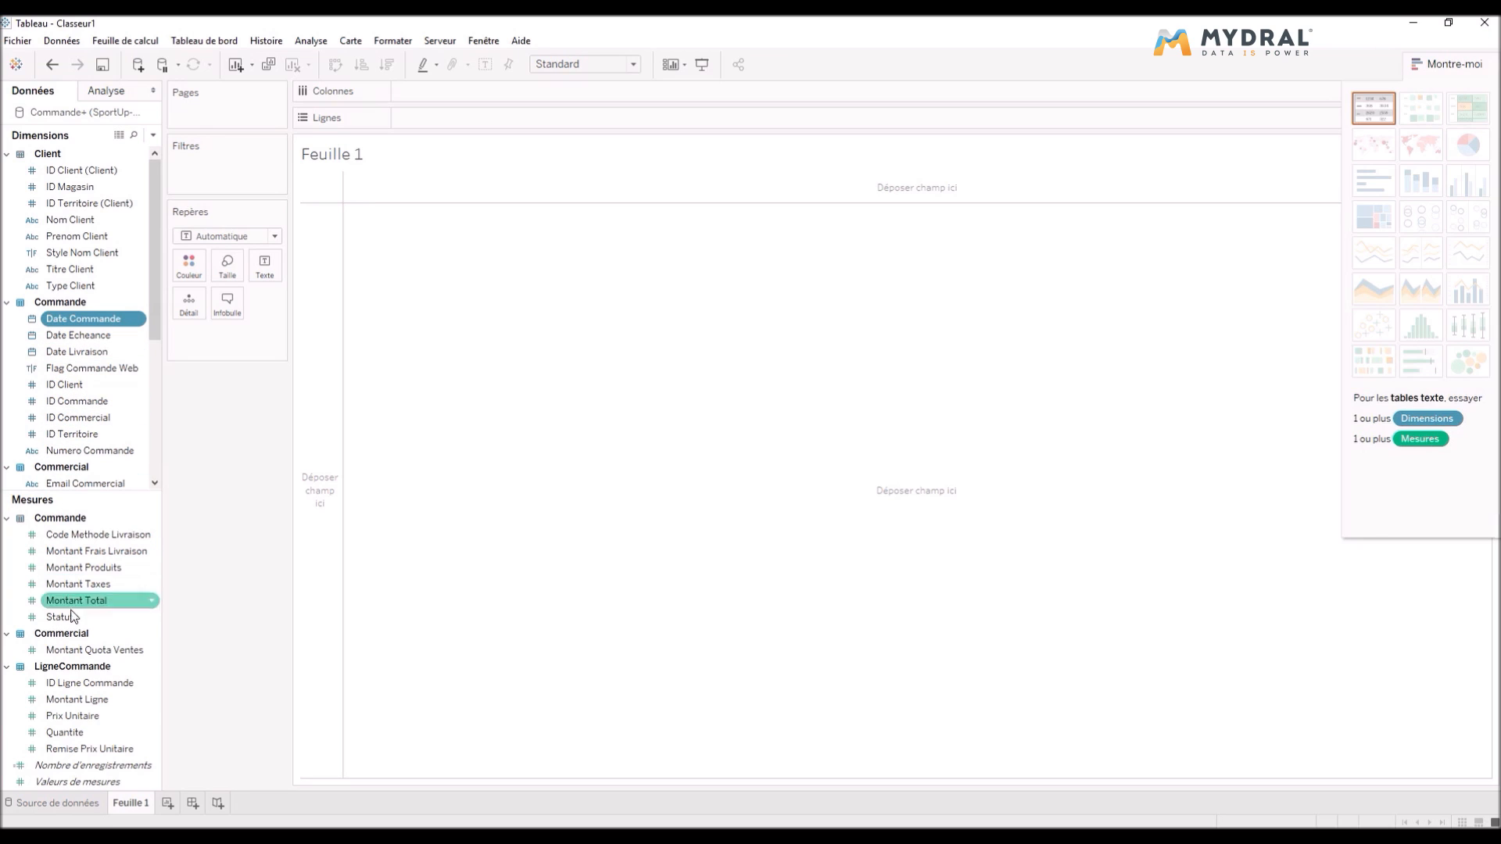
pyautogui.keyDown('ctrl'); pyautogui.click(121, 705); pyautogui.keyUp('ctrl')
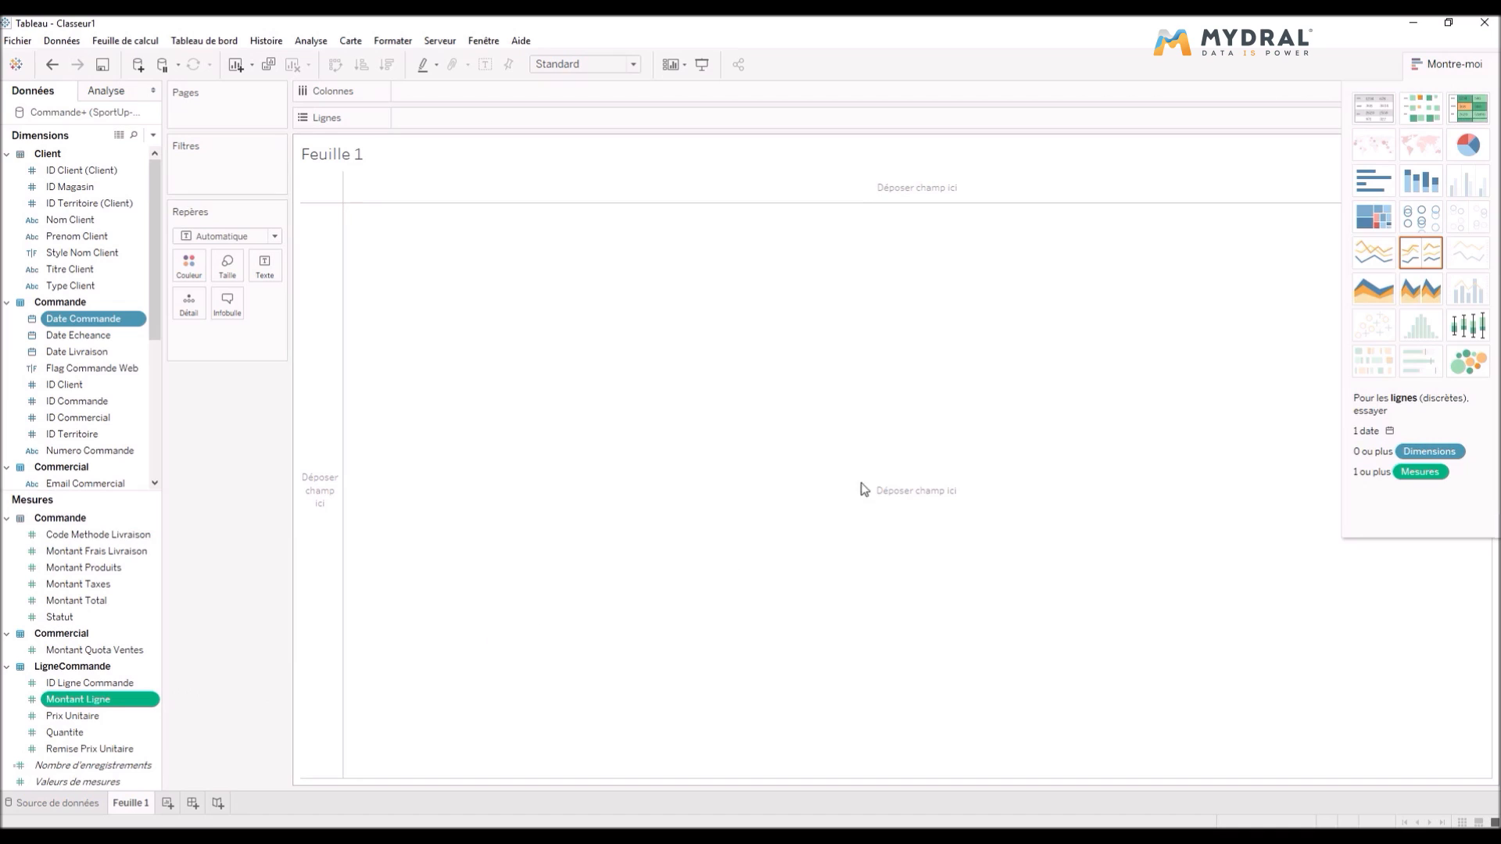
pyautogui.click(1428, 252)
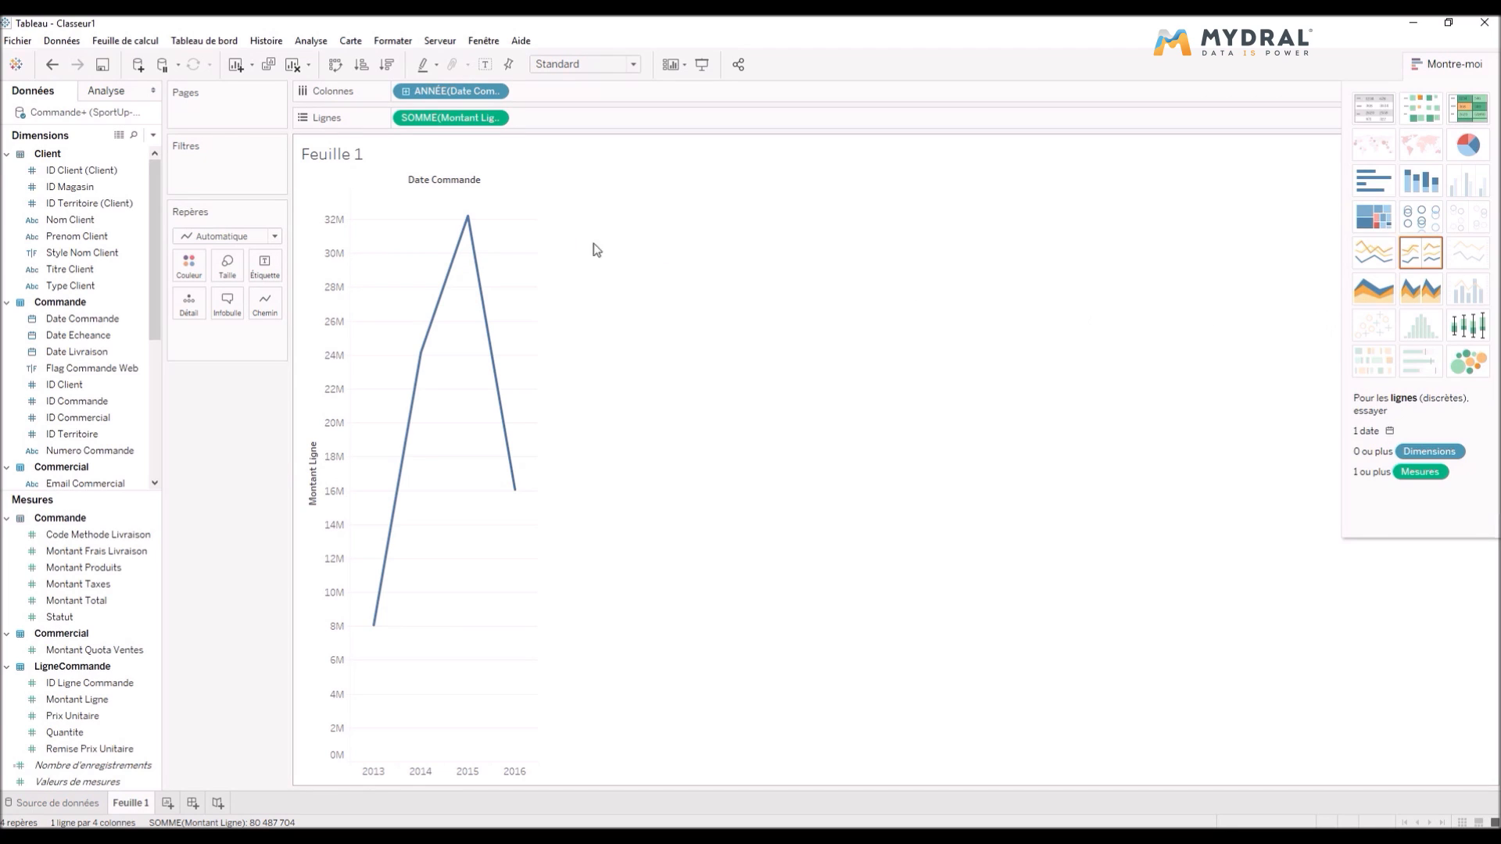
# - Break the line chart down by month of Date Commande without the quarter level, and color the lines by year
pyautogui.click(405, 92)
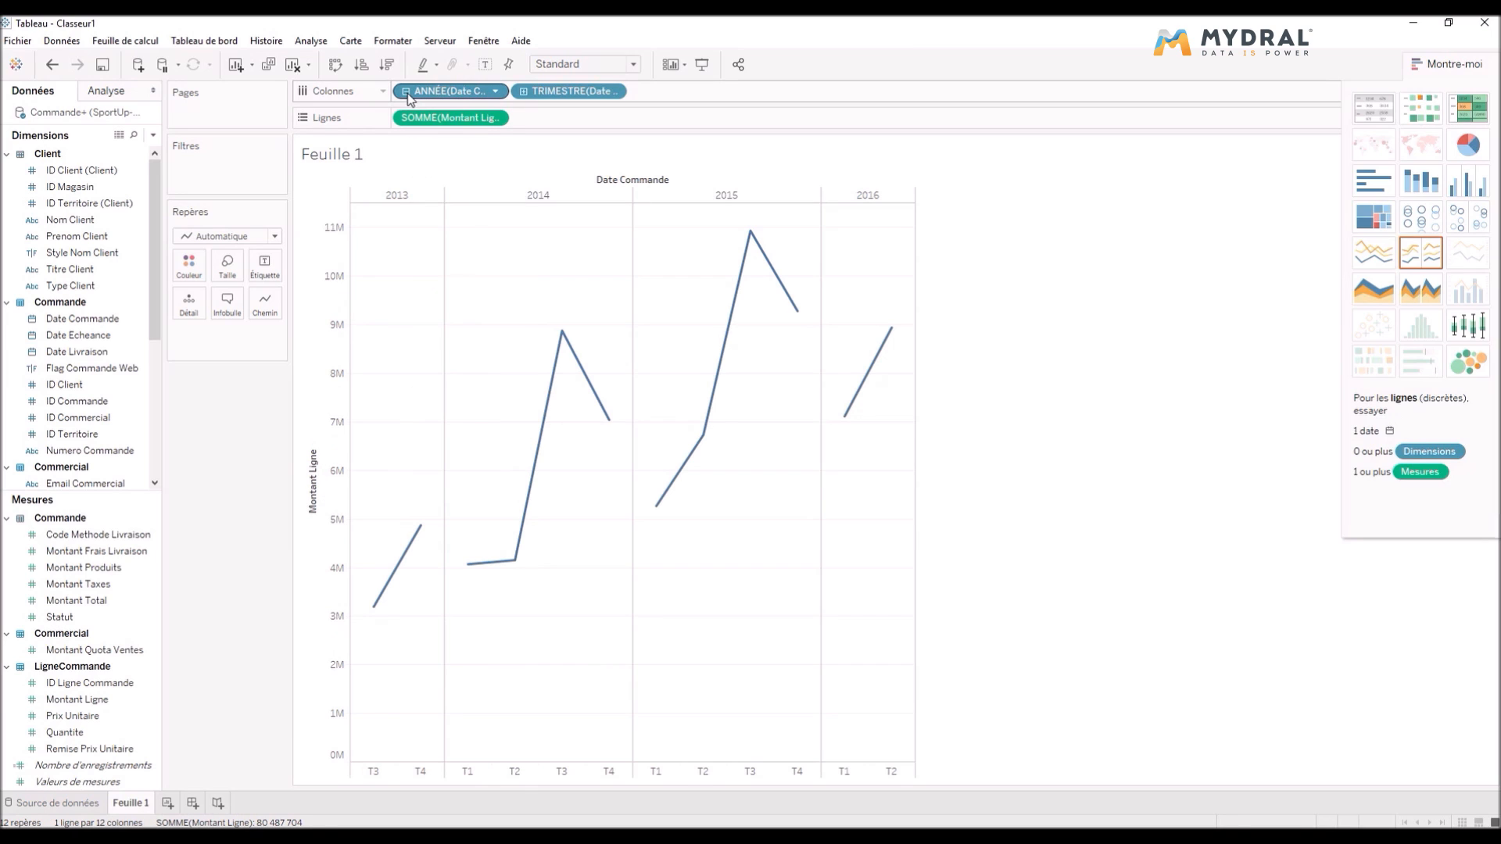
pyautogui.click(524, 92)
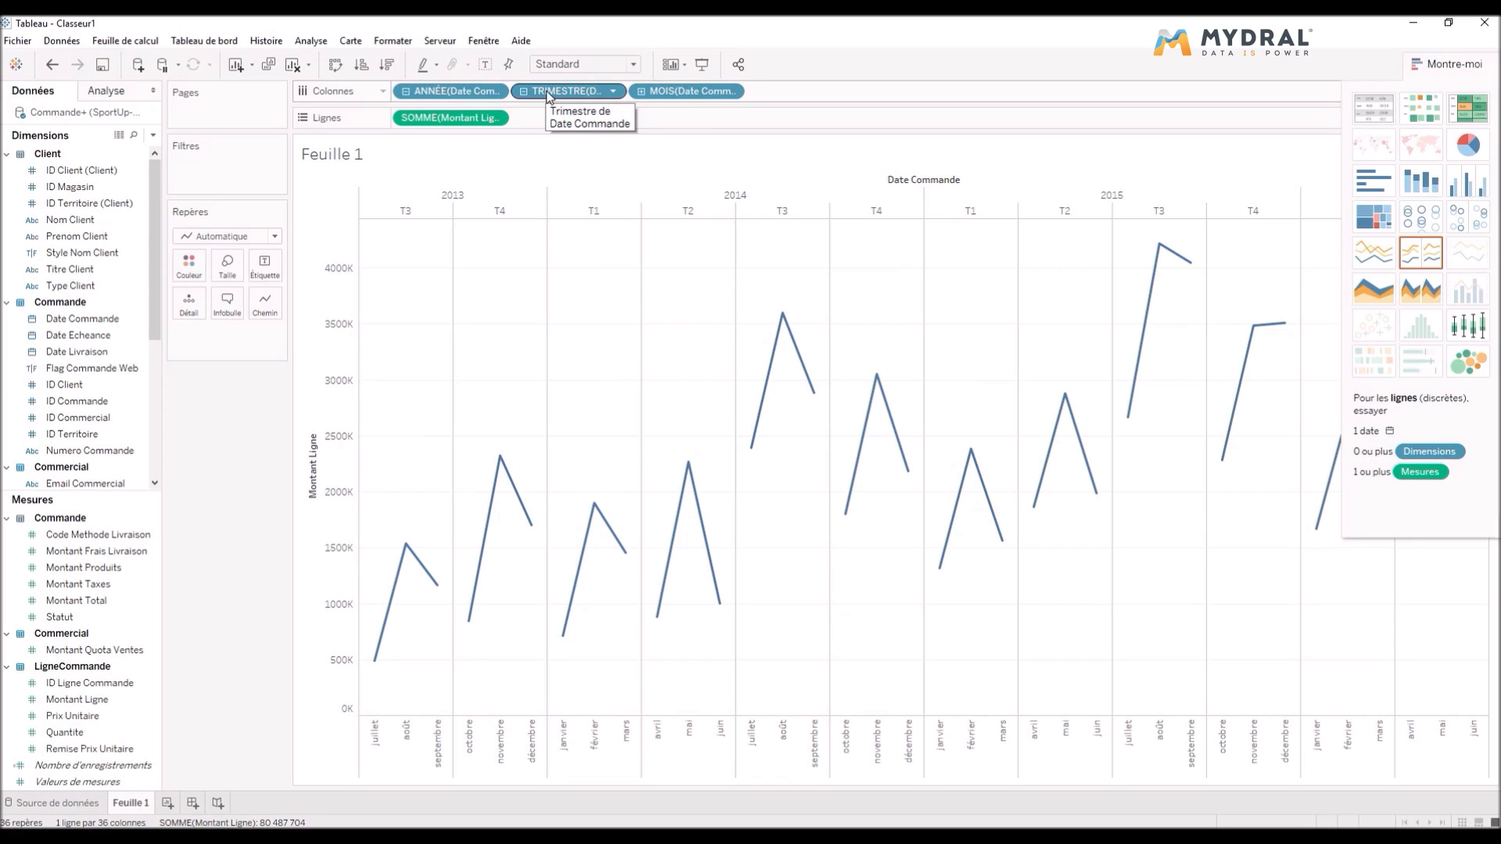
pyautogui.moveTo(550, 94); pyautogui.dragTo(566, 149)
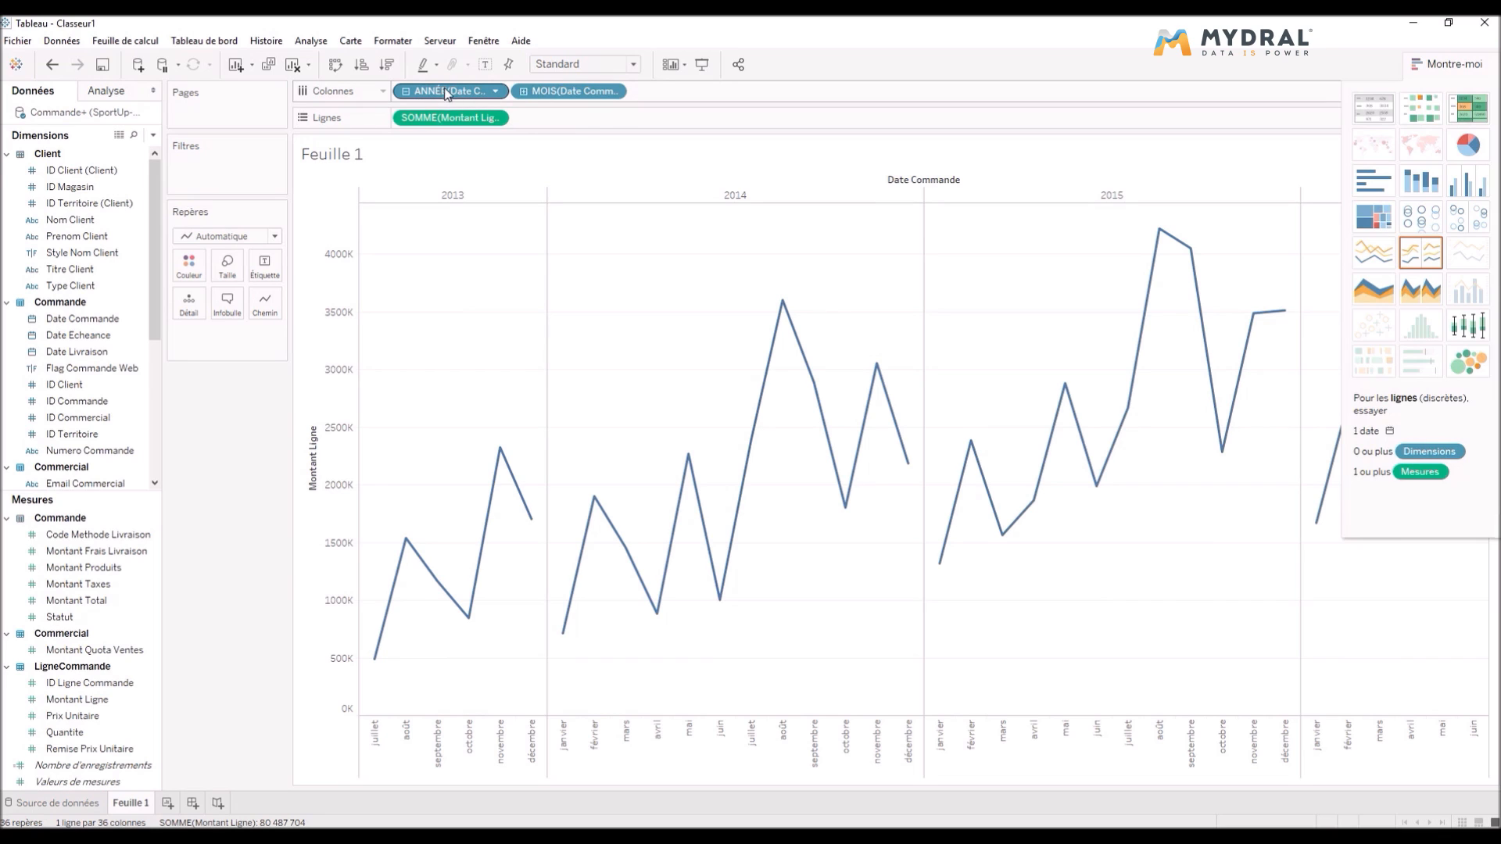
pyautogui.moveTo(443, 93); pyautogui.dragTo(191, 266)
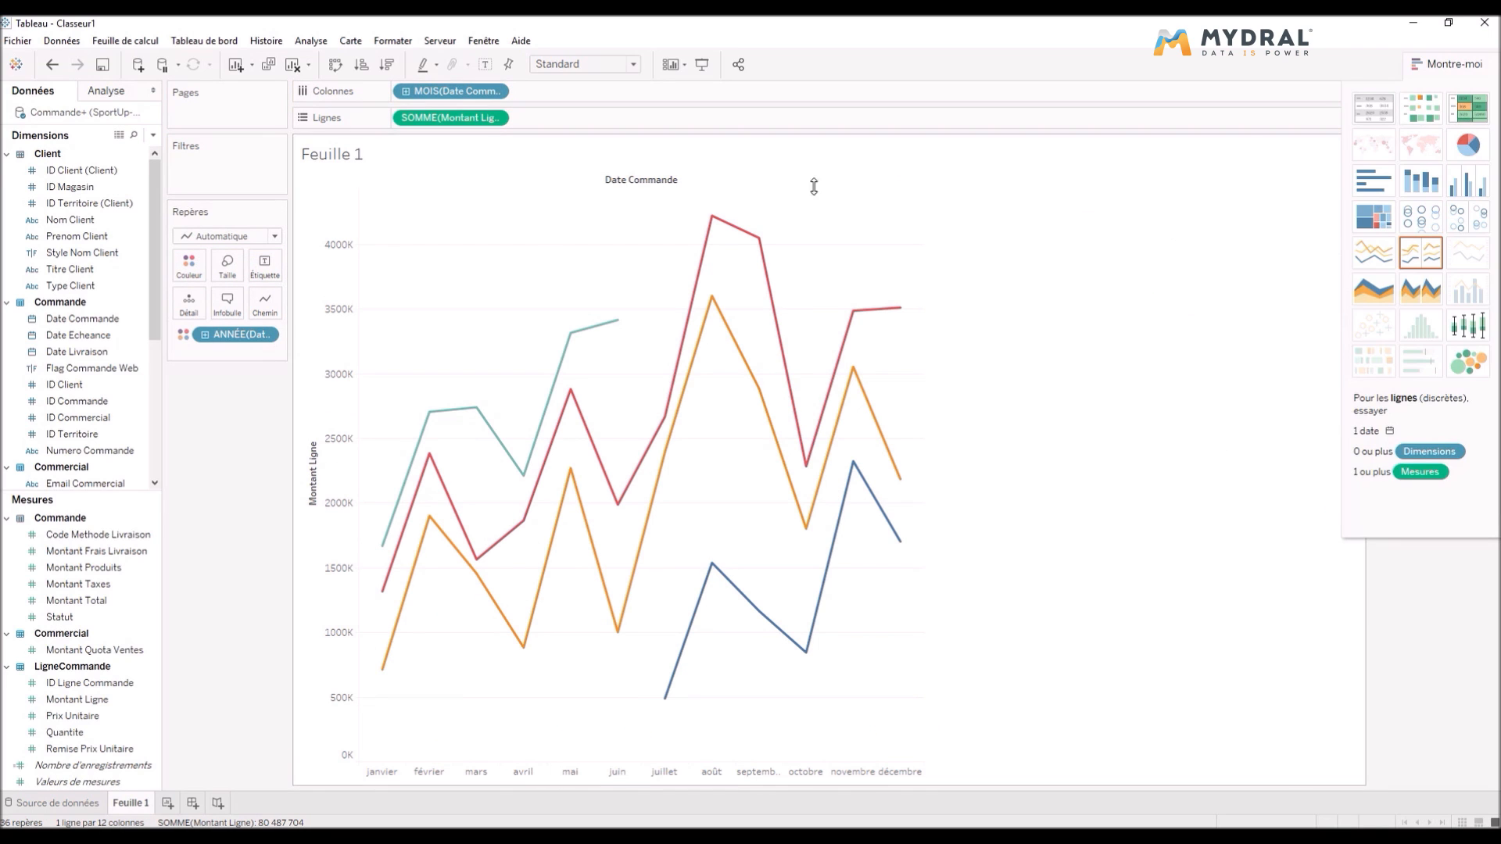
pyautogui.click(1447, 75)
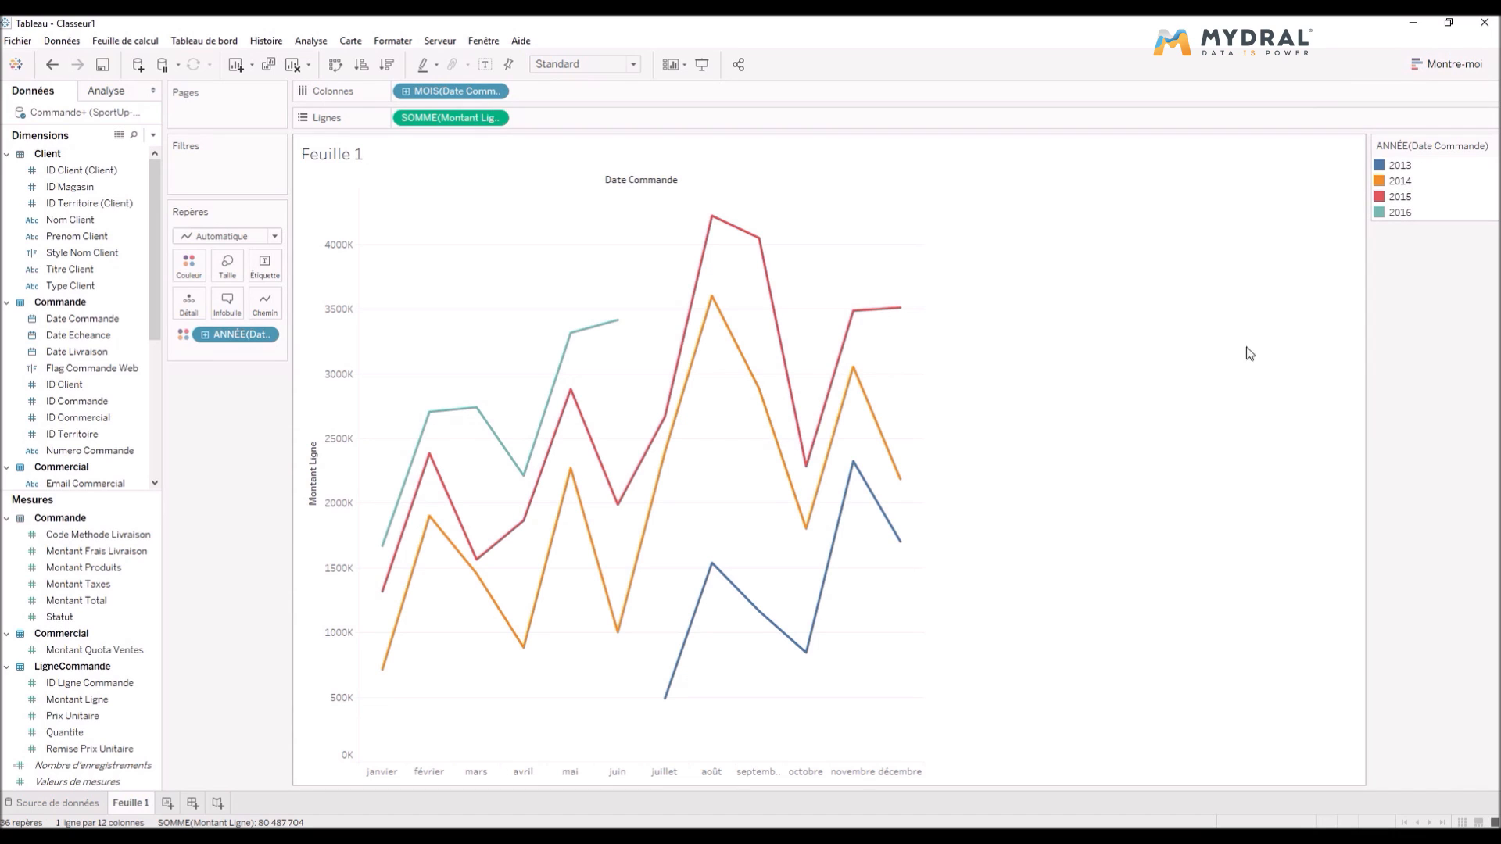
# - Rename the line chart worksheet as "Saisonnalité des ventes"
pyautogui.doubleClick(133, 804)
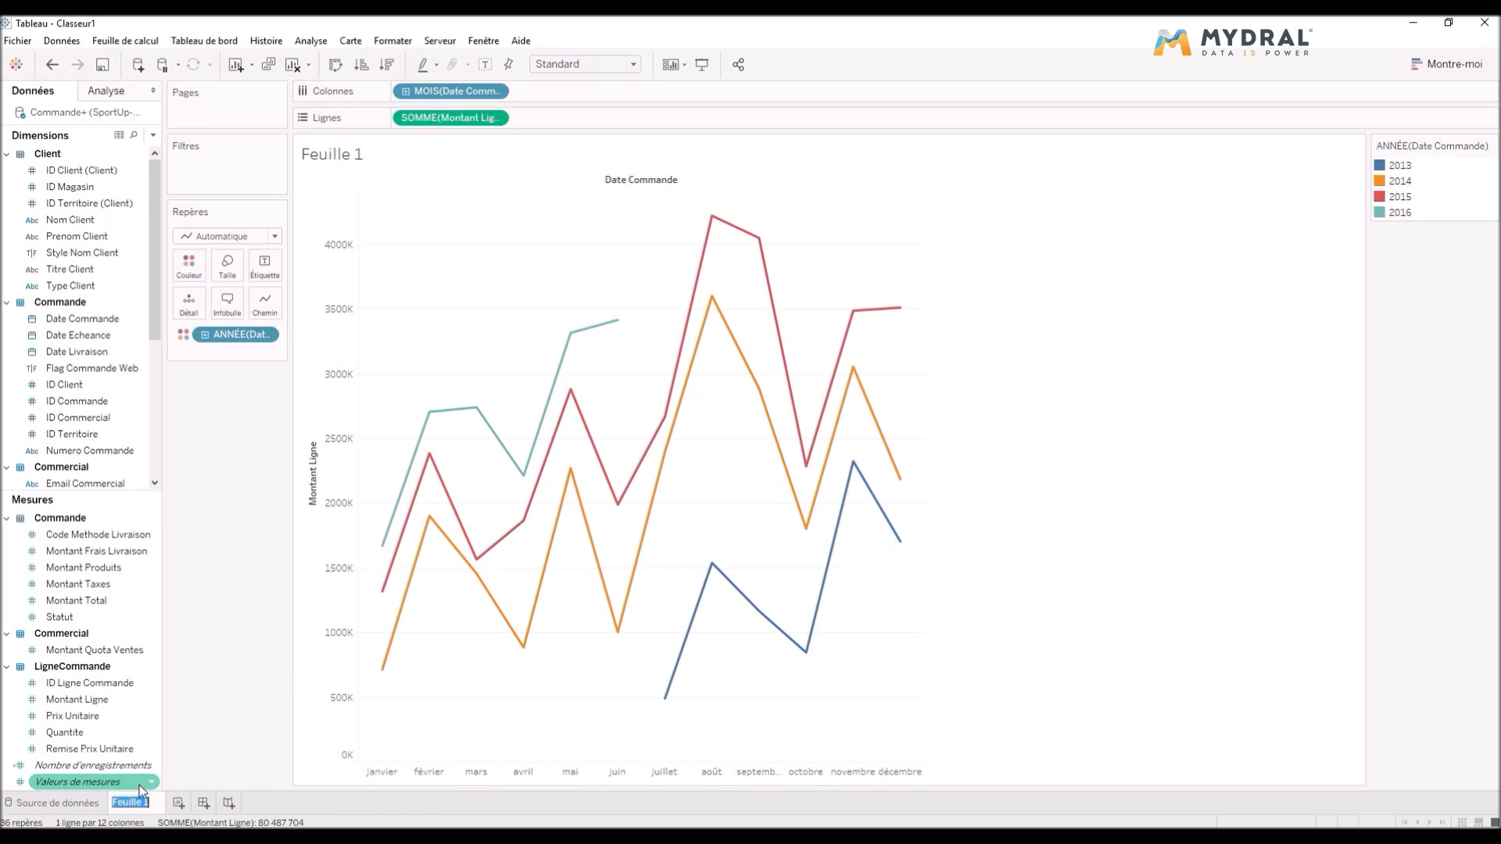
pyautogui.write('Saisonnalité des ventes')
pyautogui.press('Return')
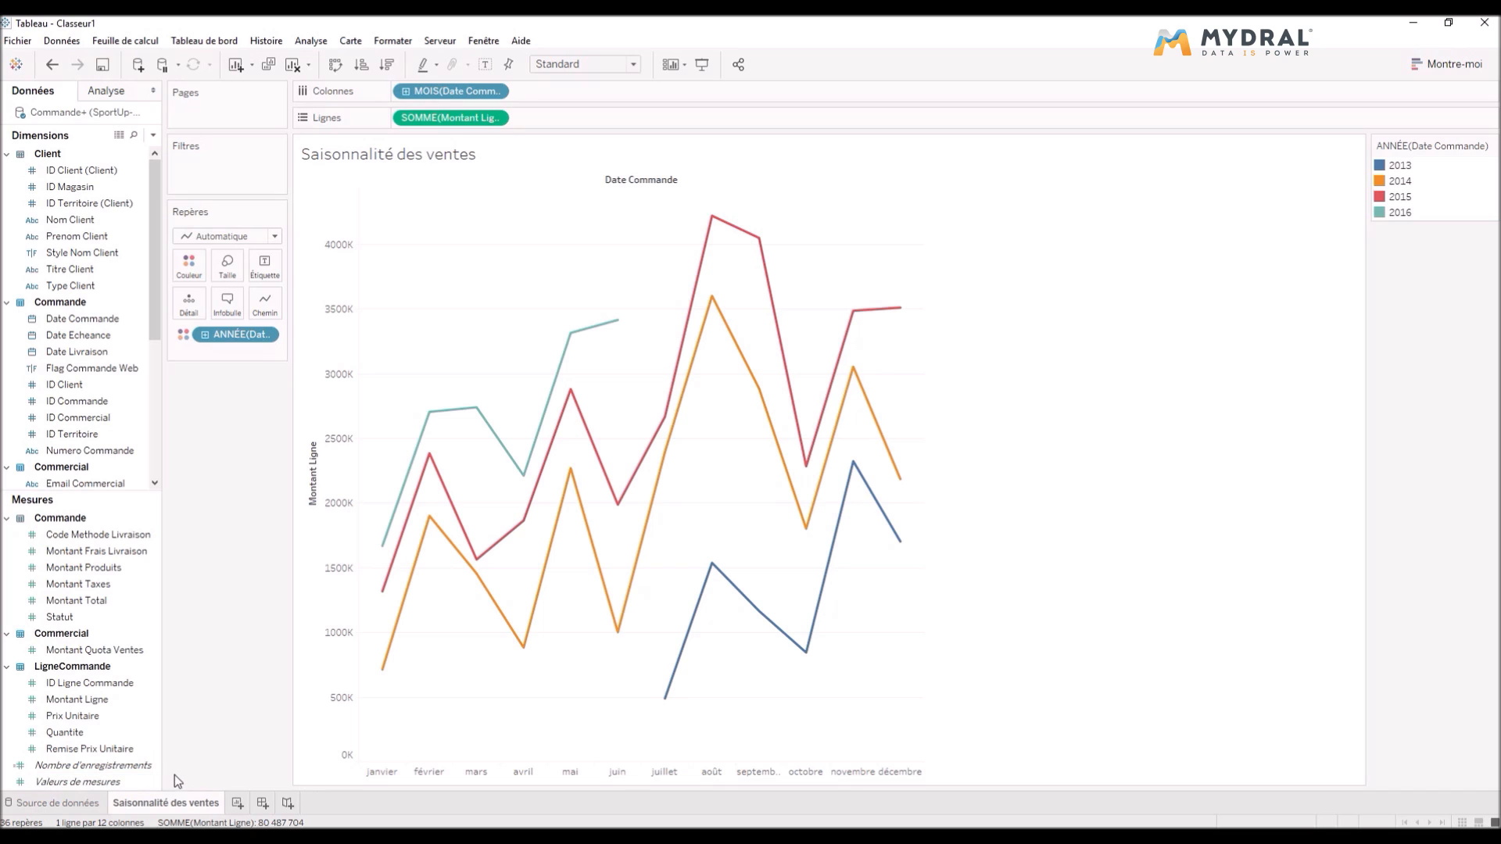
# - Add a new worksheet and name it "Top des 10 premiers clients"
pyautogui.click(236, 804)
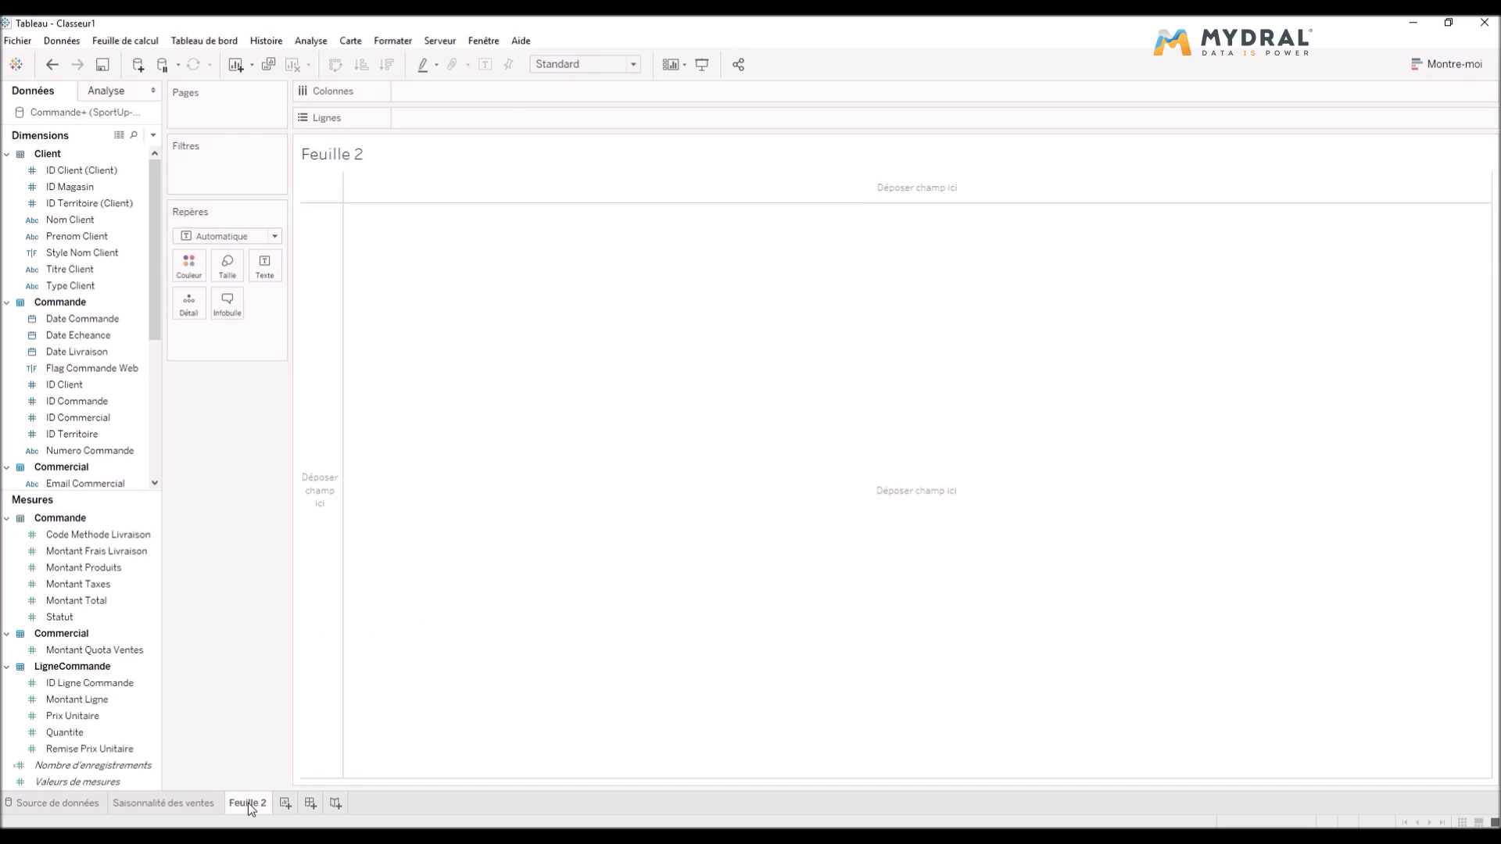
pyautogui.doubleClick(250, 805)
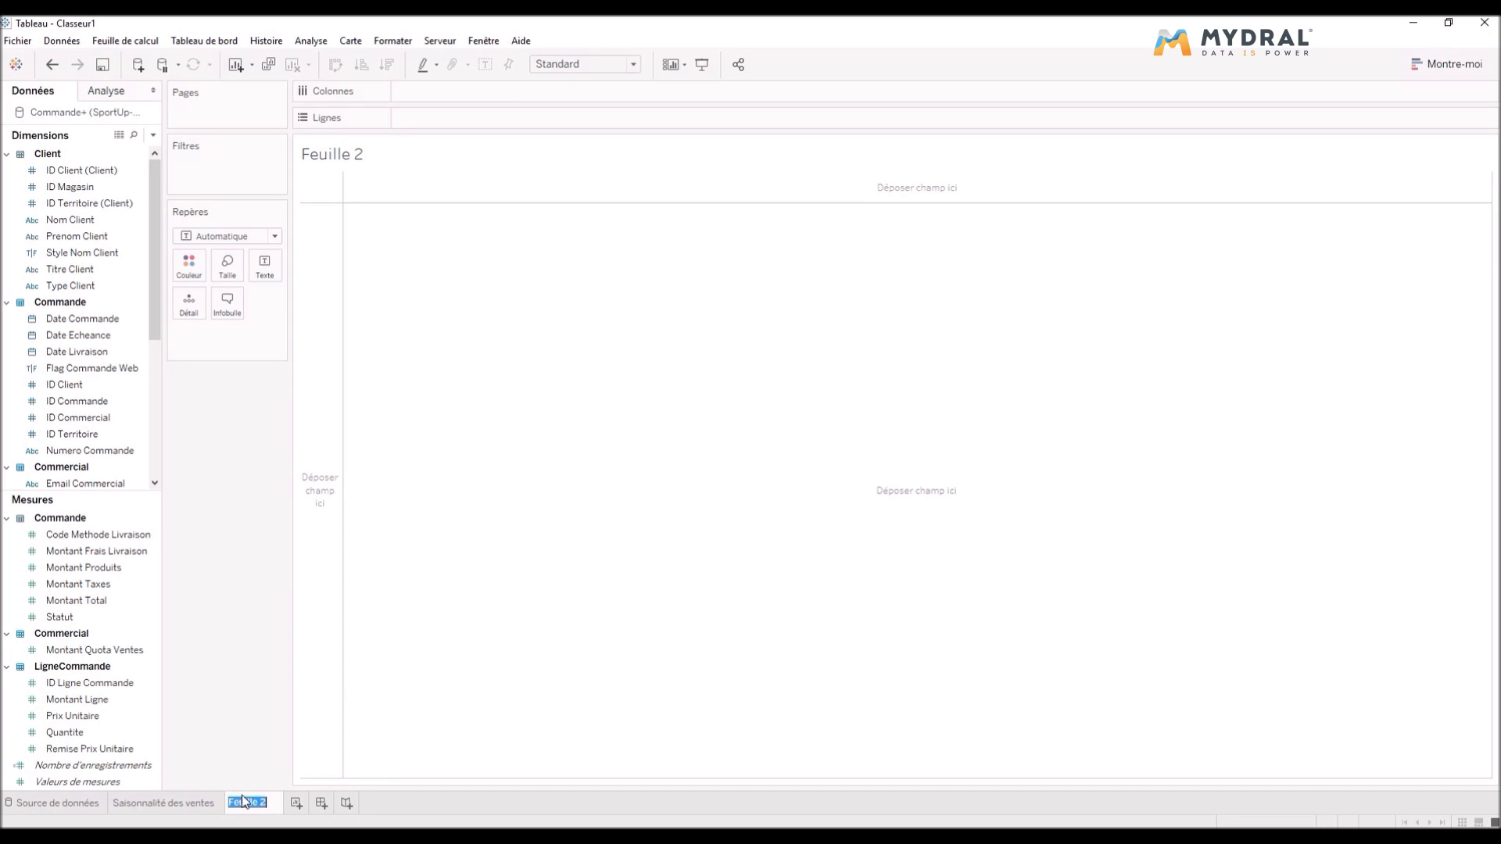
pyautogui.write('Top des 10')
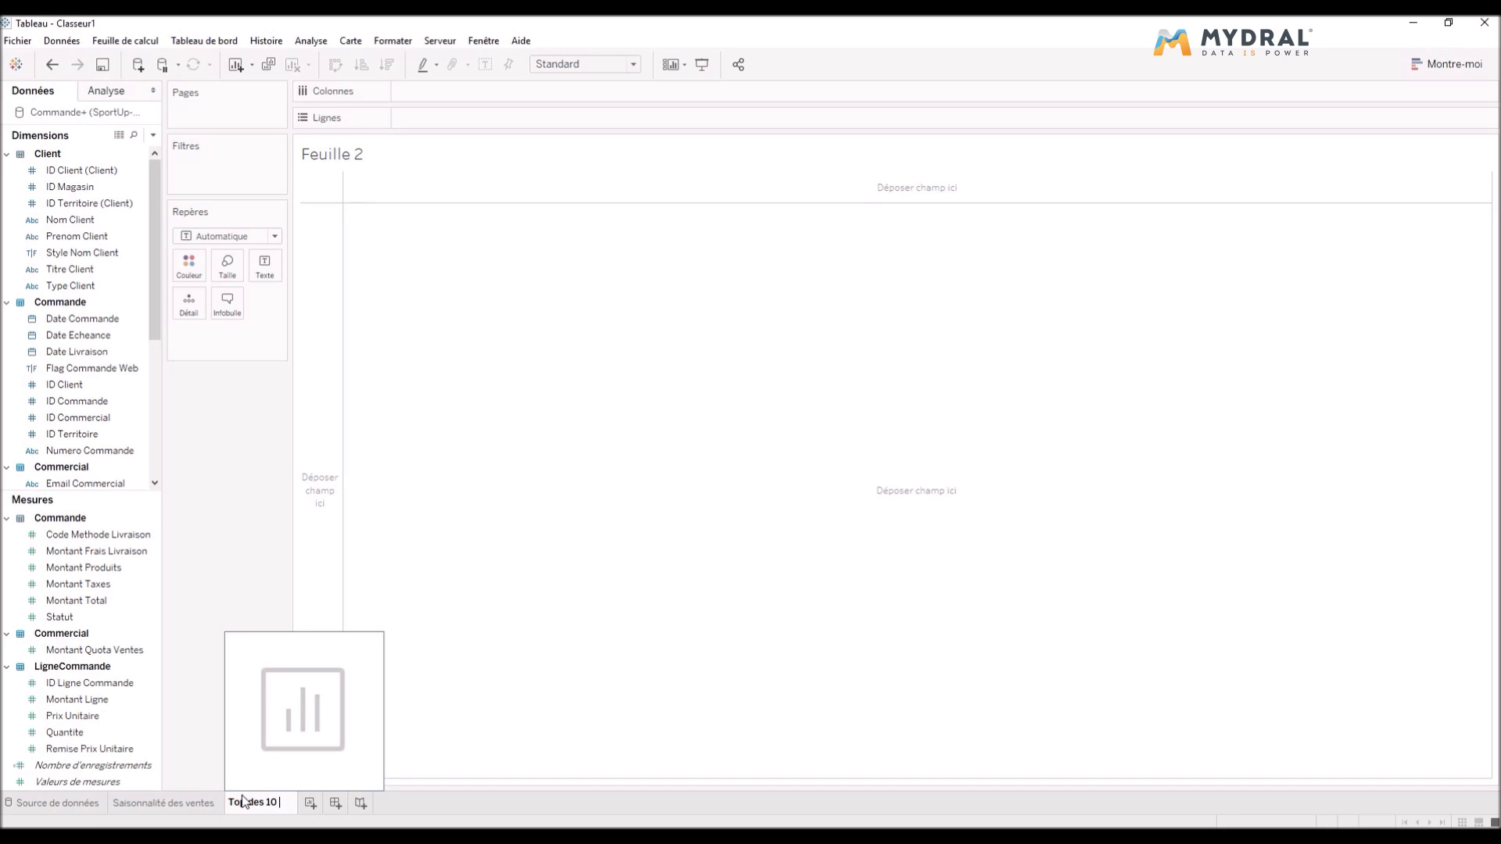
pyautogui.write(' premiers clients')
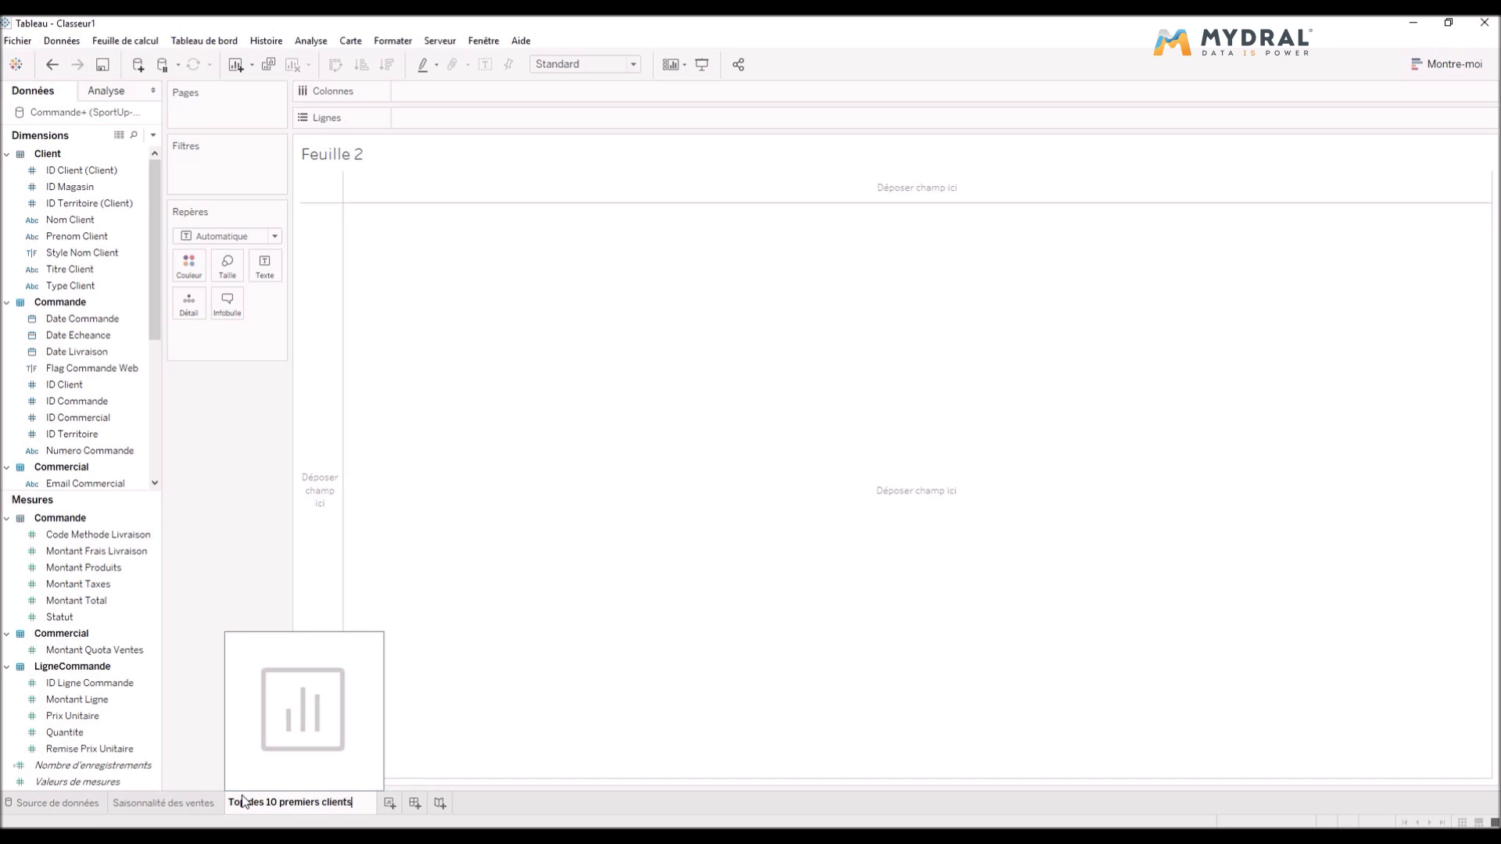
pyautogui.press('Return')
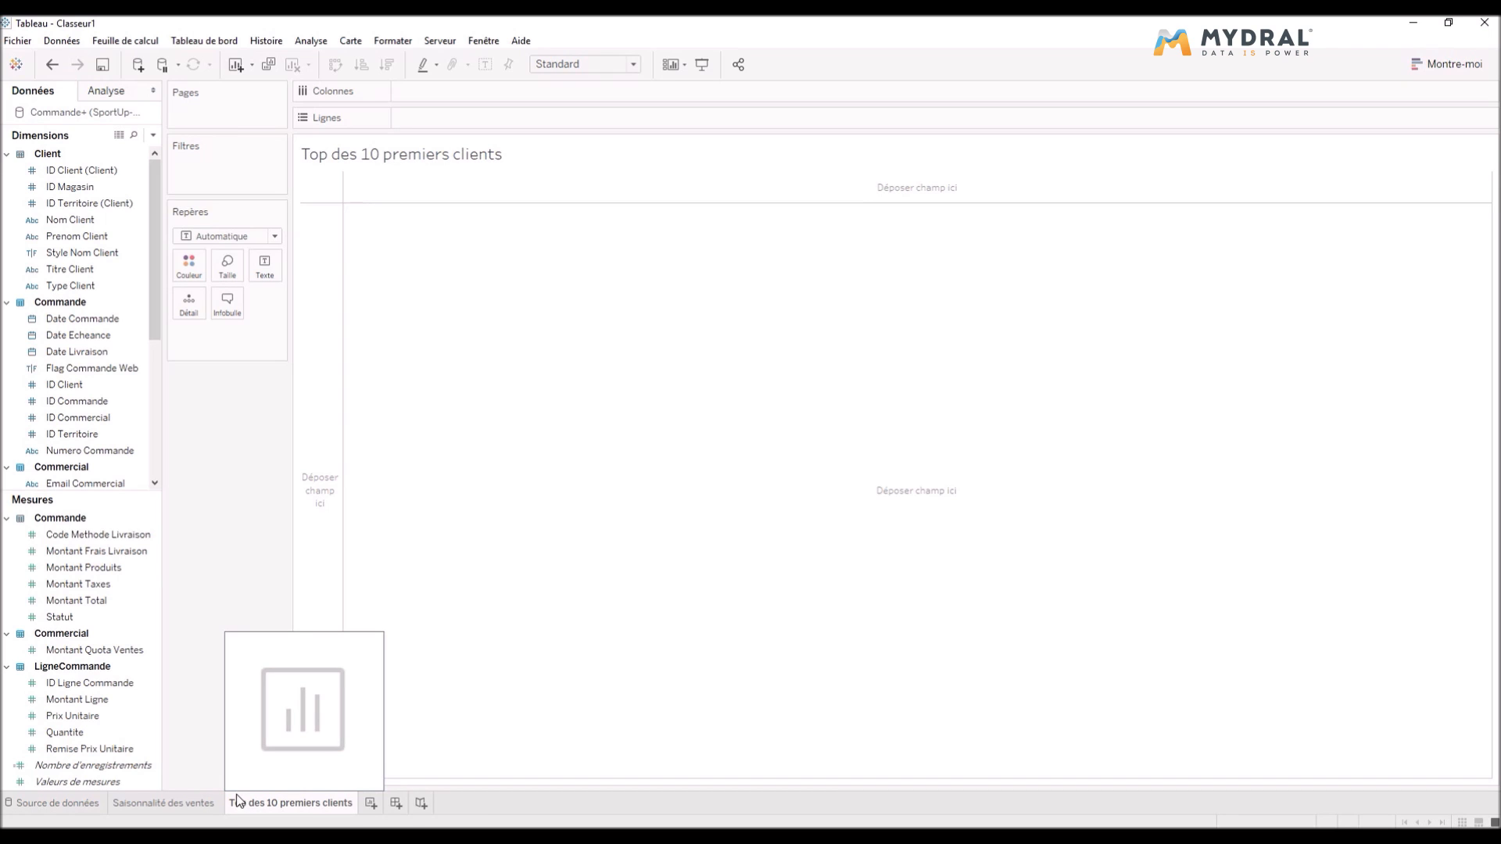
# - Create a horizontal bar chart of Montant Ligne by Nom Client and sort the bars in descending order
pyautogui.click(88, 236)
pyautogui.click(88, 221)
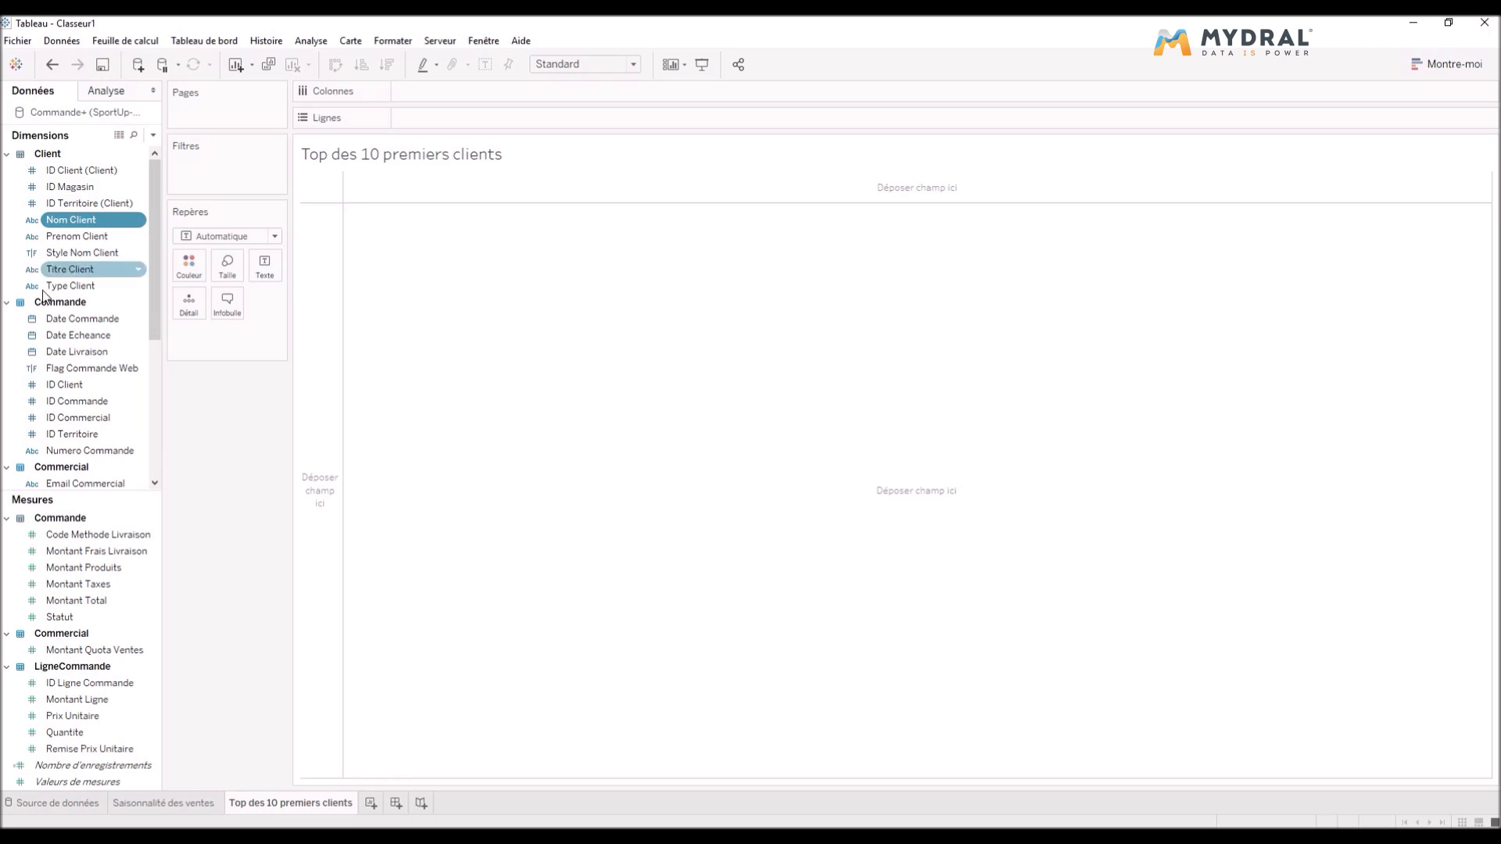
pyautogui.keyDown('ctrl'); pyautogui.click(74, 697); pyautogui.keyUp('ctrl')
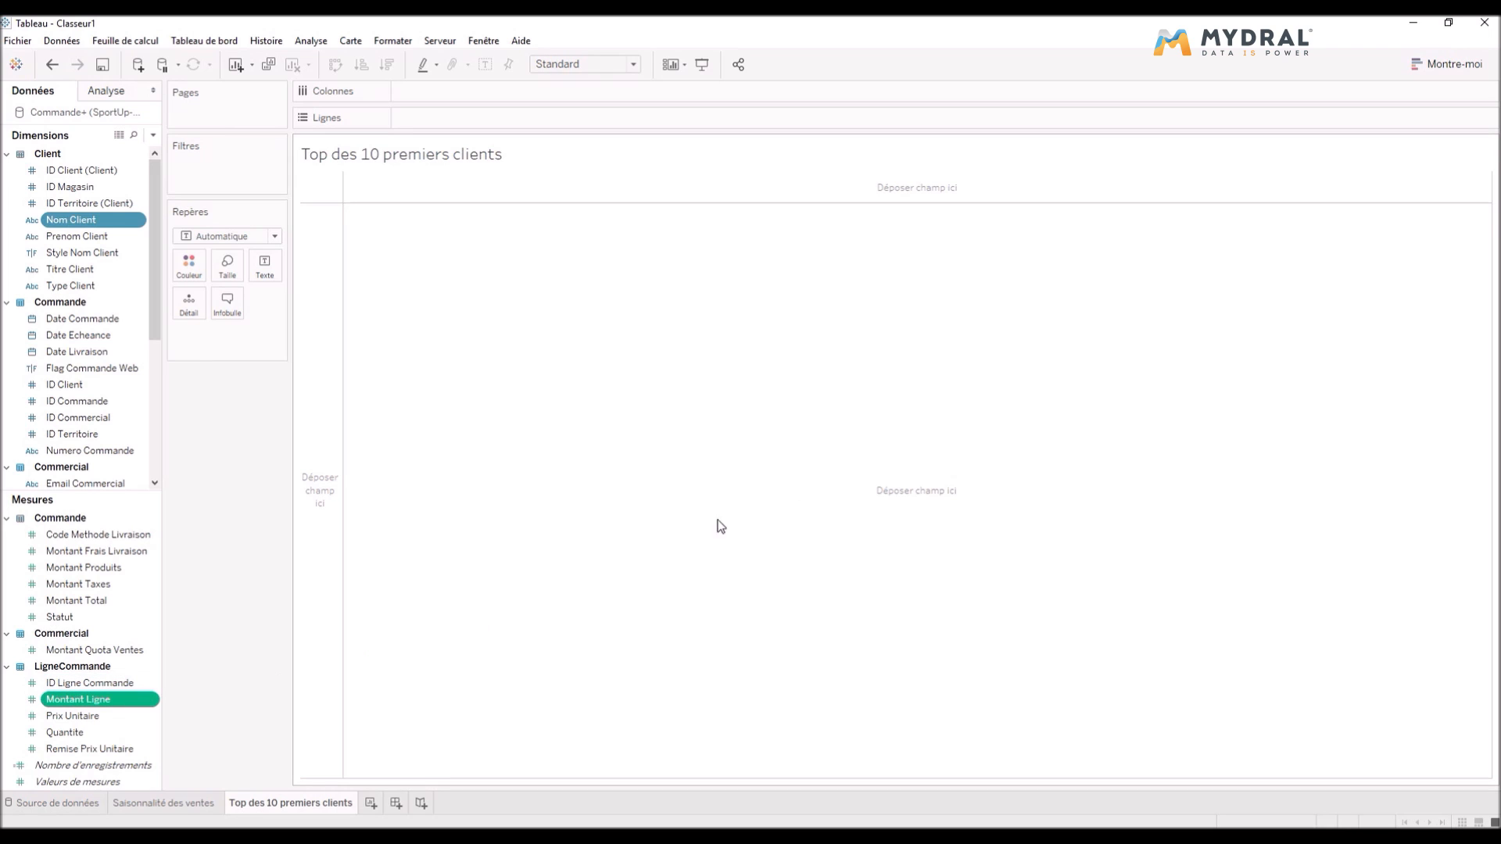
pyautogui.click(1451, 68)
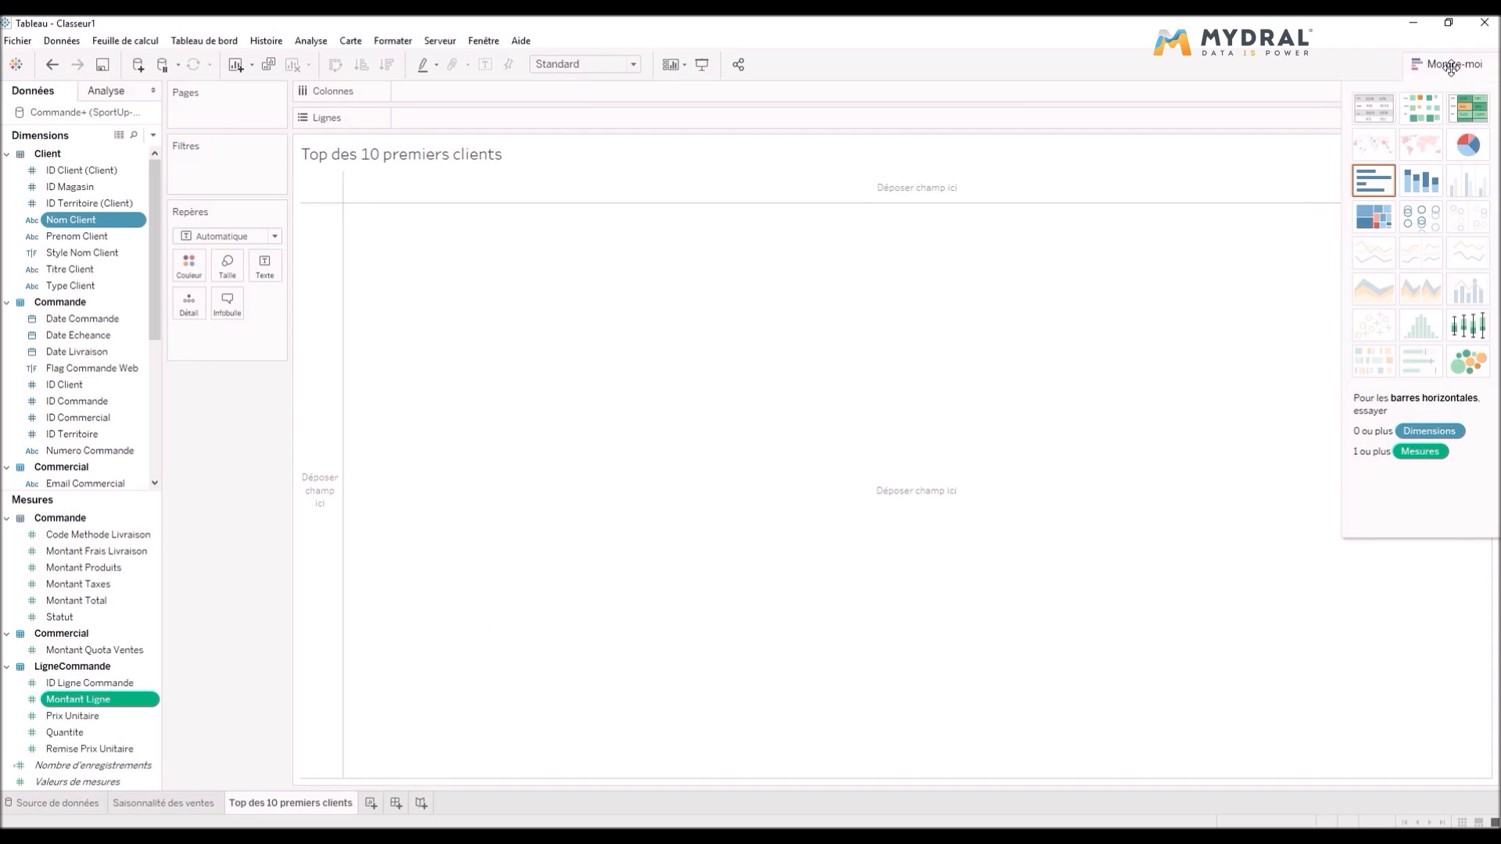
pyautogui.click(1375, 181)
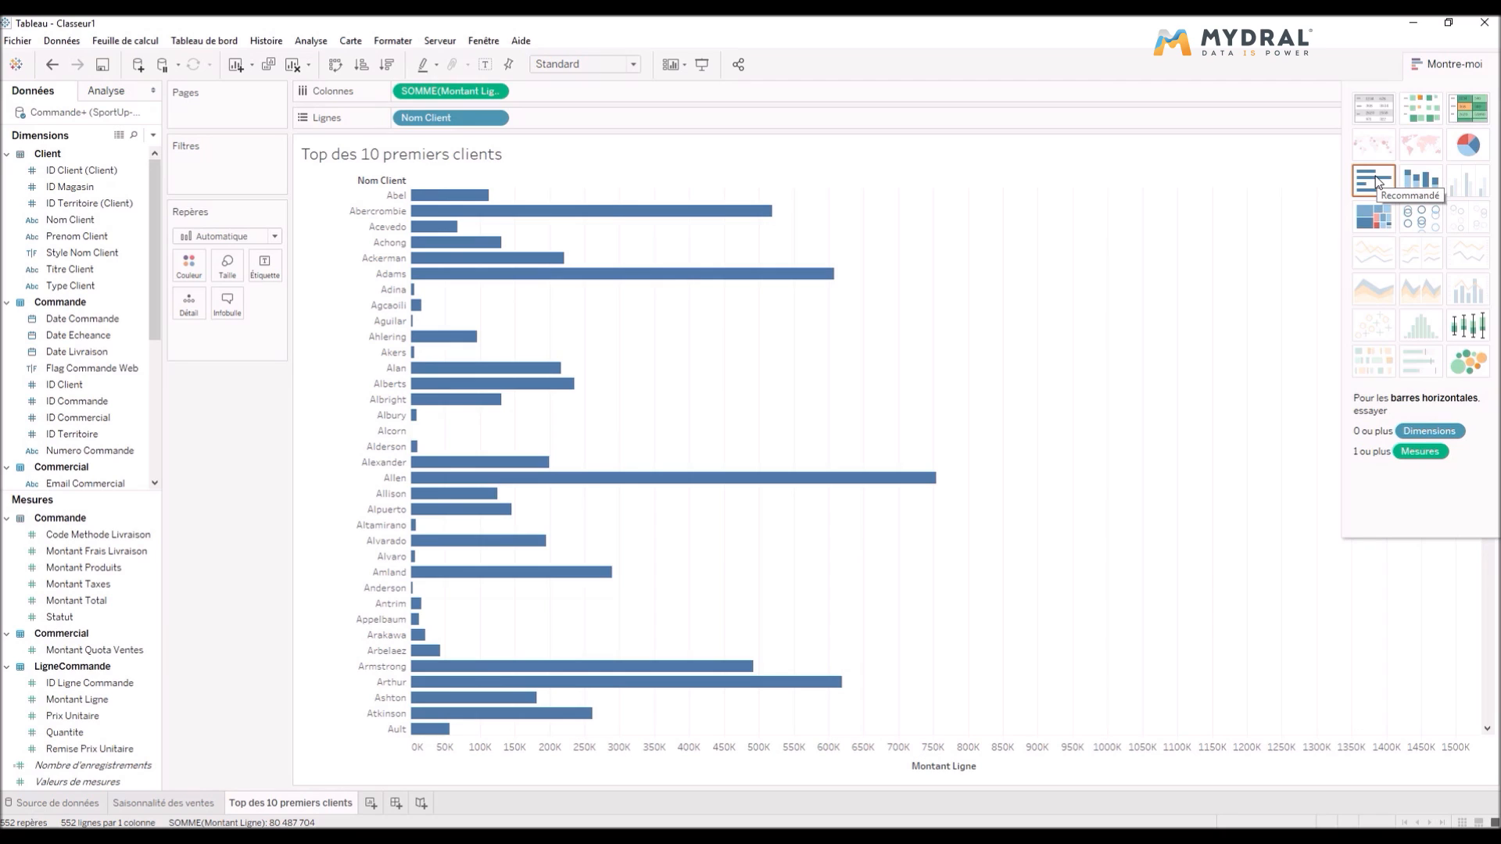
pyautogui.click(386, 69)
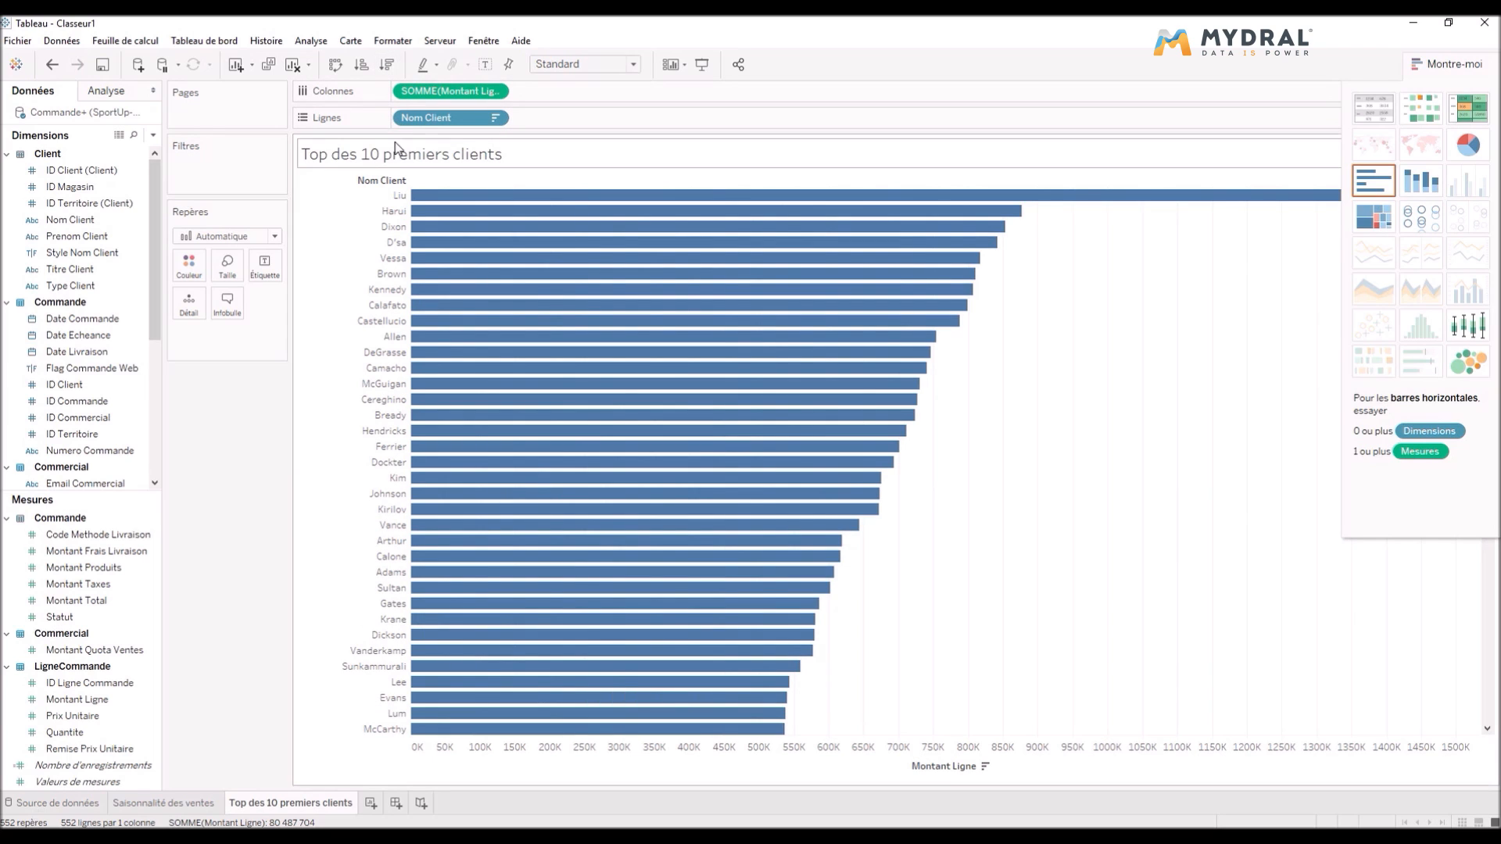
# - Filter Nom Client to the top 10 by sum of Montant Ligne, and color the bars by Nom Client while keeping it in the rows
pyautogui.click(495, 119)
pyautogui.click(498, 141)
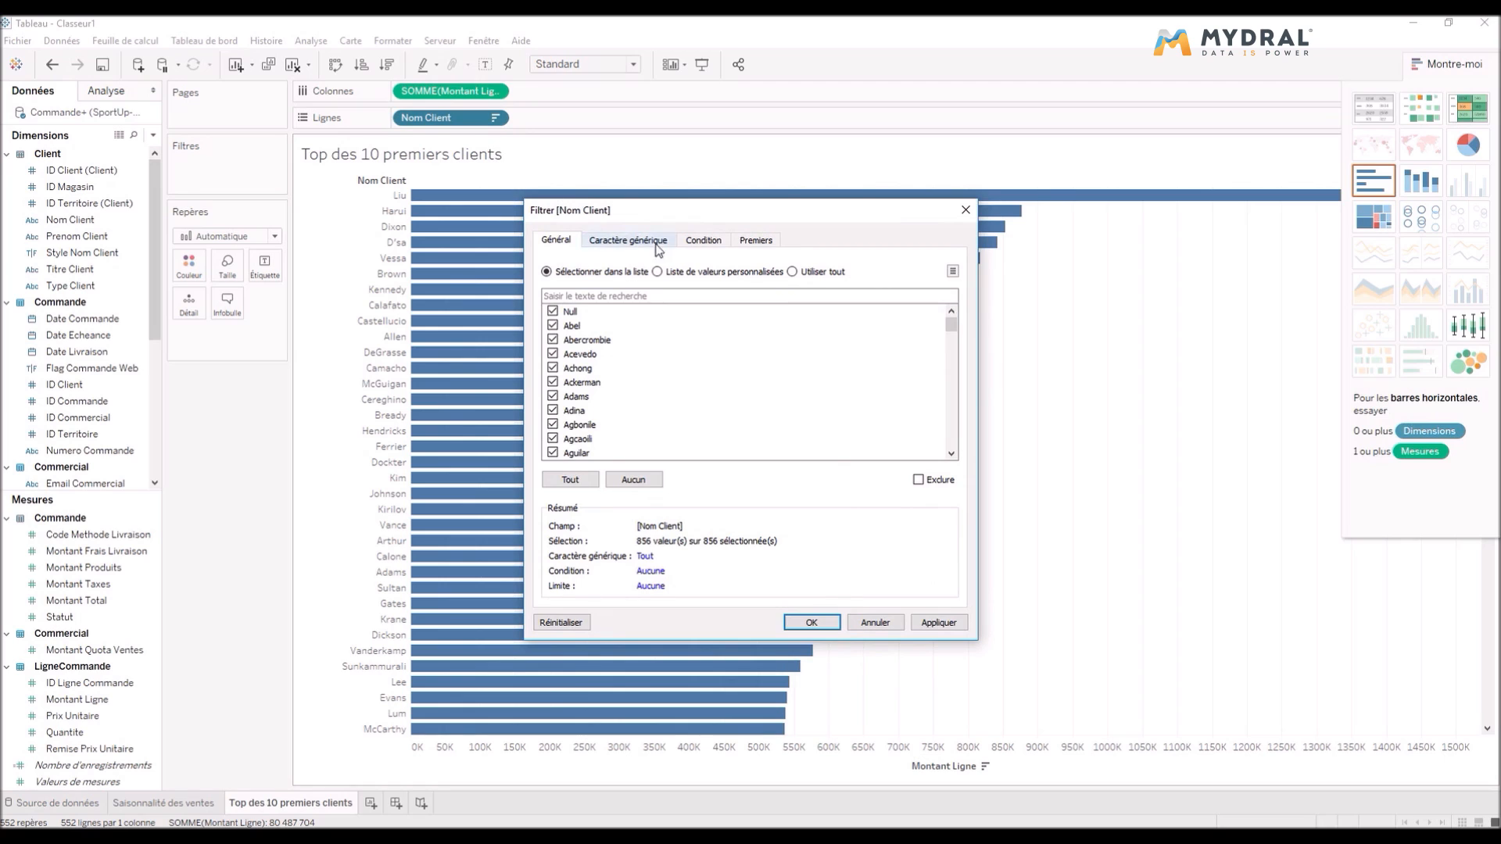
pyautogui.click(763, 243)
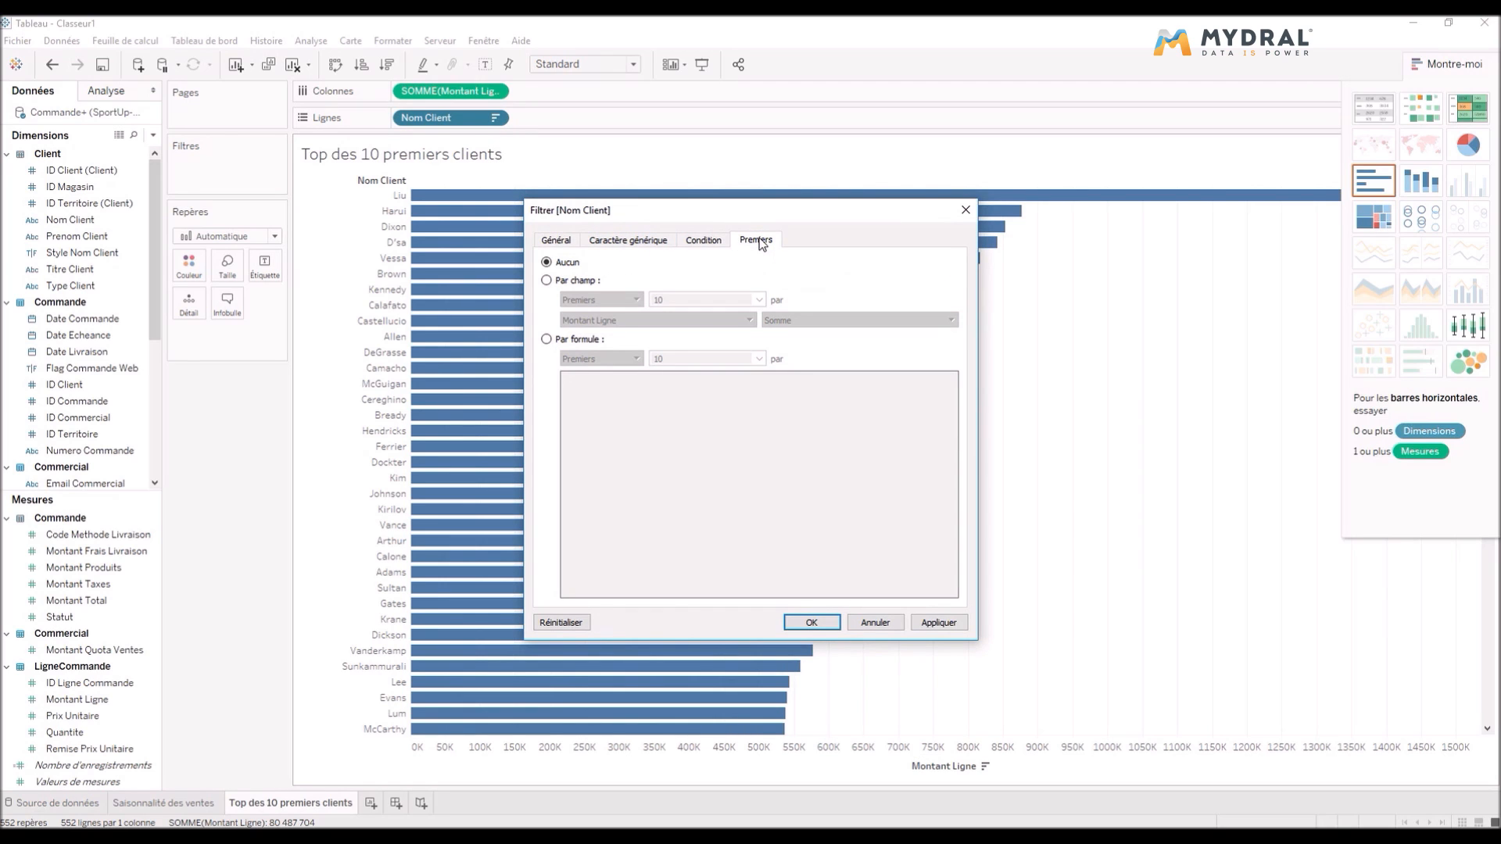
pyautogui.click(546, 281)
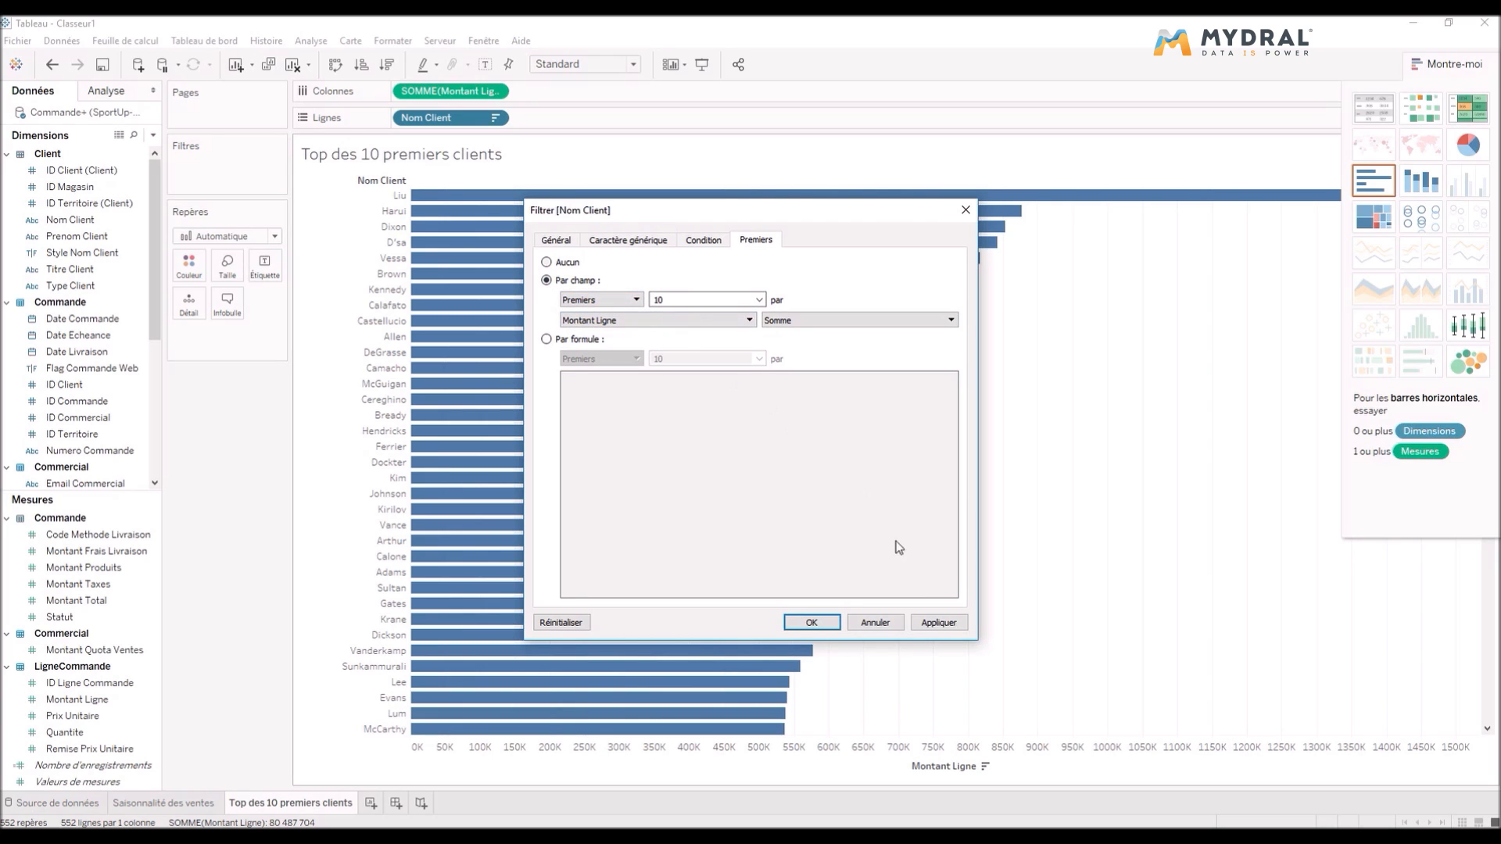
pyautogui.click(945, 622)
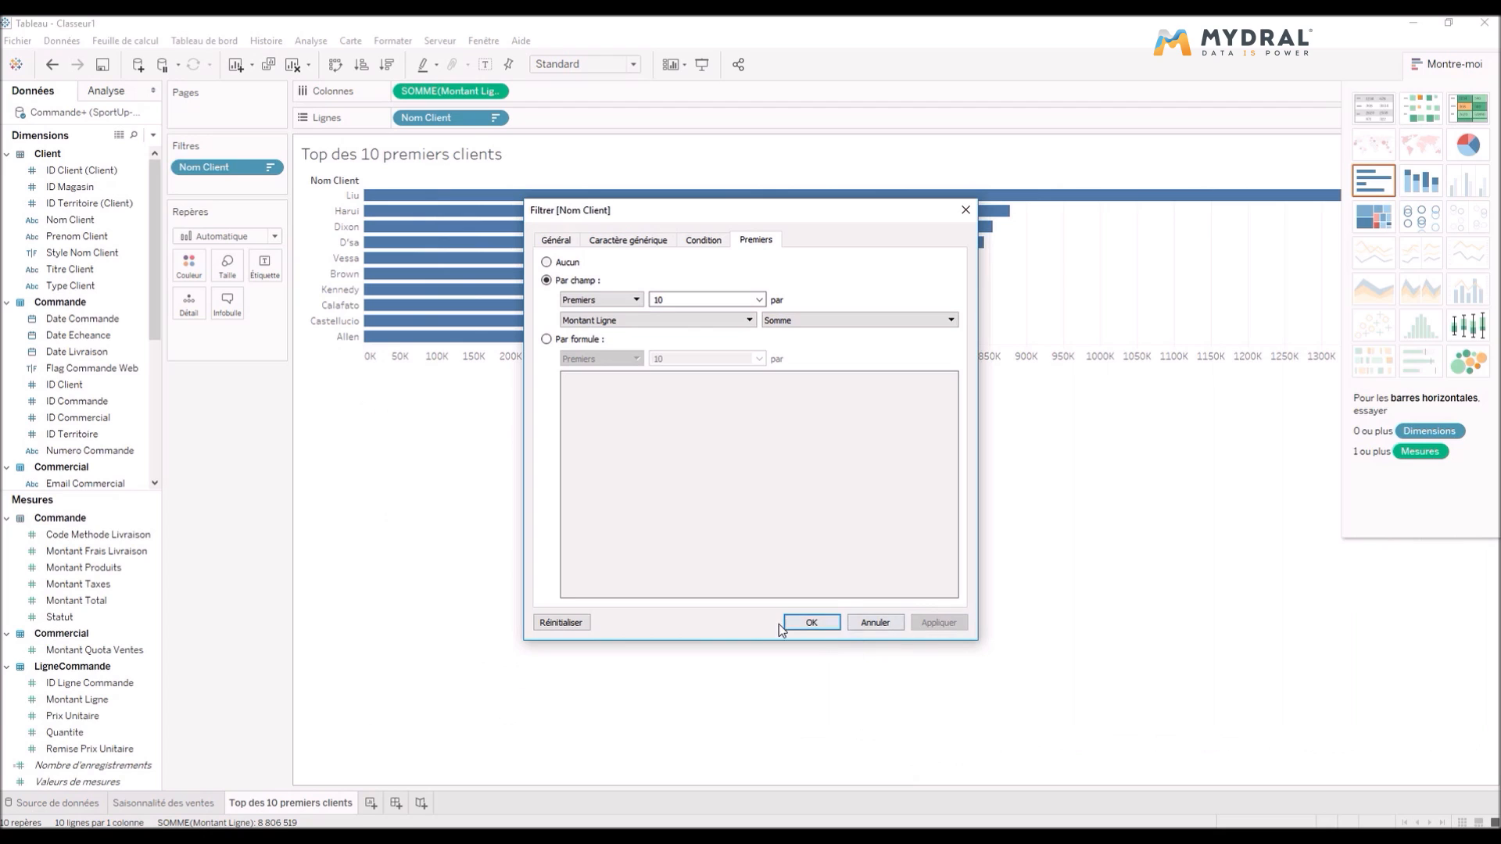
pyautogui.click(810, 623)
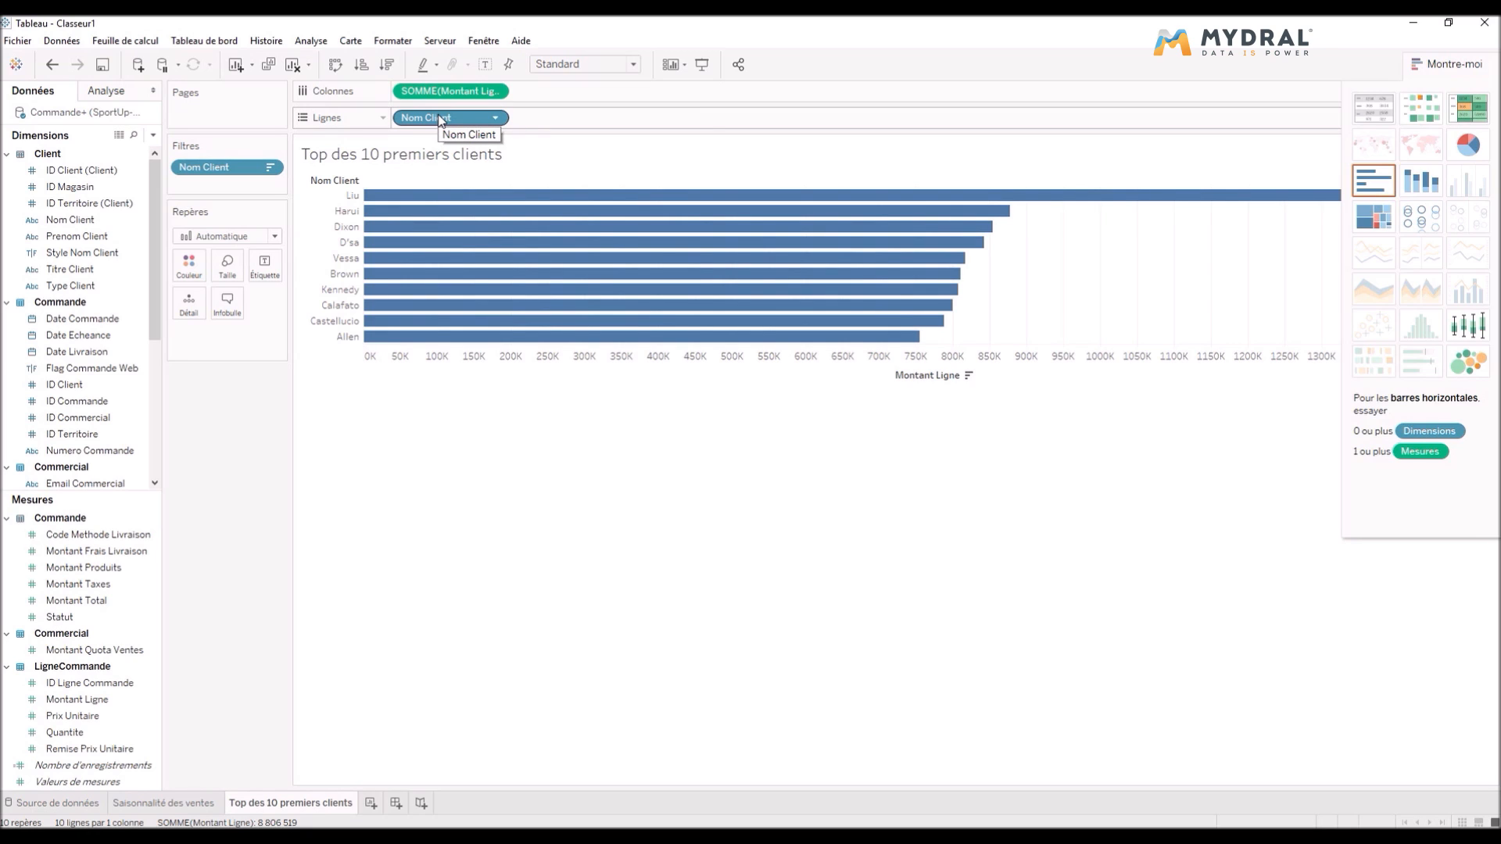
pyautogui.moveTo(440, 120); pyautogui.dragTo(192, 267)
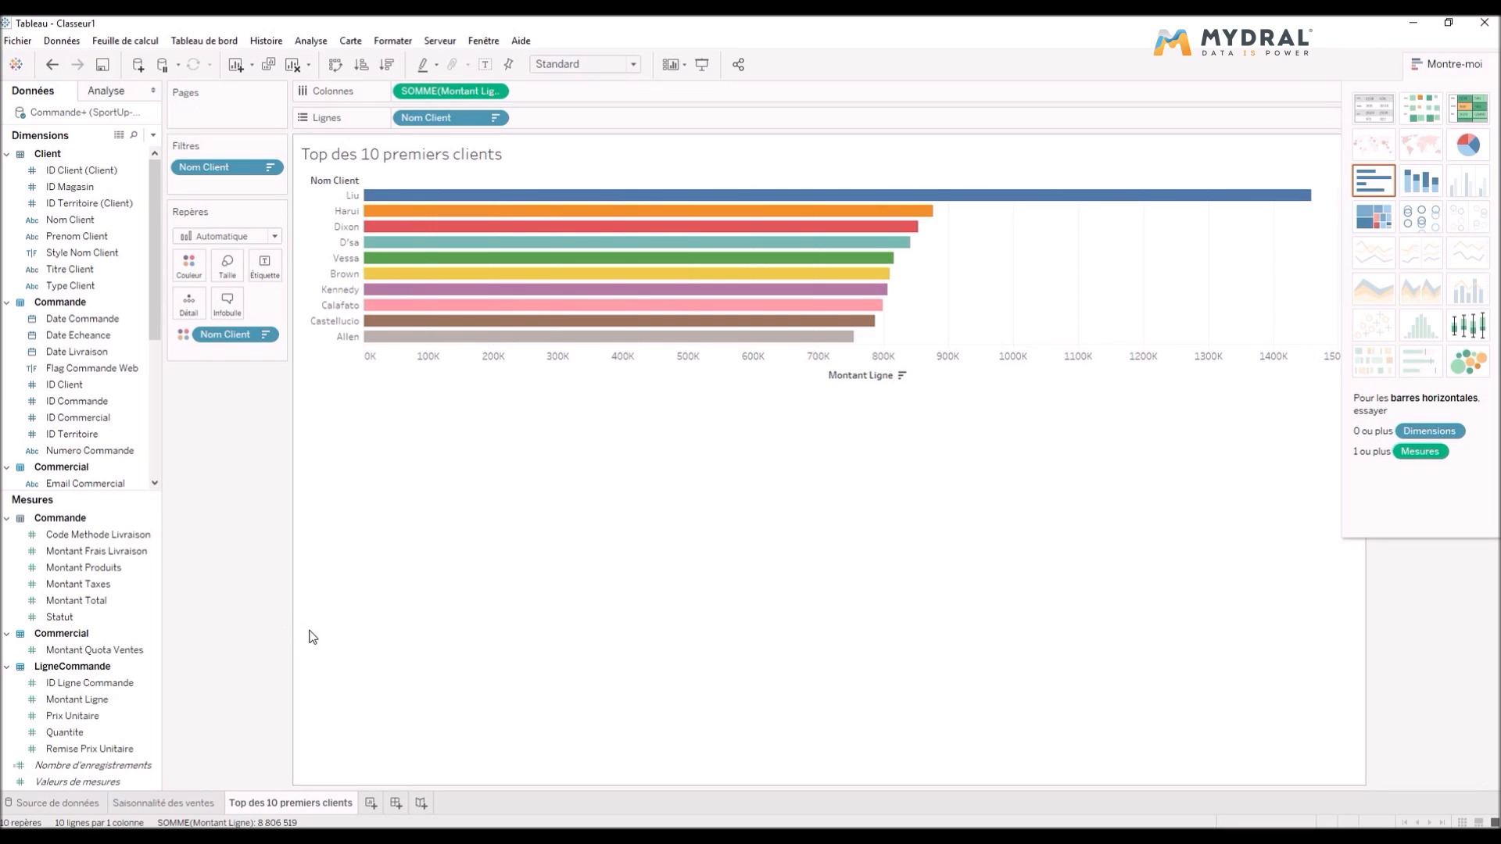
# - Add a new worksheet and name it "Top des ventes par commercial"
pyautogui.click(371, 804)
pyautogui.doubleClick(375, 804)
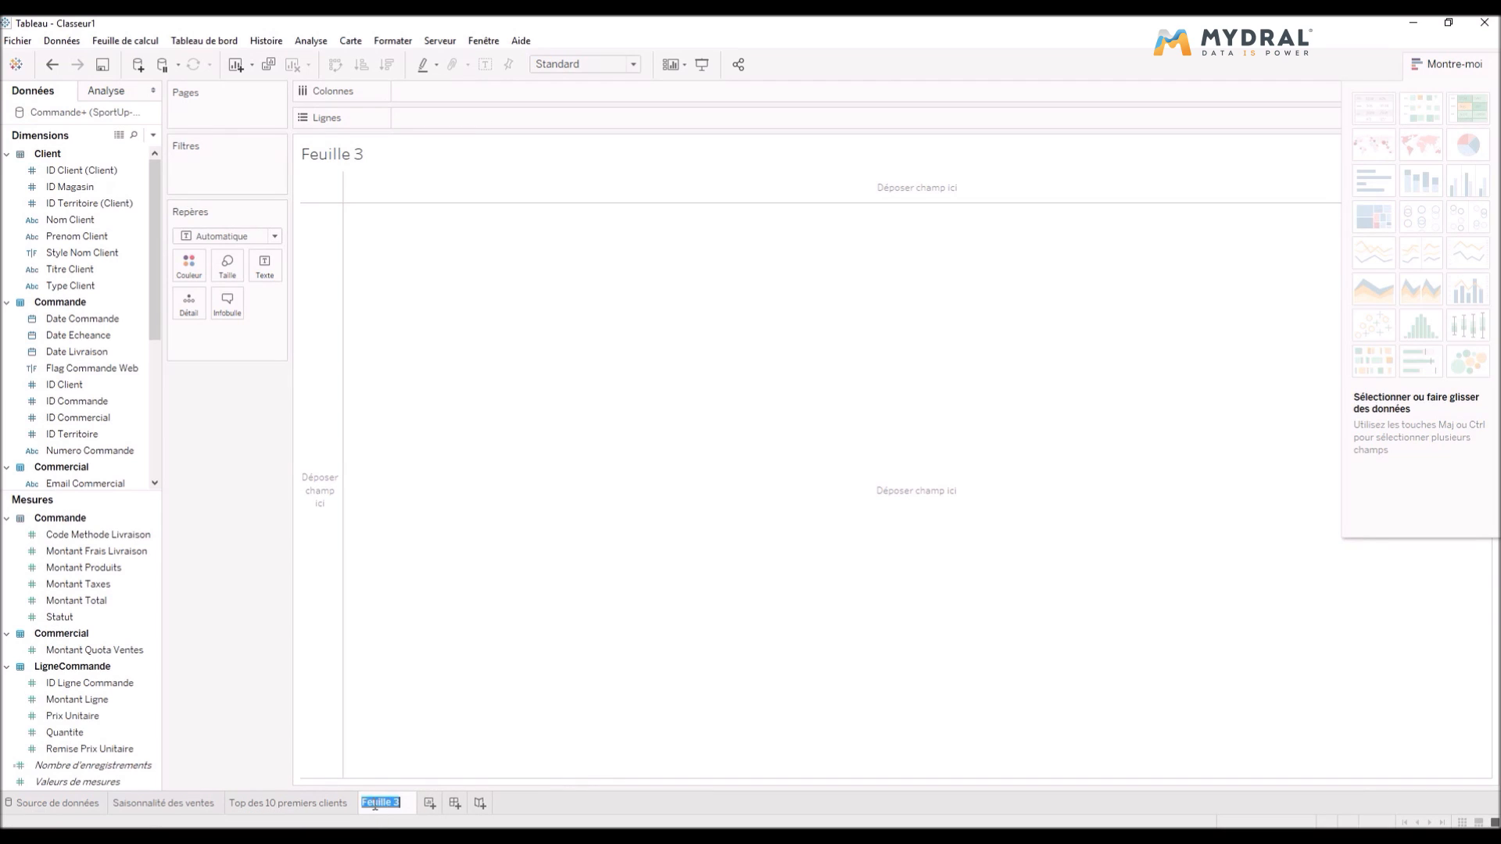
pyautogui.write('T')
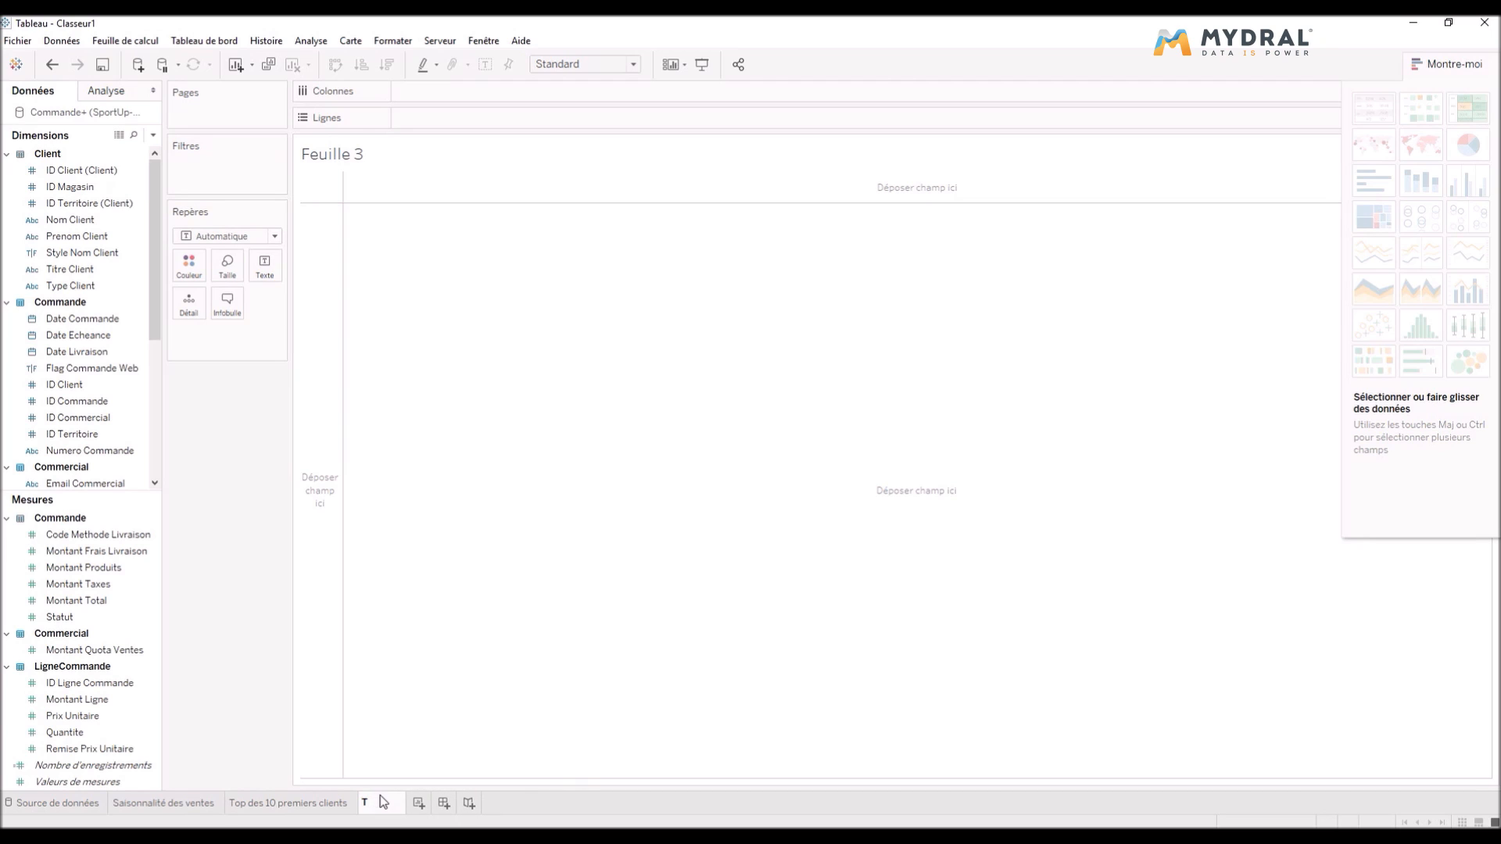
pyautogui.write('op des ven')
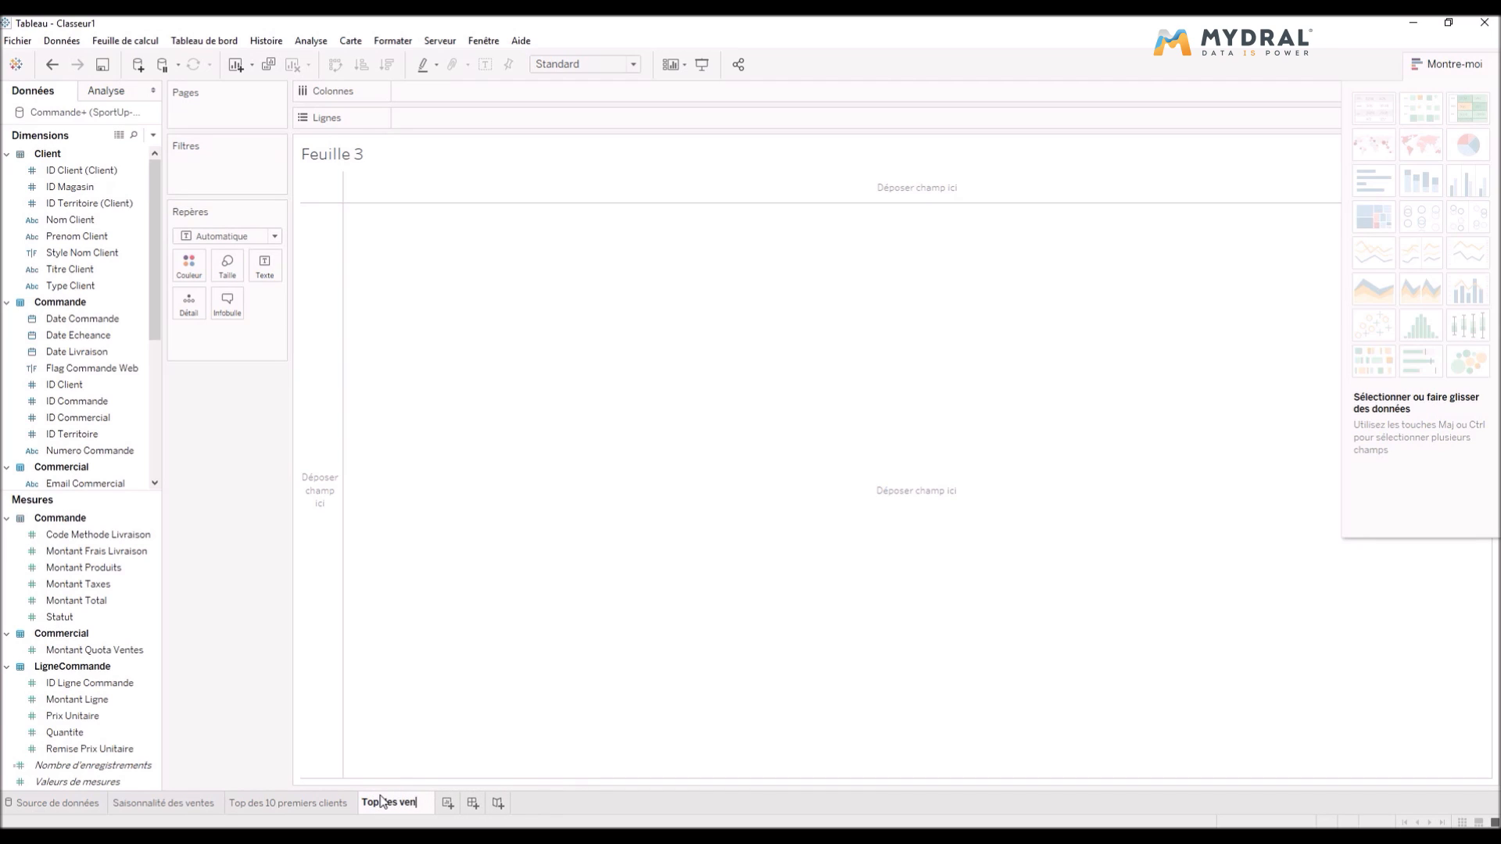
pyautogui.write('tes par commercial')
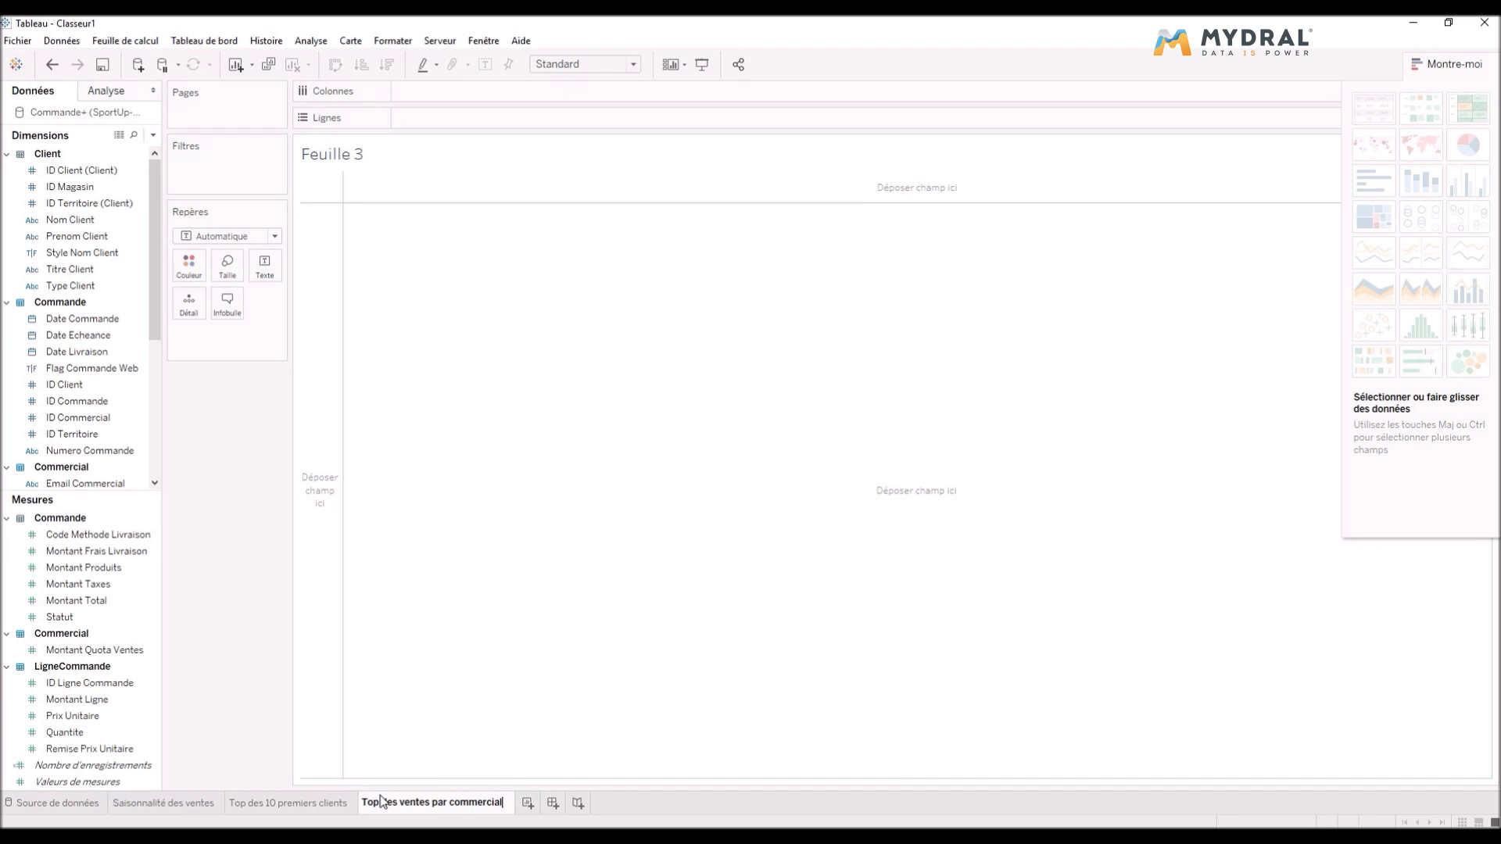
pyautogui.press('Return')
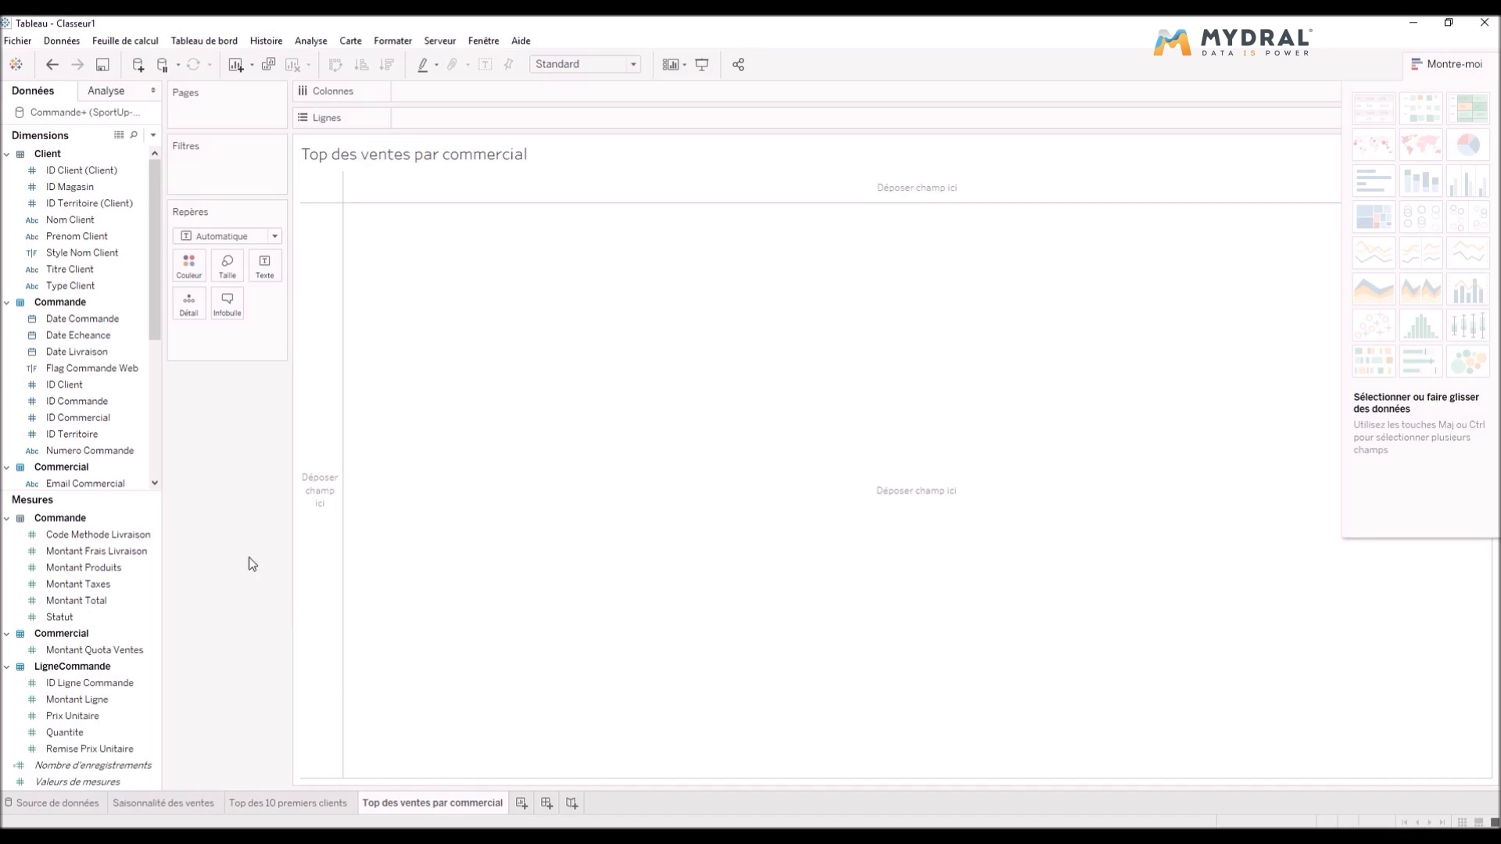
# - Create a packed bubble chart of Montant Ligne by Nom Prenom Commercial and sort it in descending order
pyautogui.scroll(-2, 115, 320)
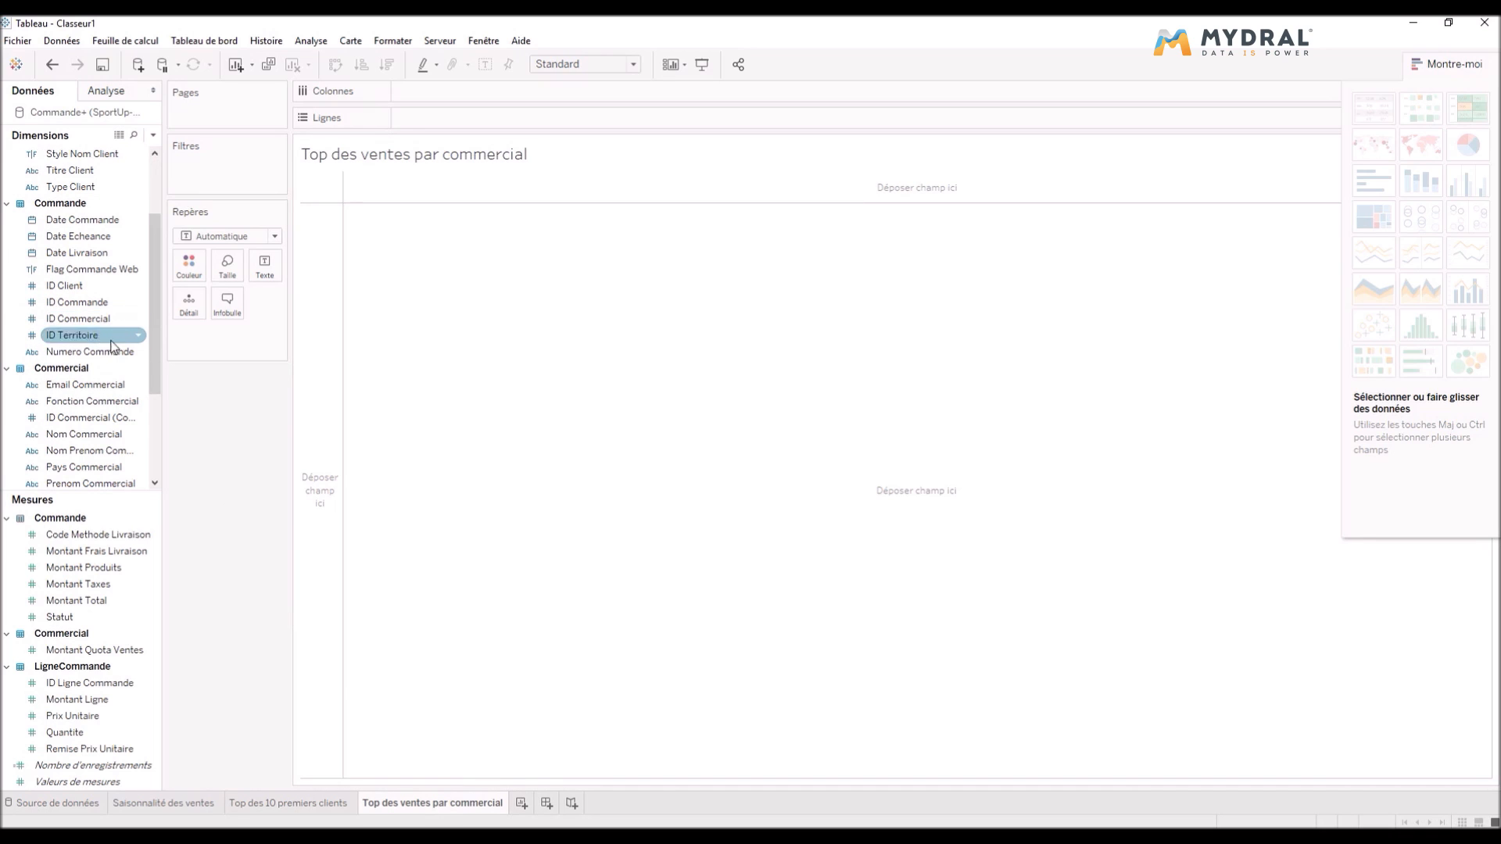
pyautogui.click(97, 452)
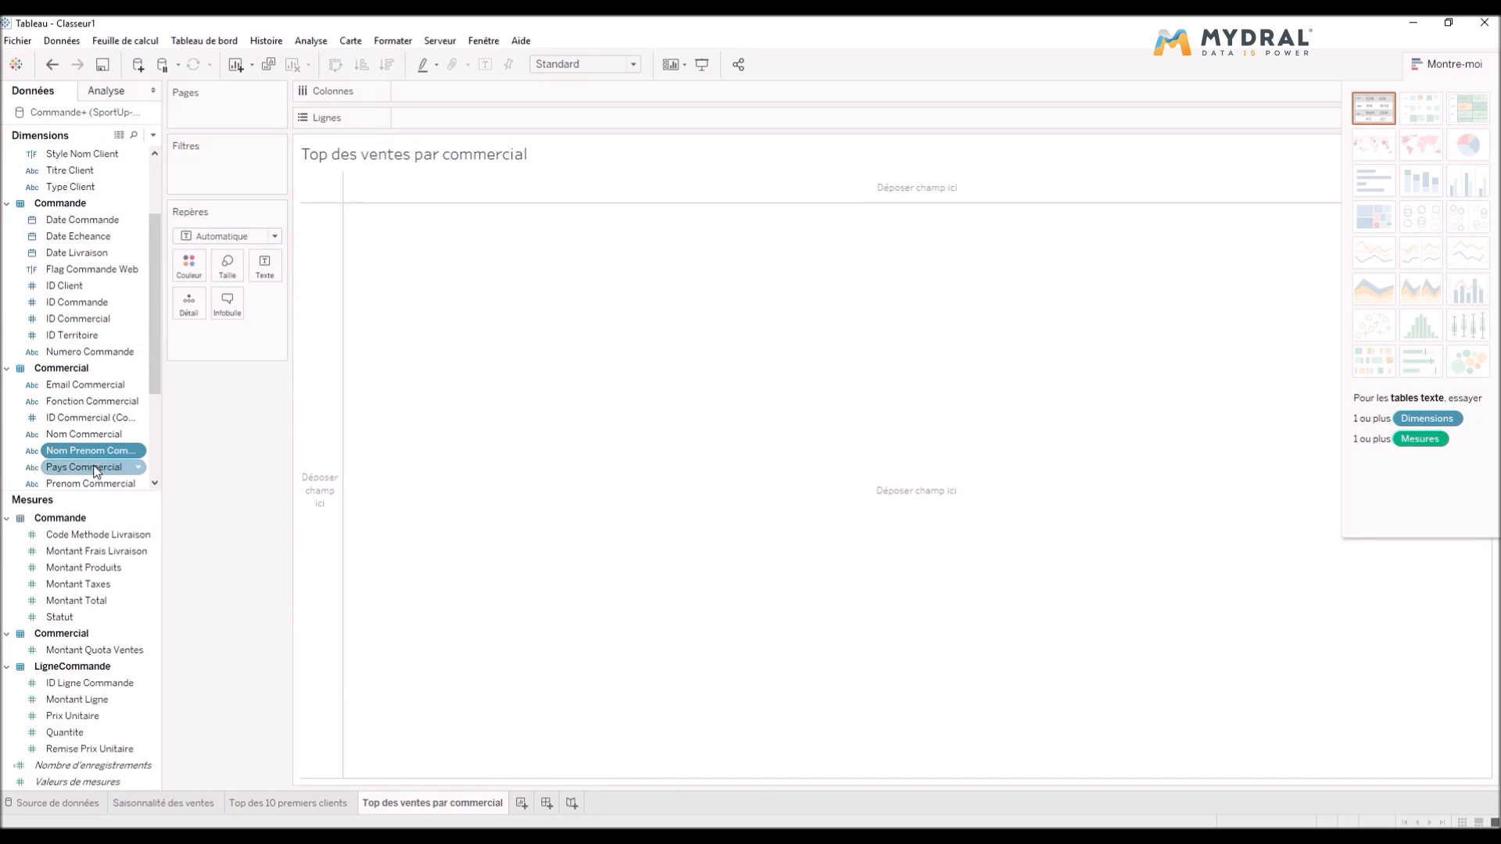
pyautogui.keyDown('ctrl'); pyautogui.click(79, 700); pyautogui.keyUp('ctrl')
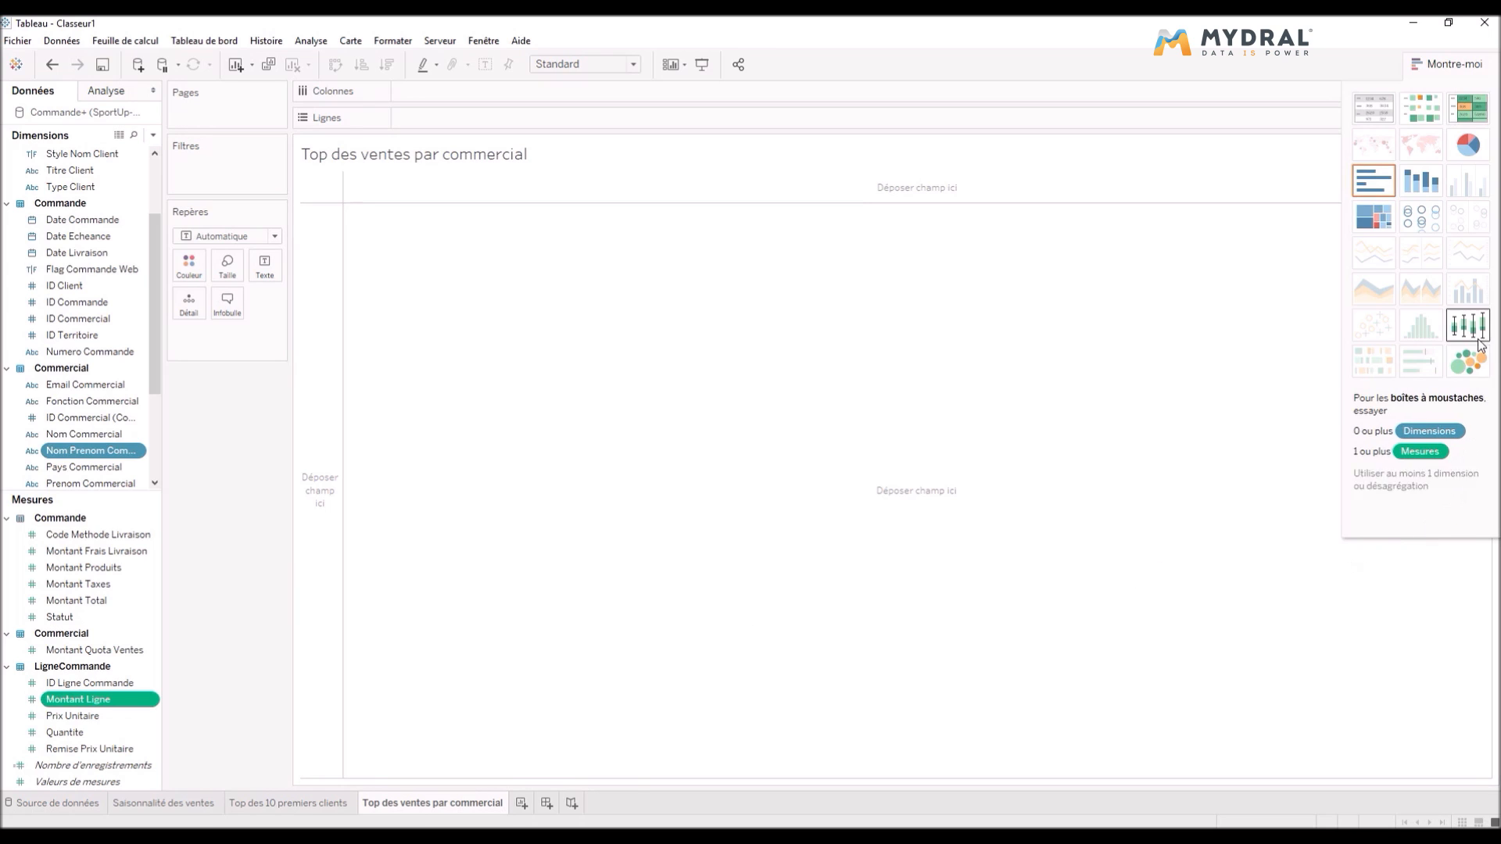
pyautogui.click(1477, 365)
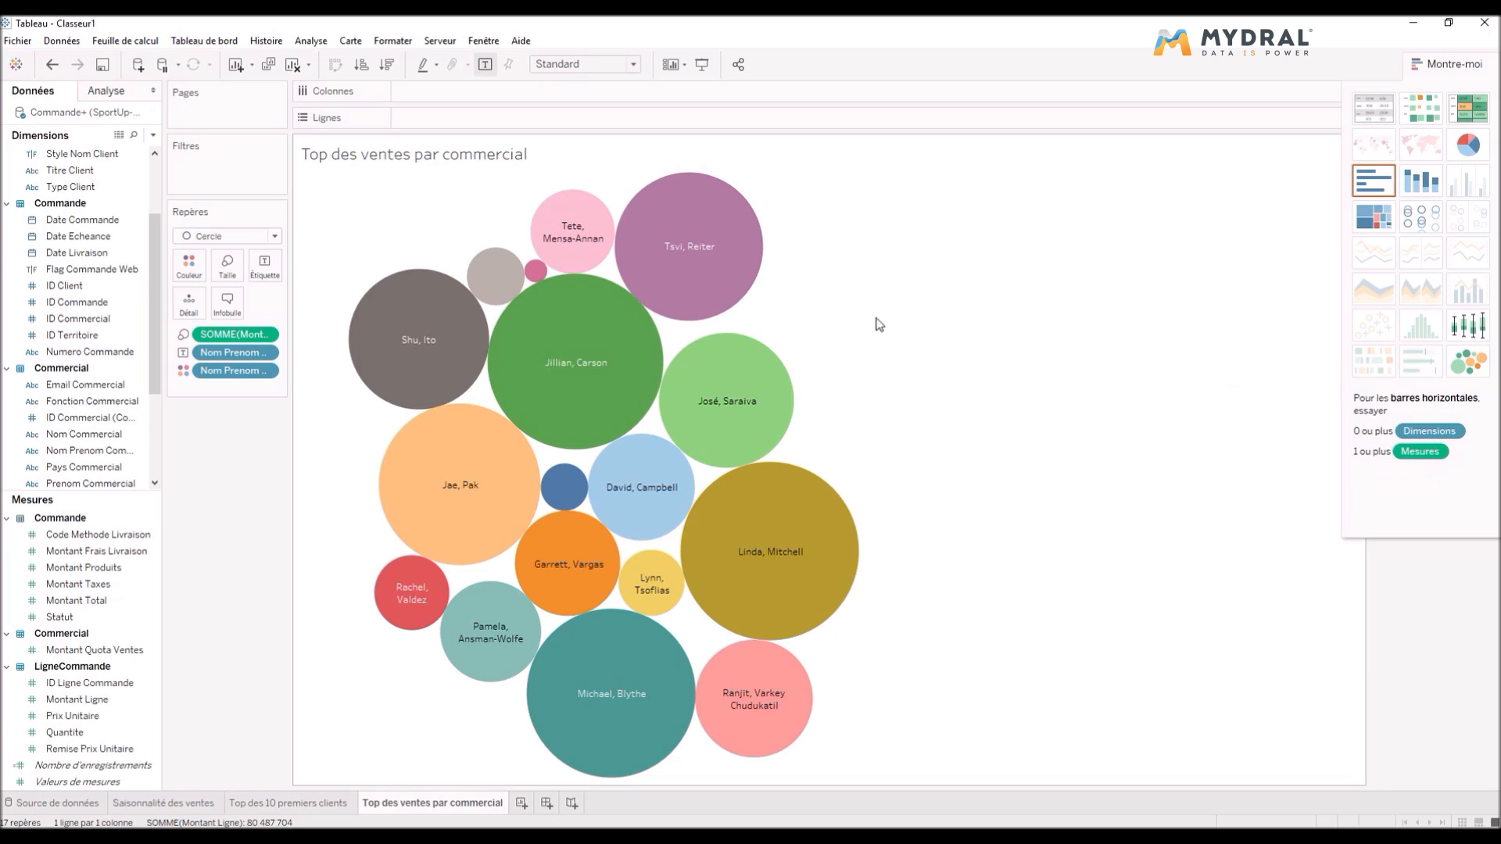
pyautogui.click(386, 65)
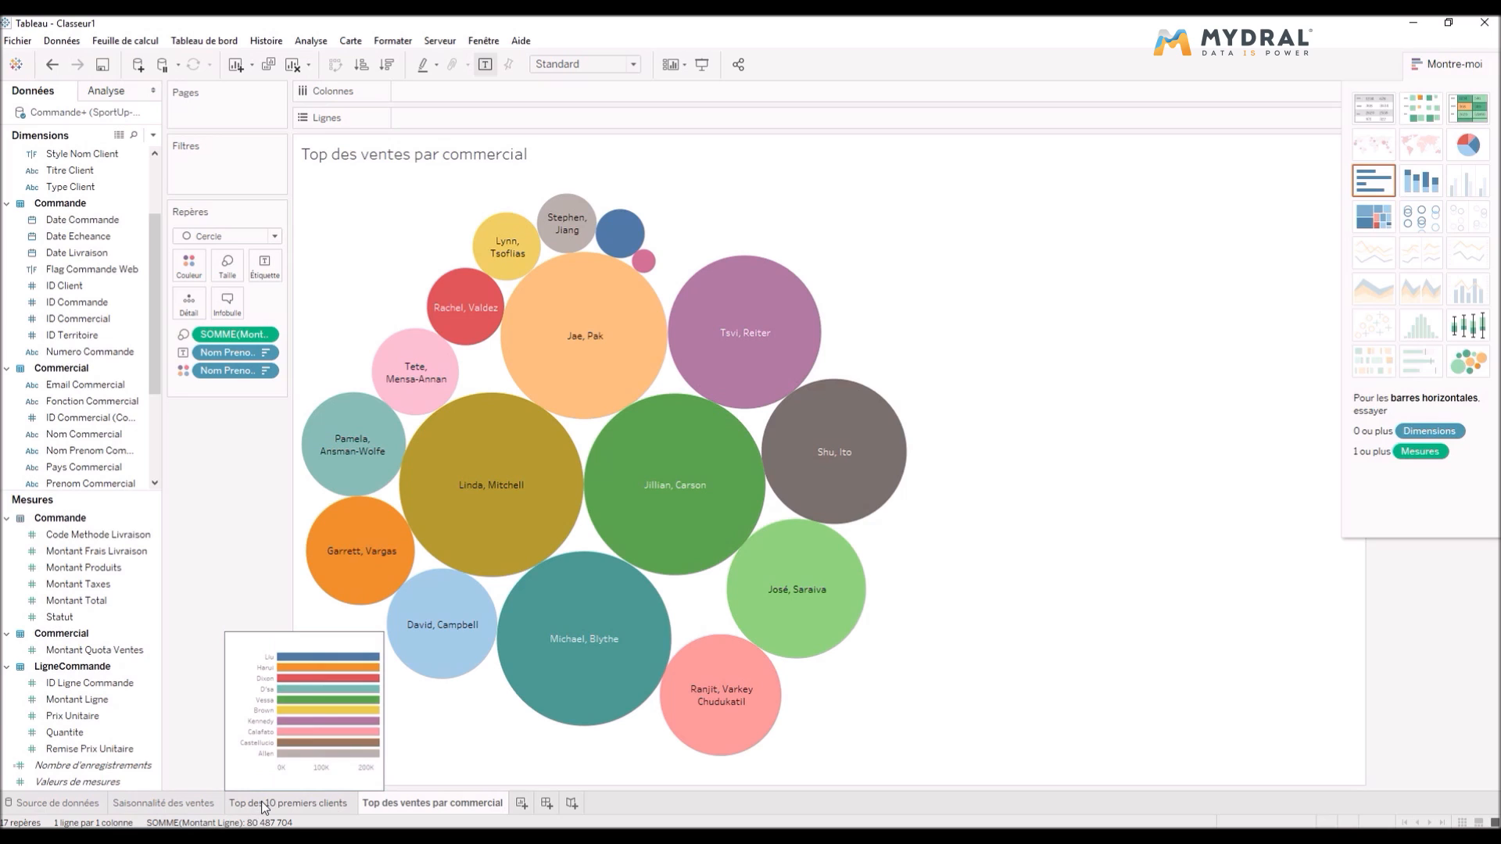
# - Add a new dashboard and set its size to Automatique
pyautogui.click(547, 804)
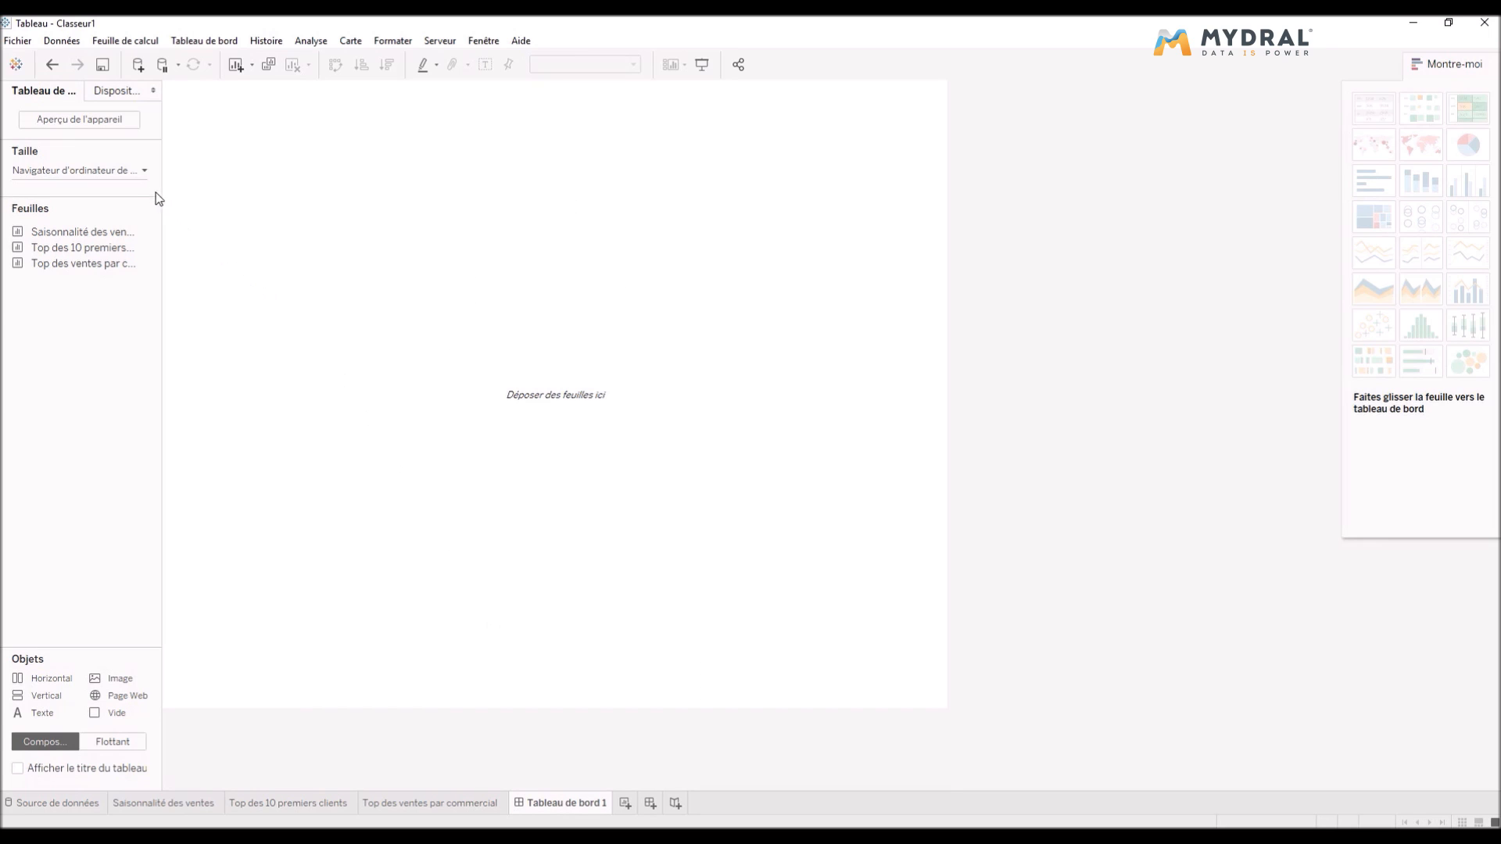
pyautogui.click(144, 172)
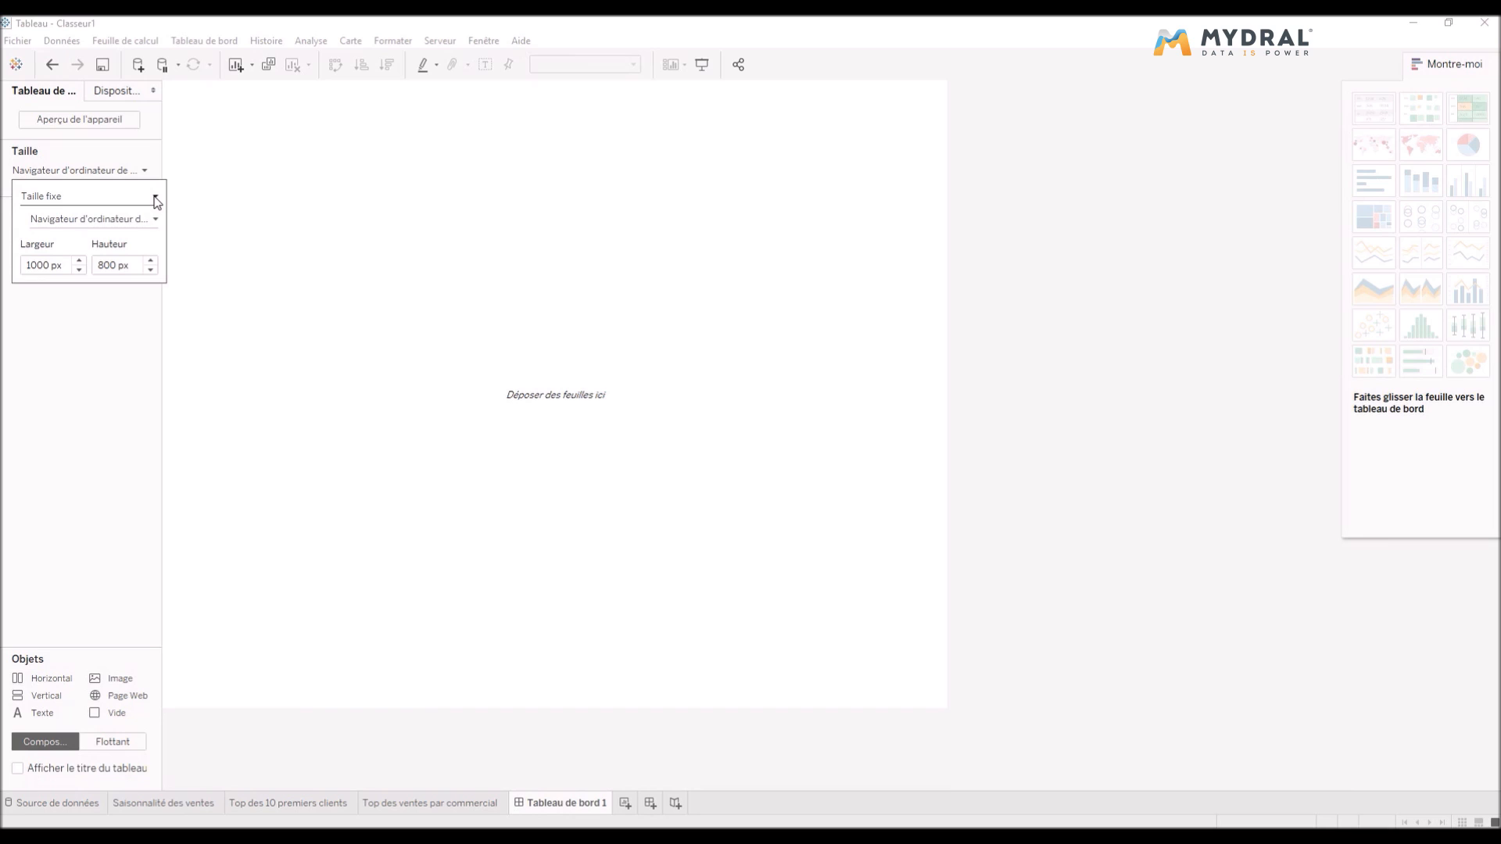
pyautogui.click(155, 198)
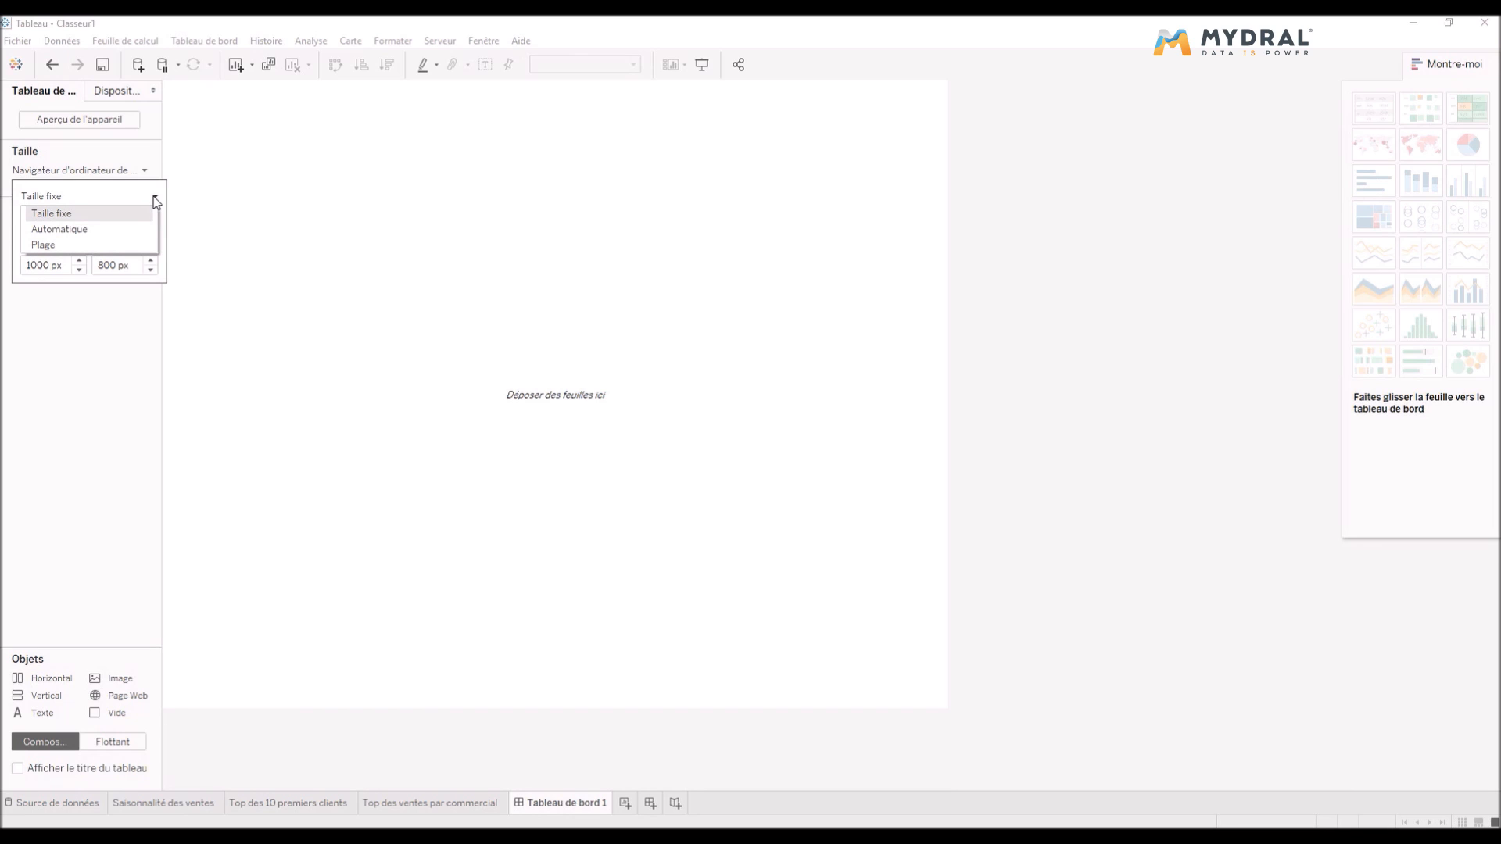
pyautogui.click(97, 234)
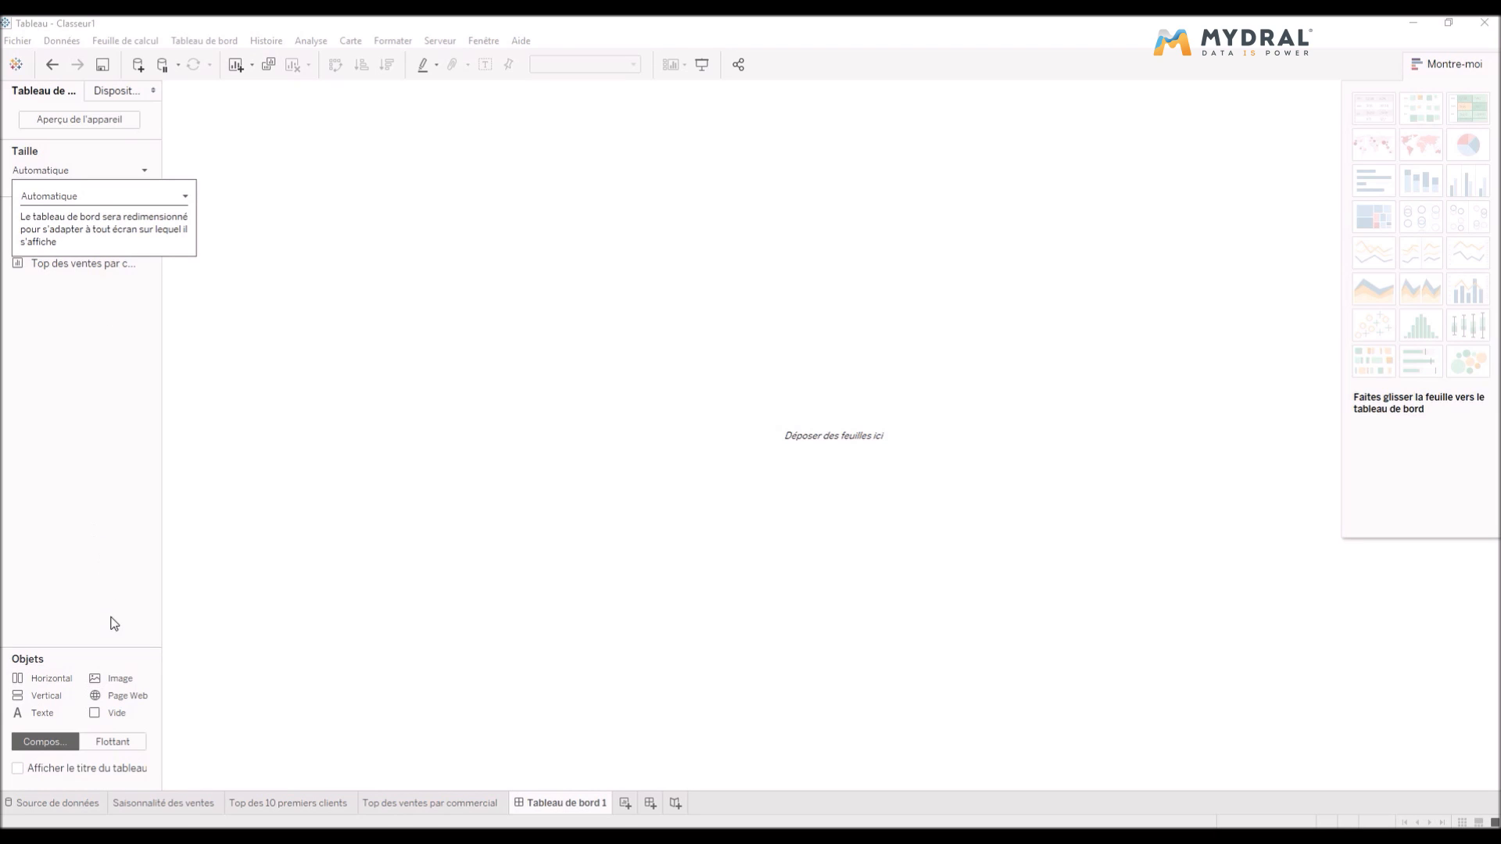
# - Insert the MYDRAL logo image into the dashboard, hide the Montre-moi pane and fit the image to its container
pyautogui.click(105, 682)
pyautogui.moveTo(107, 688); pyautogui.dragTo(232, 512)
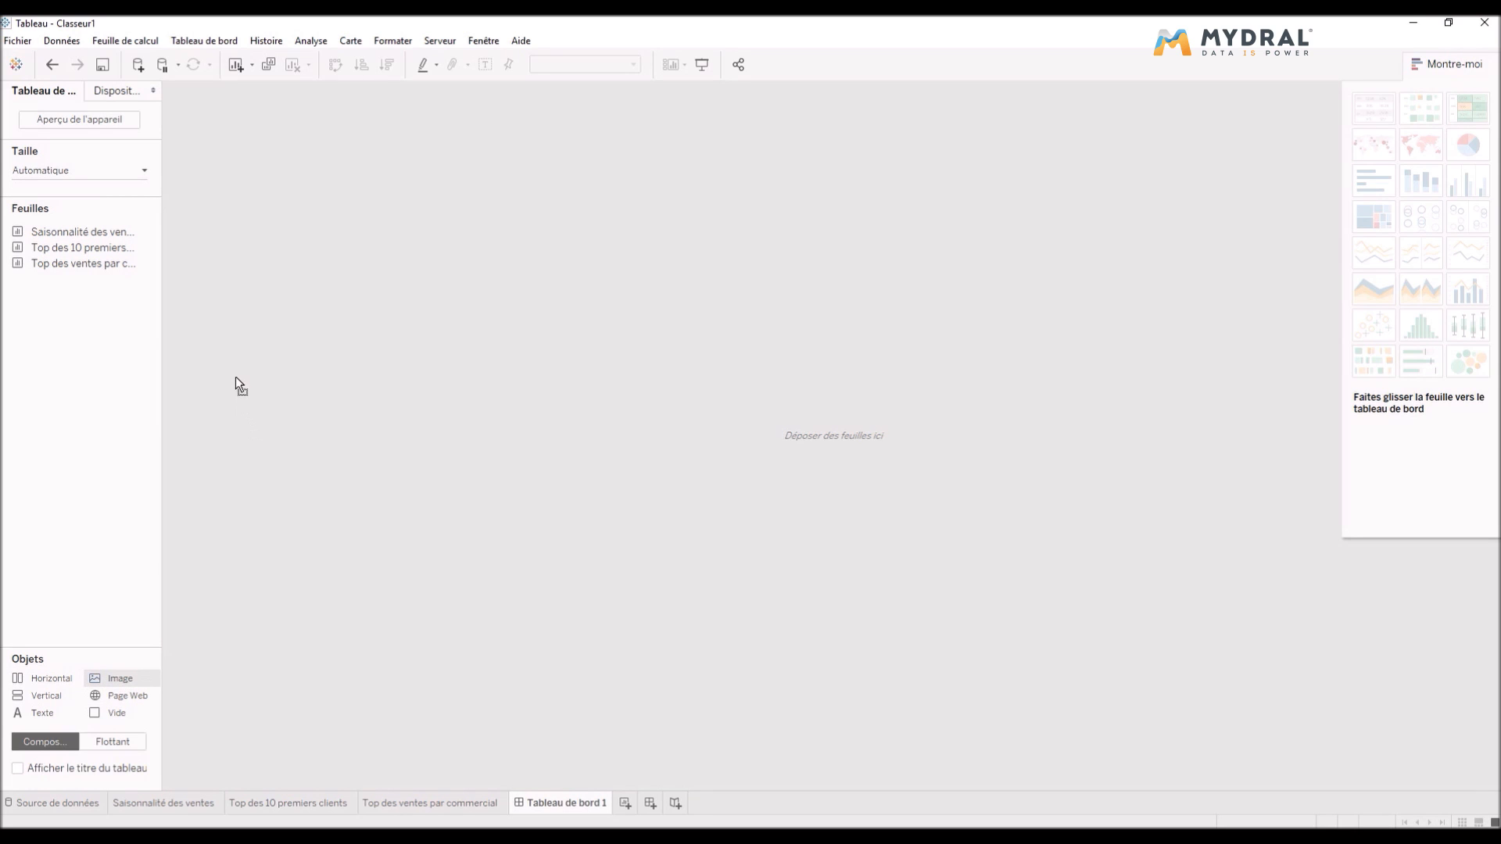
pyautogui.moveTo(236, 377); pyautogui.dragTo(236, 377)
pyautogui.doubleClick(247, 152)
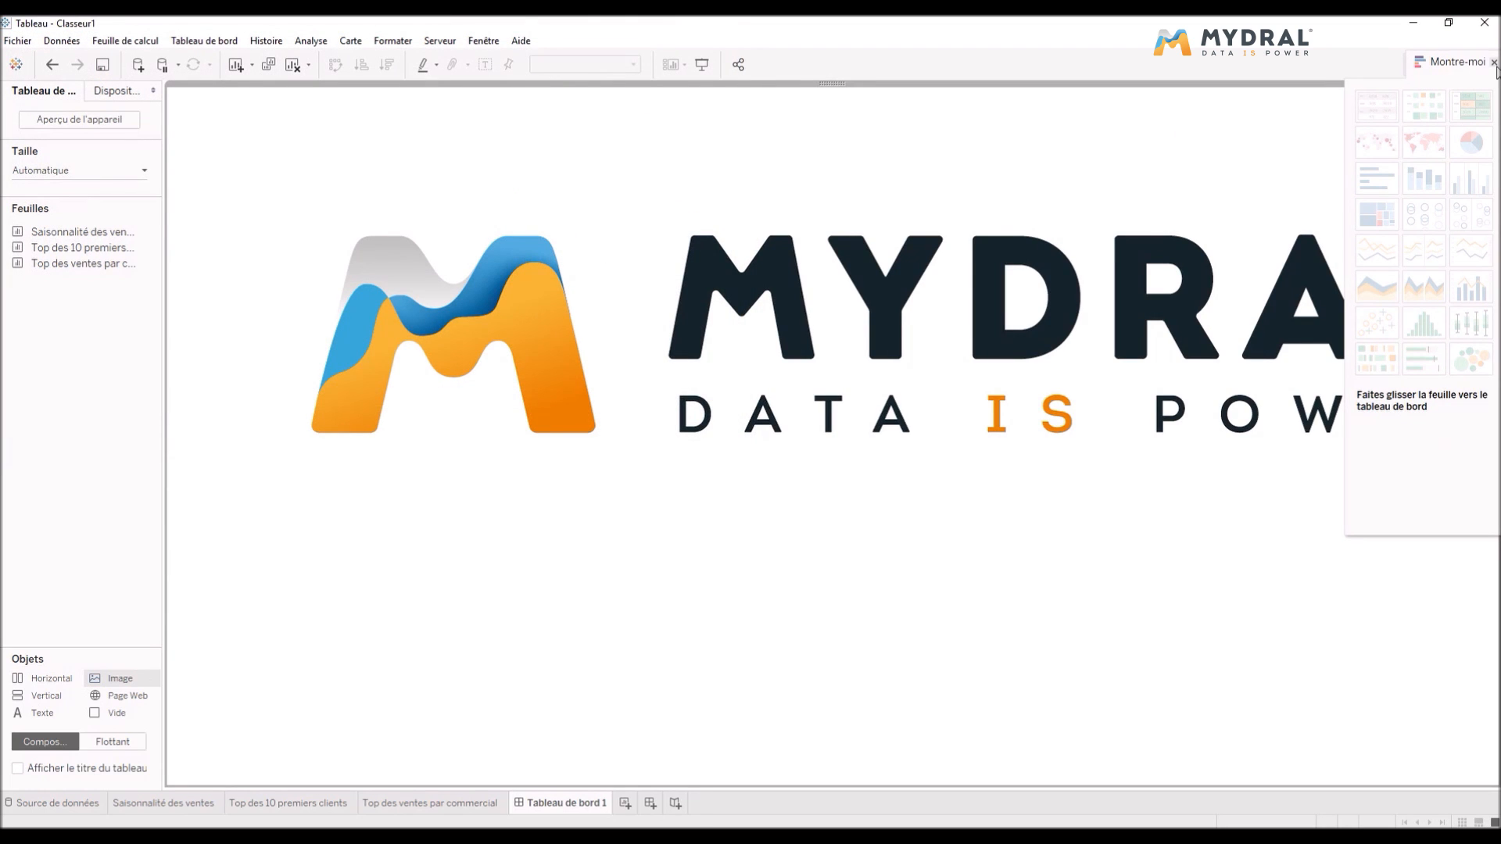
pyautogui.click(1493, 63)
pyautogui.click(1474, 83)
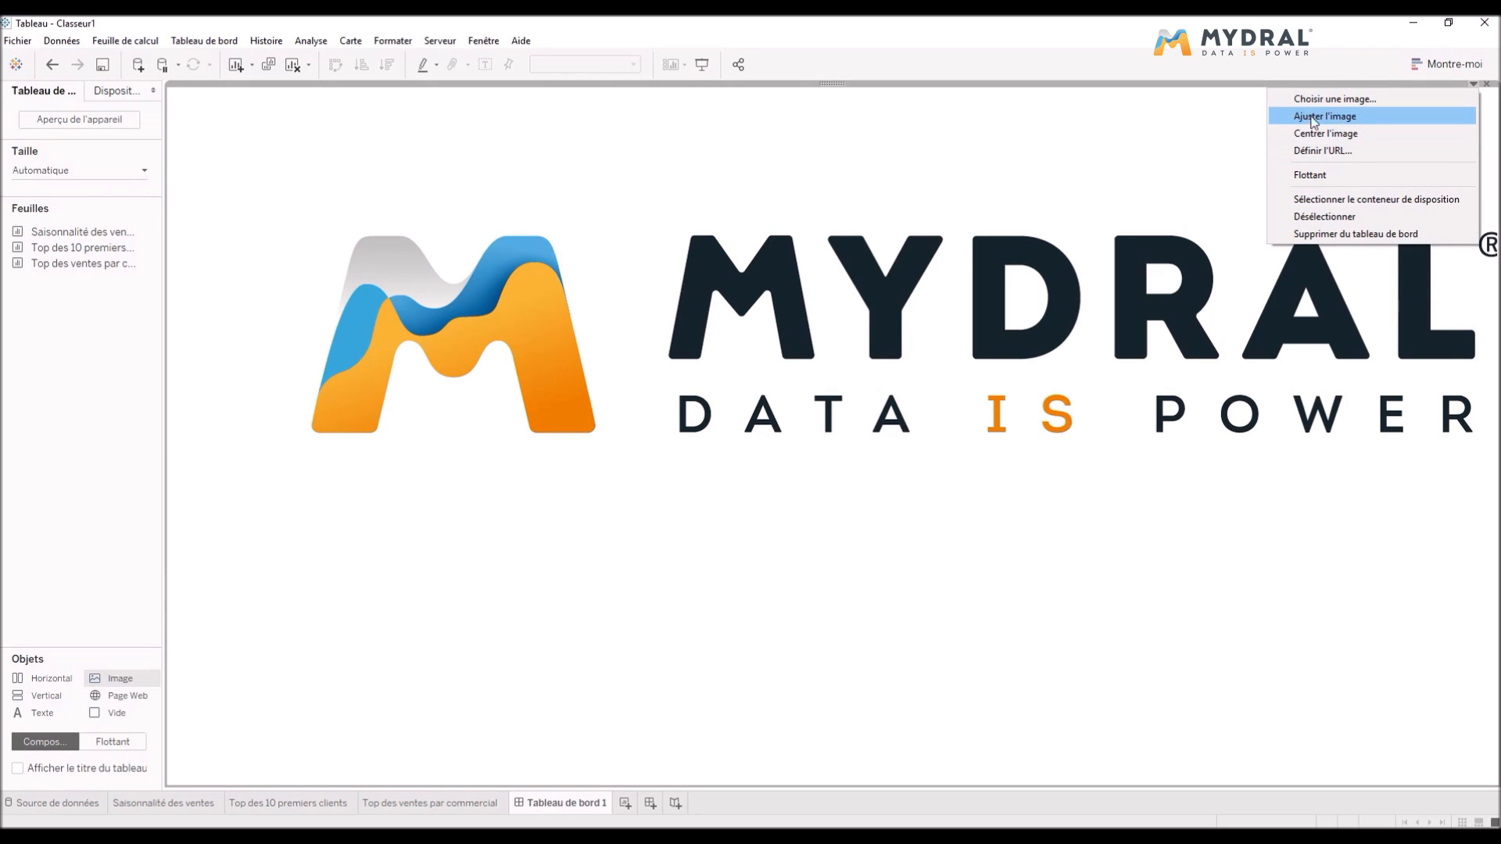
pyautogui.click(1362, 116)
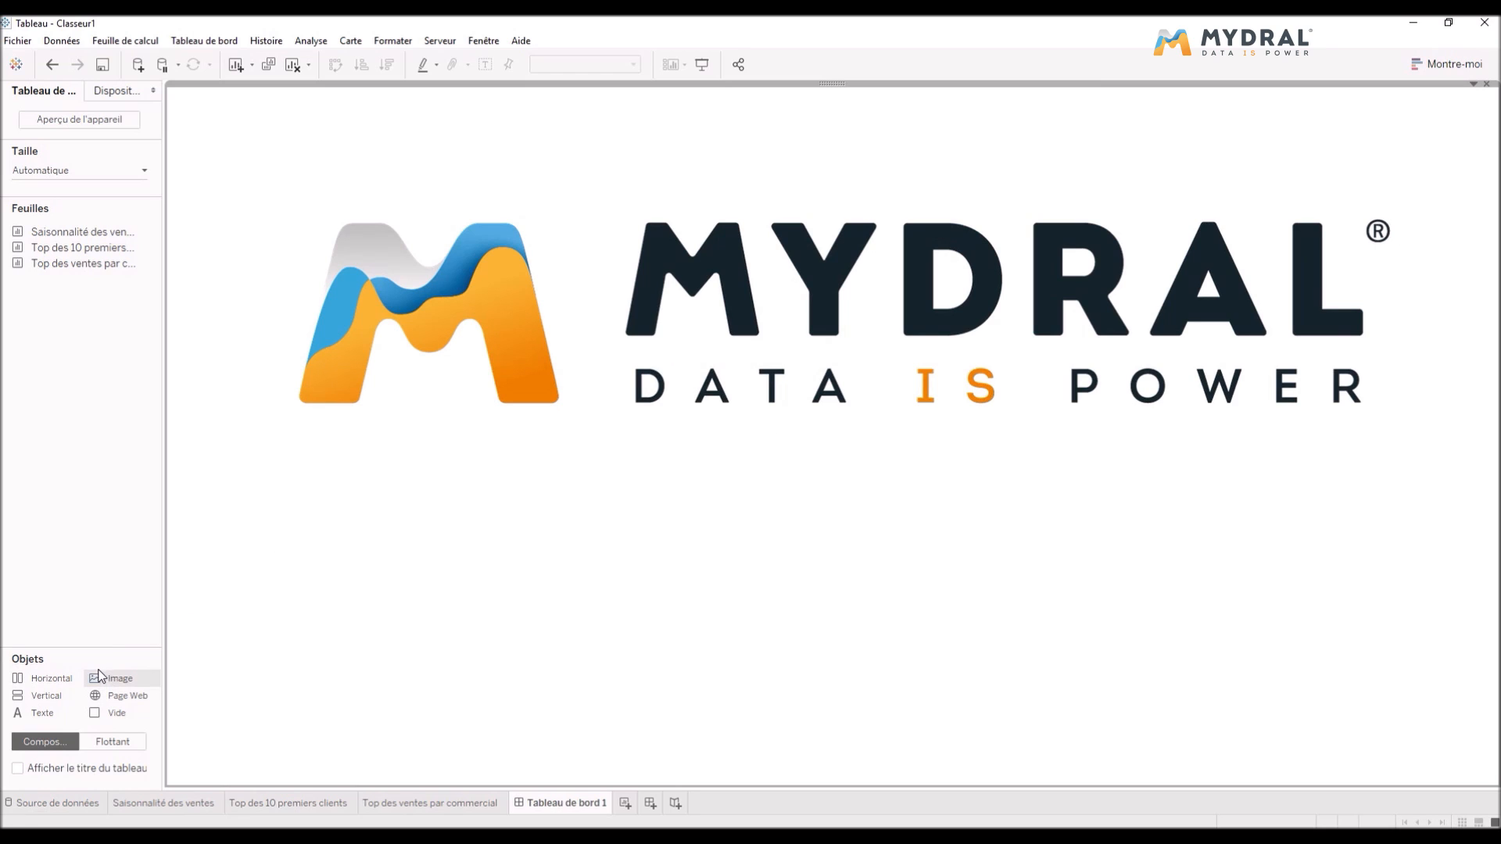
# - Add a text object beside the logo containing the sheet name field, formatted in 28 pt, bold and blue
pyautogui.moveTo(18, 713); pyautogui.dragTo(1026, 376)
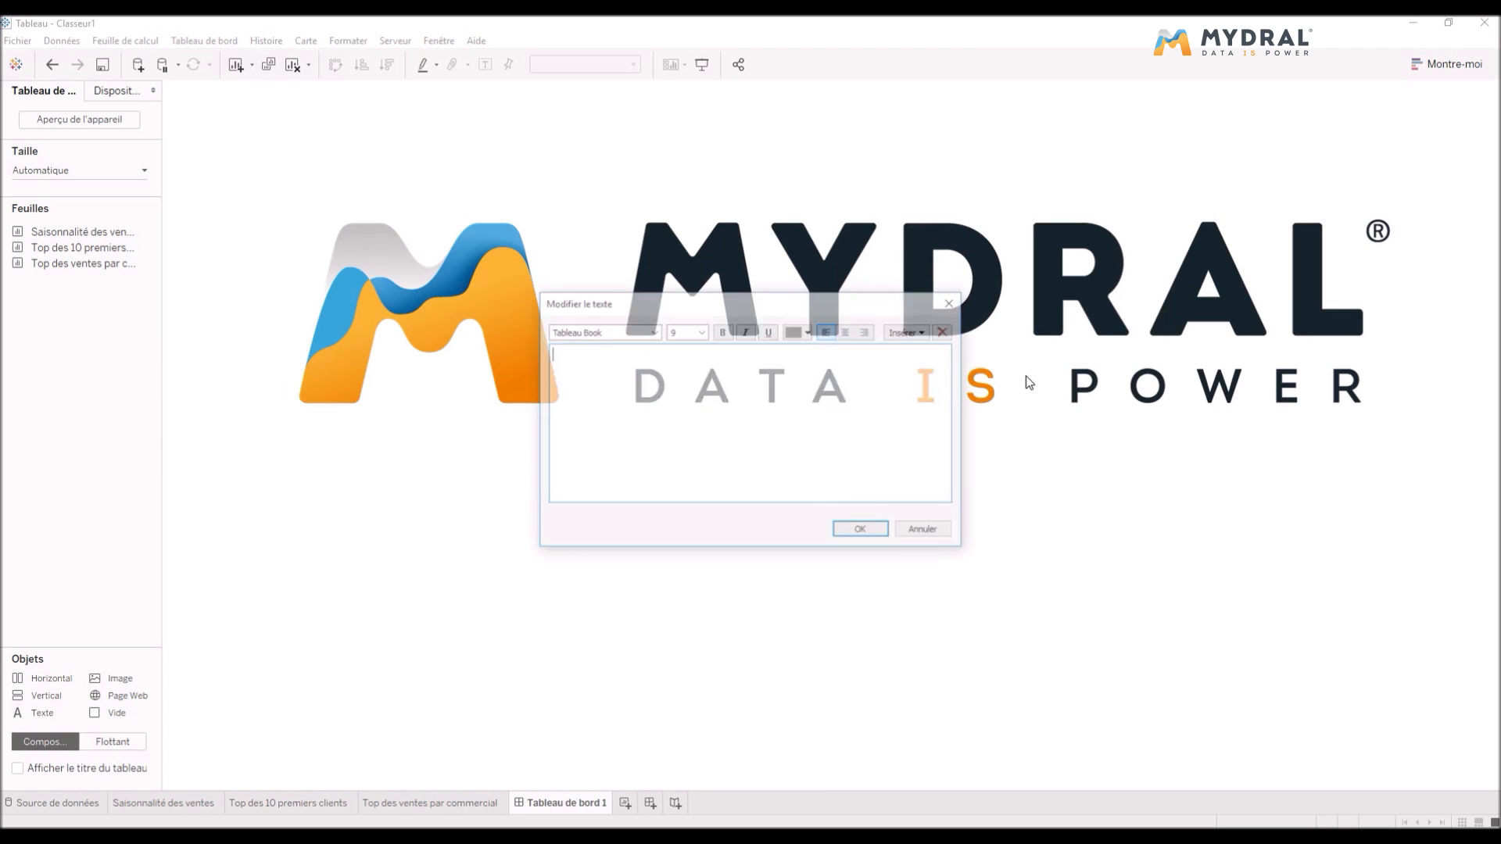
pyautogui.click(897, 333)
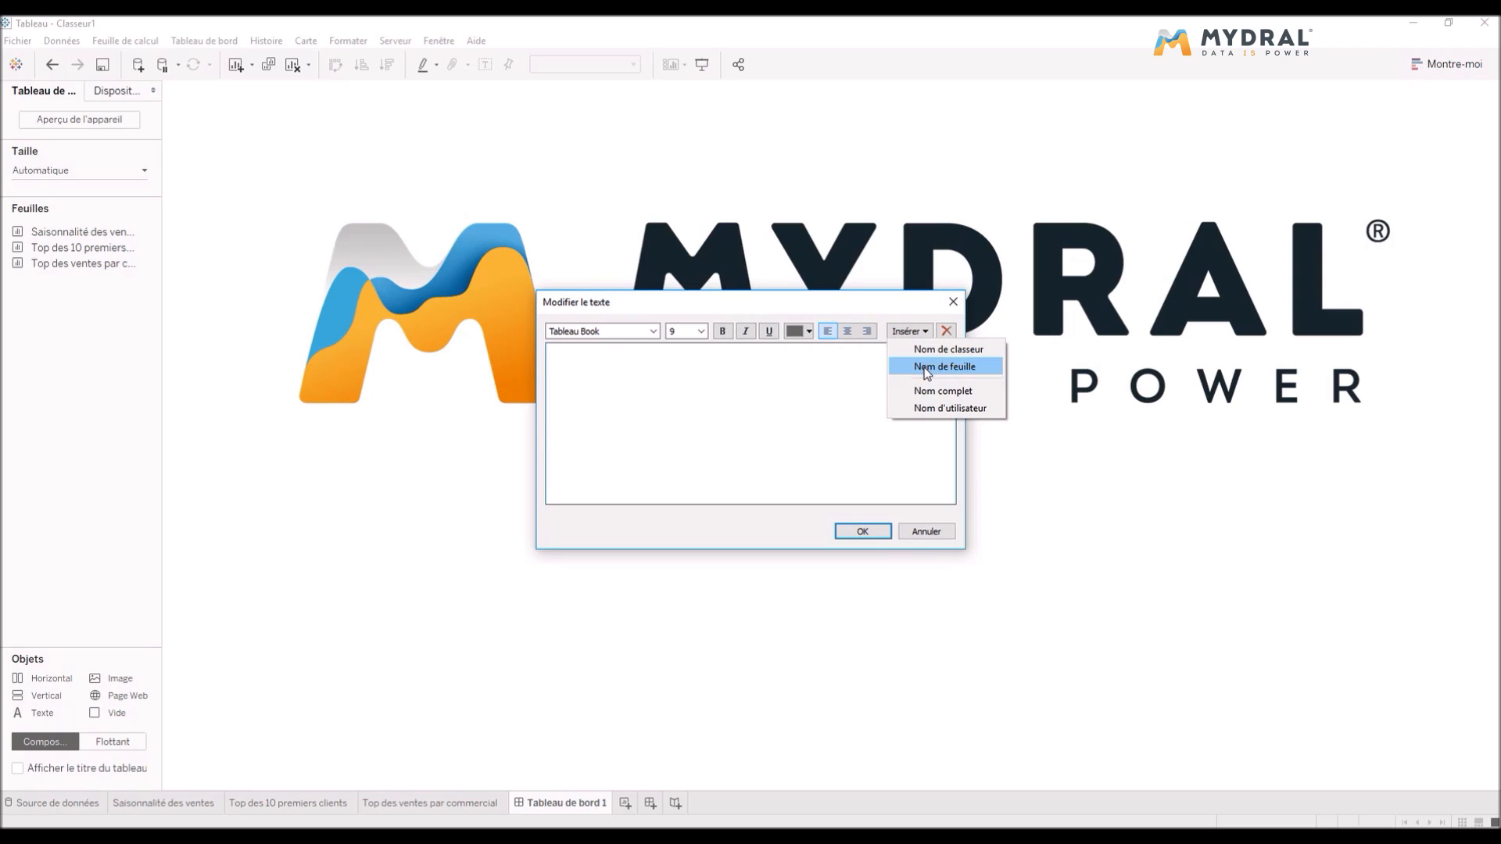
pyautogui.click(926, 369)
pyautogui.hotkey('ctrl', 'a')
pyautogui.click(702, 331)
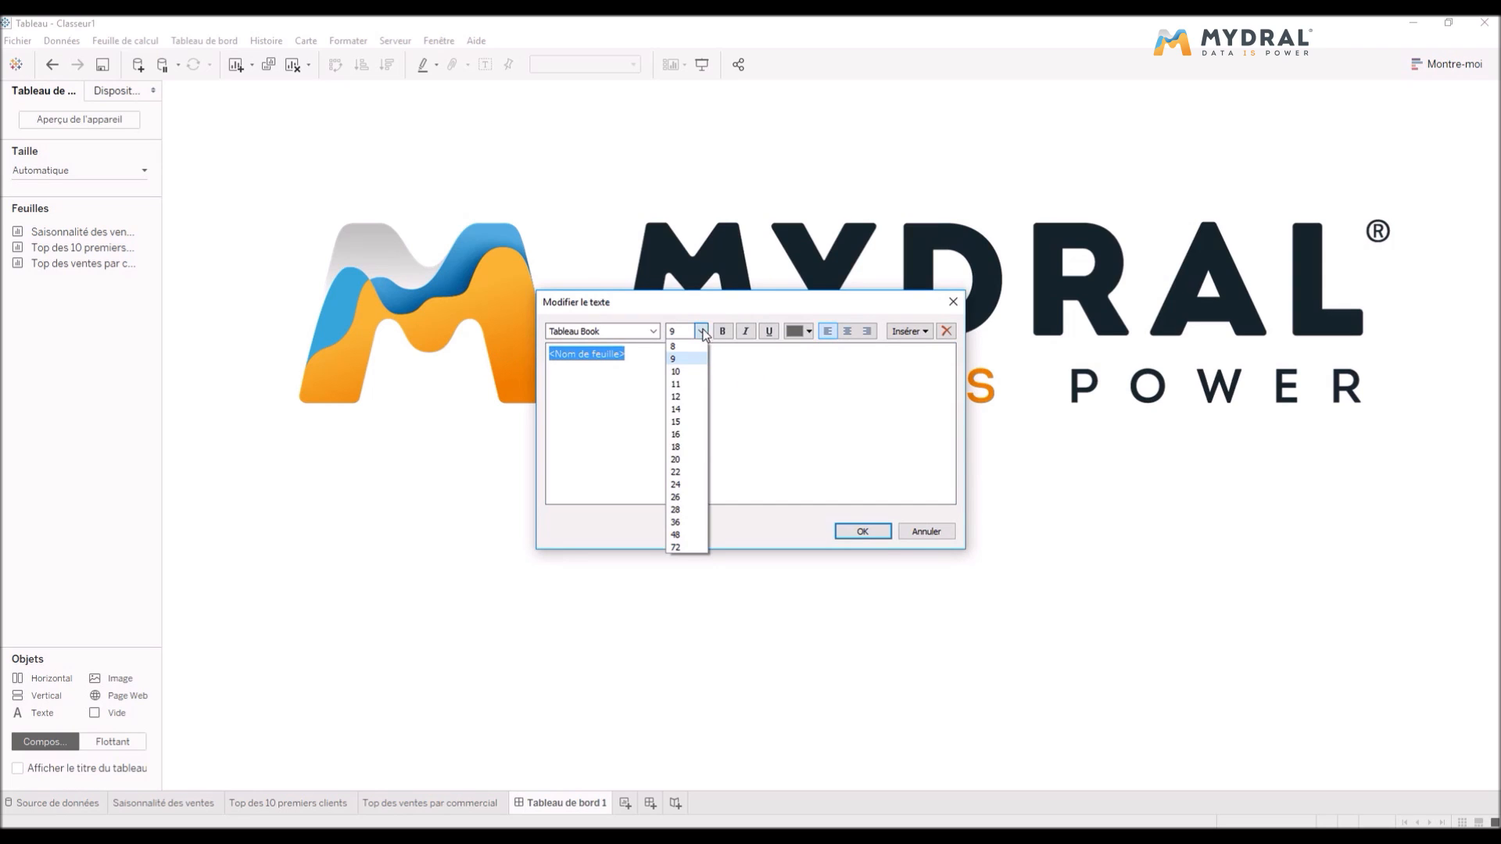
pyautogui.click(677, 509)
pyautogui.click(723, 335)
pyautogui.click(808, 334)
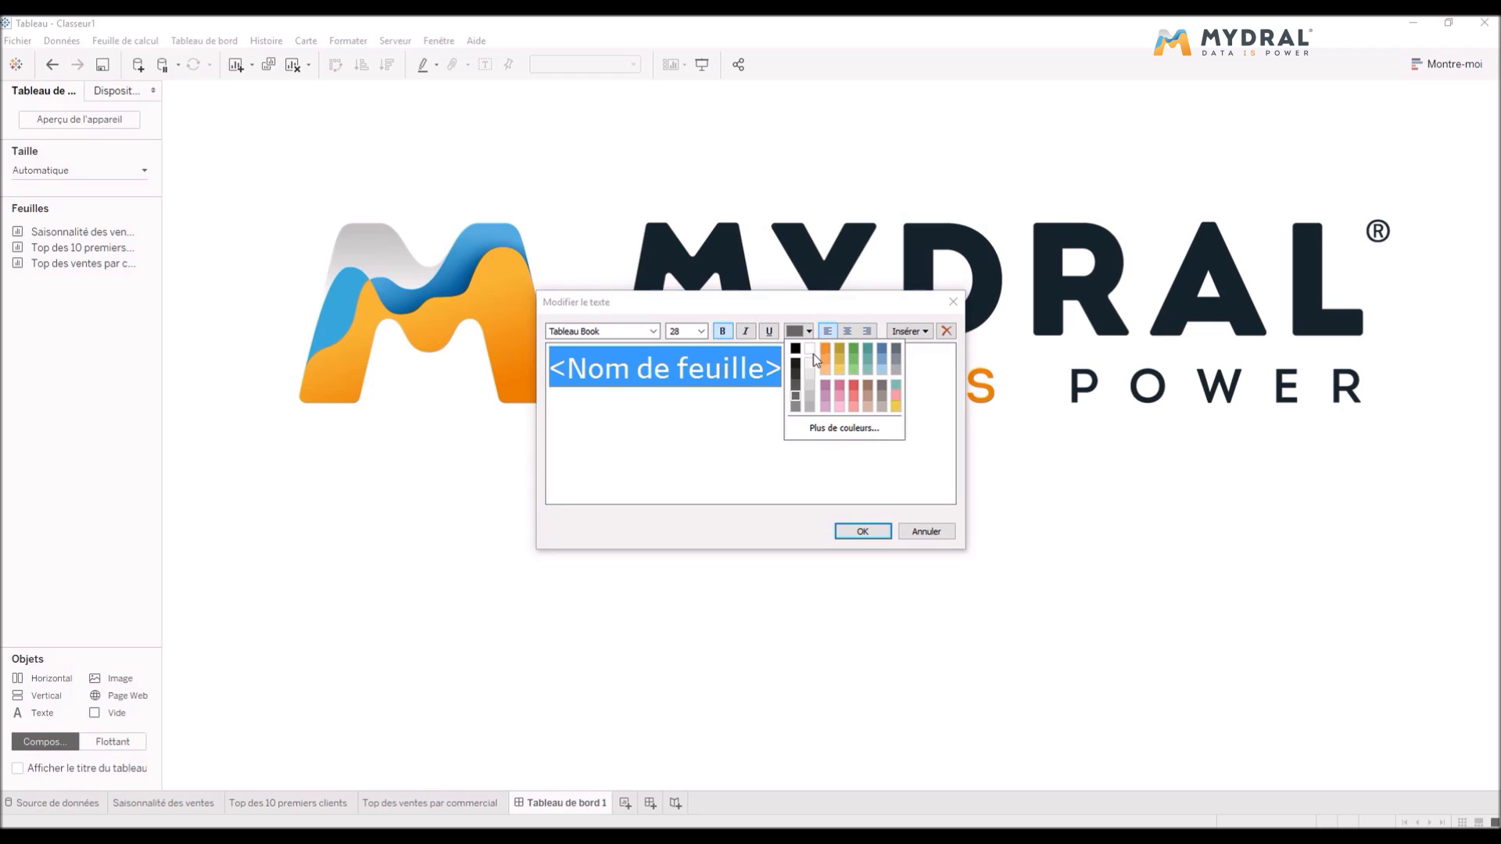
pyautogui.click(870, 353)
pyautogui.click(846, 531)
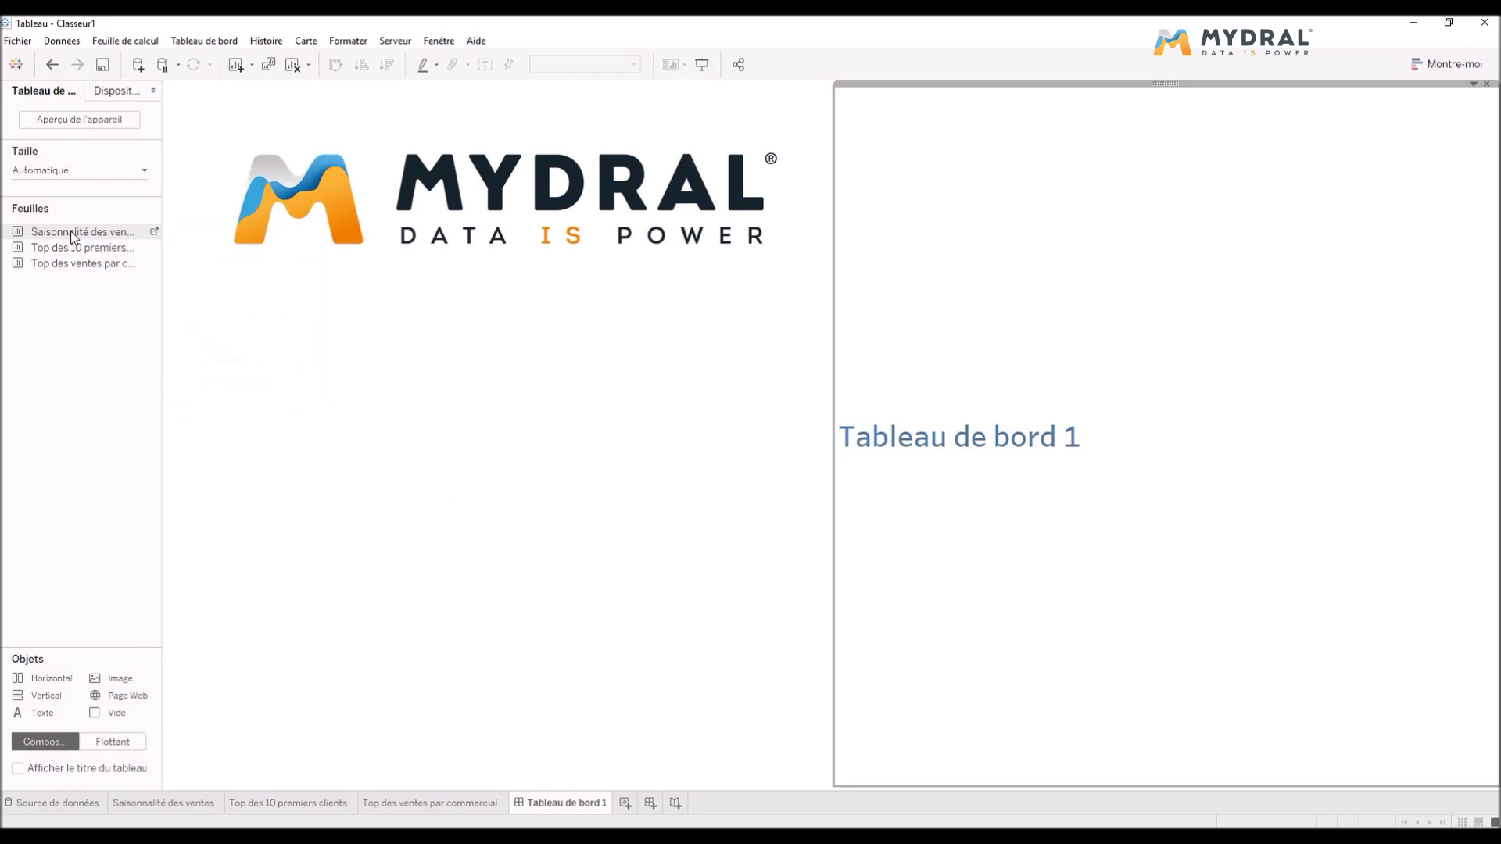
# - Place Saisonnalité des ventes below the header with the client and commercial charts side by side beneath it, and reduce the header's height
pyautogui.moveTo(72, 236); pyautogui.dragTo(833, 790)
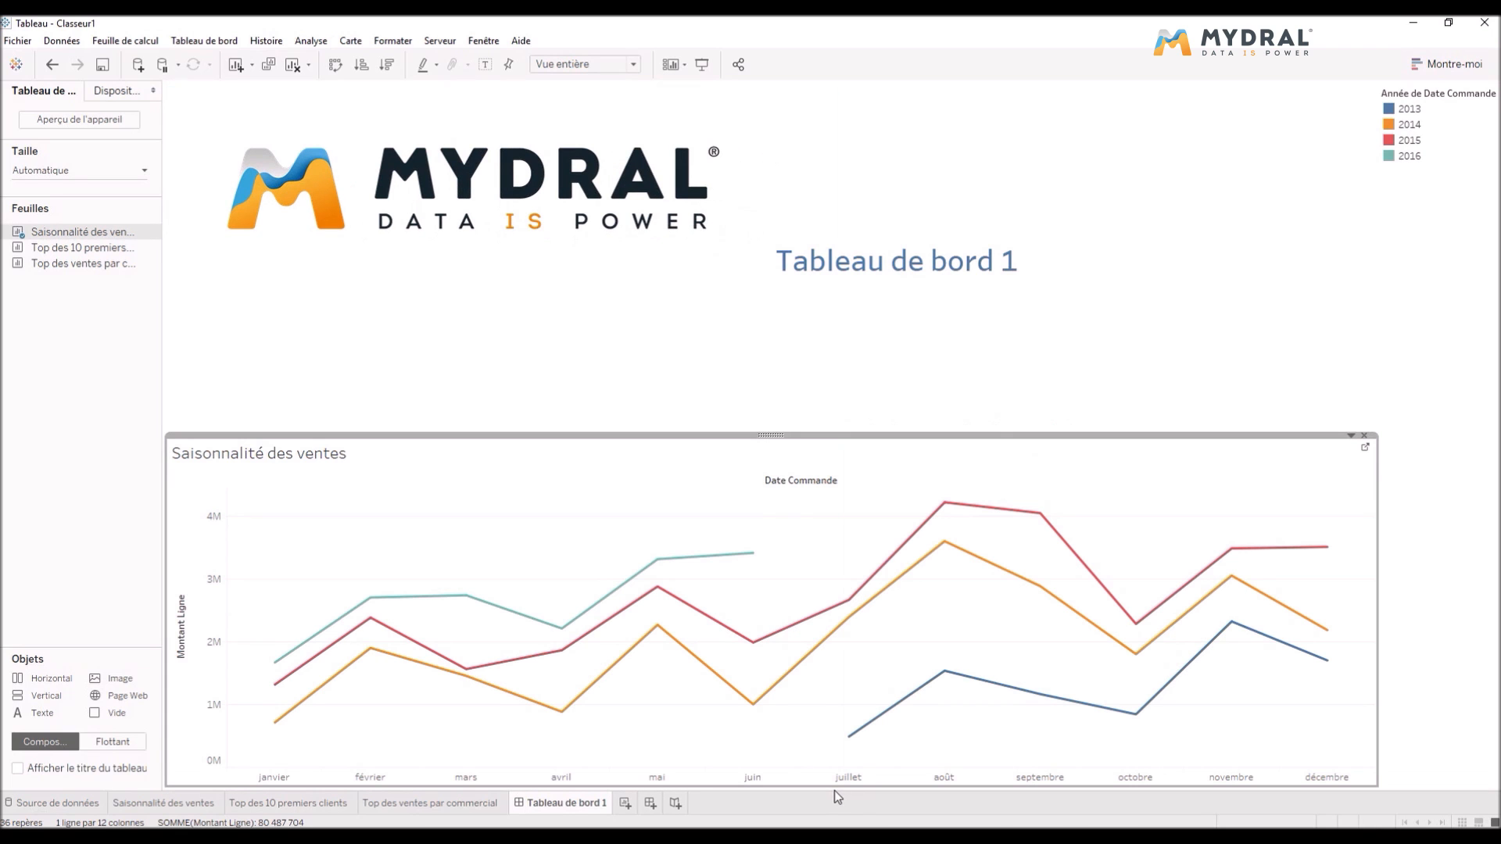
pyautogui.moveTo(78, 247); pyautogui.dragTo(208, 570)
pyautogui.moveTo(288, 709); pyautogui.dragTo(327, 752)
pyautogui.moveTo(75, 265); pyautogui.dragTo(1094, 723)
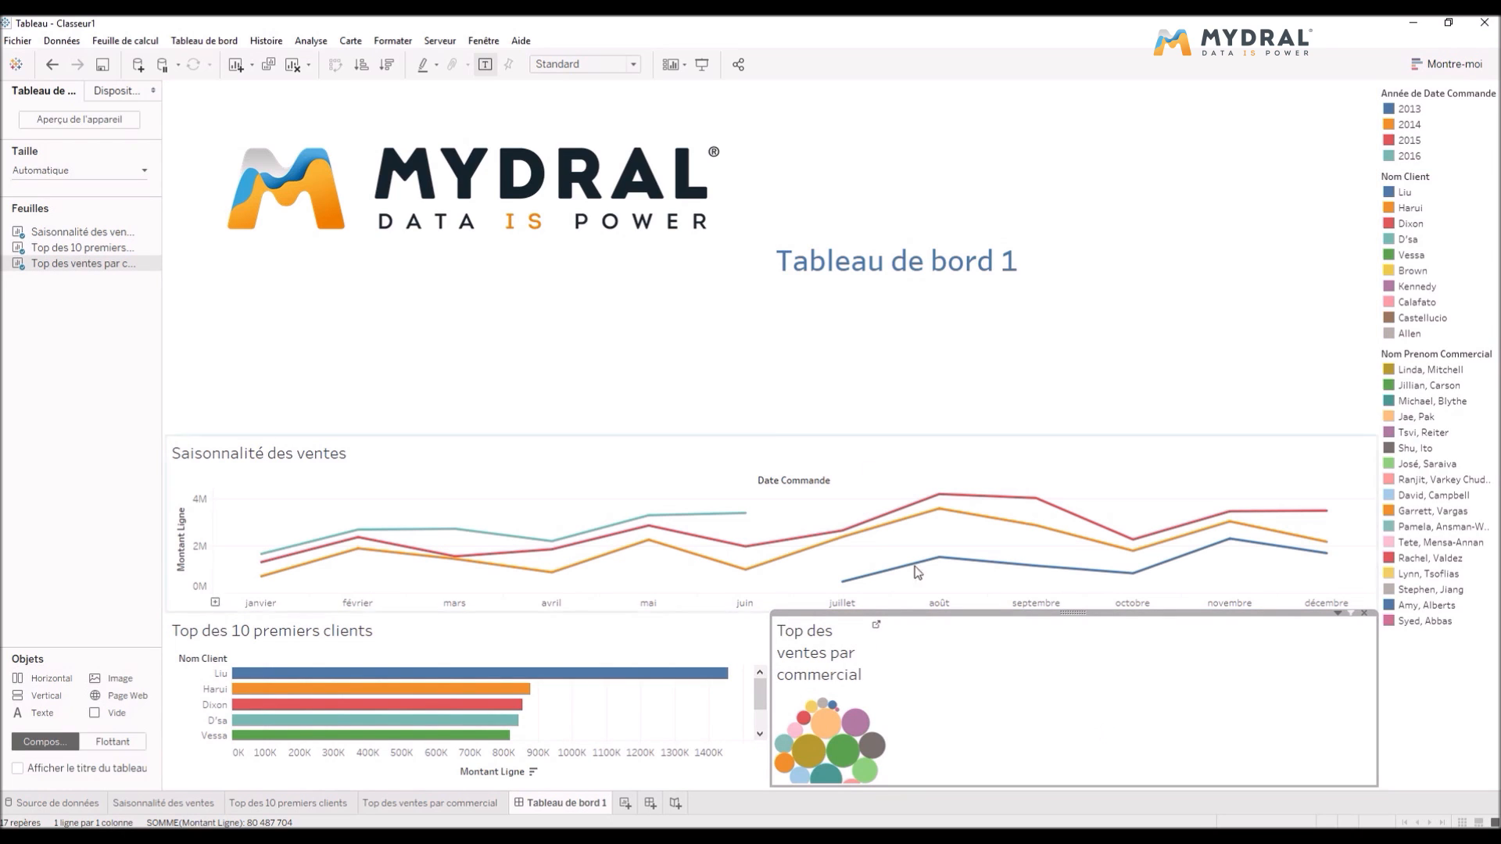
pyautogui.moveTo(791, 439); pyautogui.dragTo(771, 261)
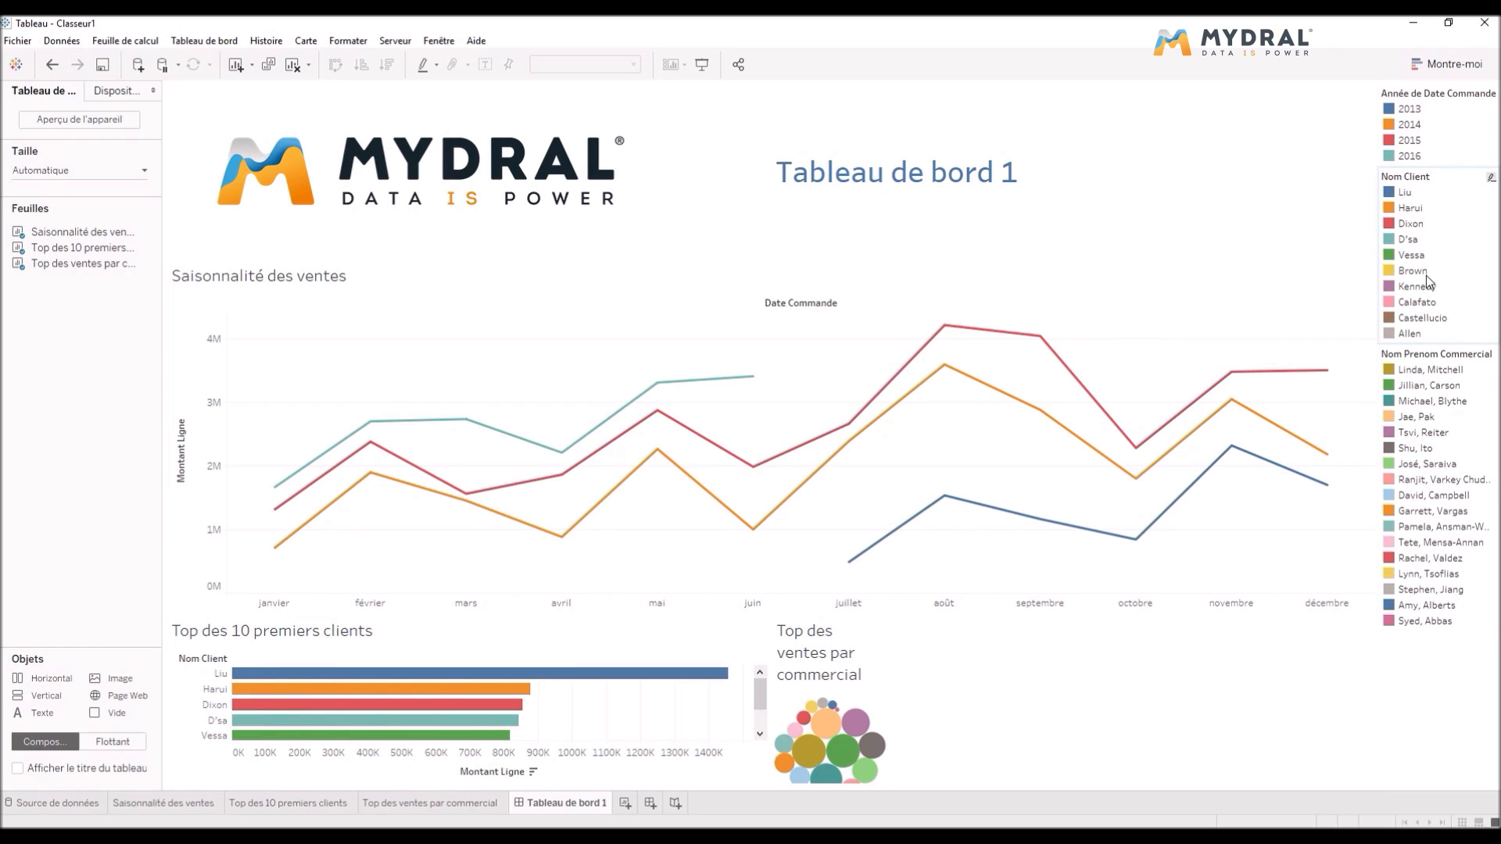
# - Remove the Nom Client and Nom Prenom Commercial legends from the dashboard and make the lower row of charts taller
pyautogui.click(1482, 205)
pyautogui.click(1486, 168)
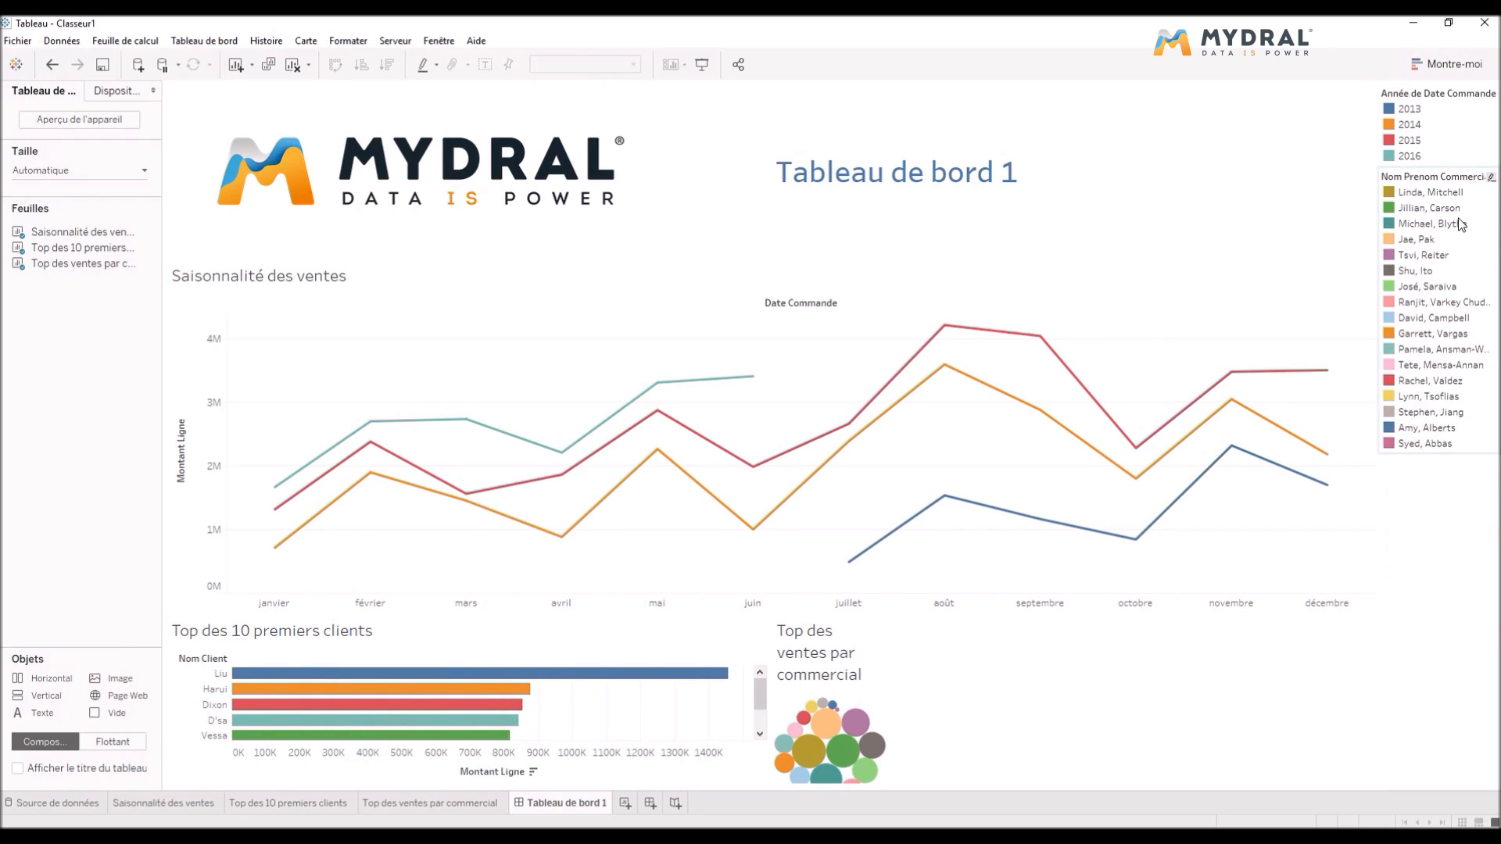
pyautogui.click(1489, 170)
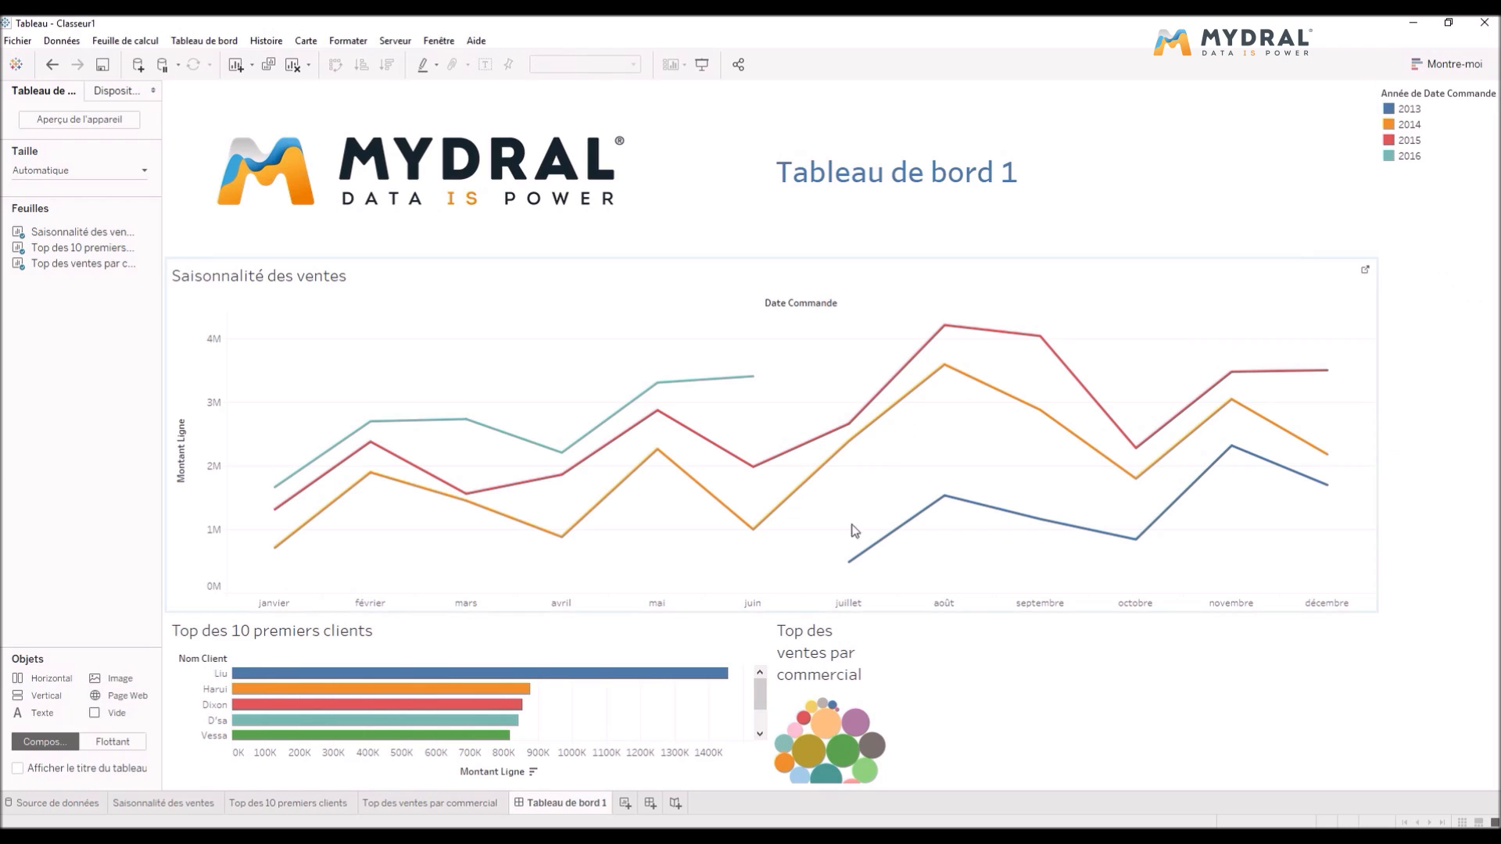
pyautogui.moveTo(841, 613); pyautogui.dragTo(847, 497)
# - Make the Année de Date Commande legend floating and move it to the upper-right corner of the Saisonnalité des ventes chart
pyautogui.click(1484, 138)
pyautogui.click(1475, 84)
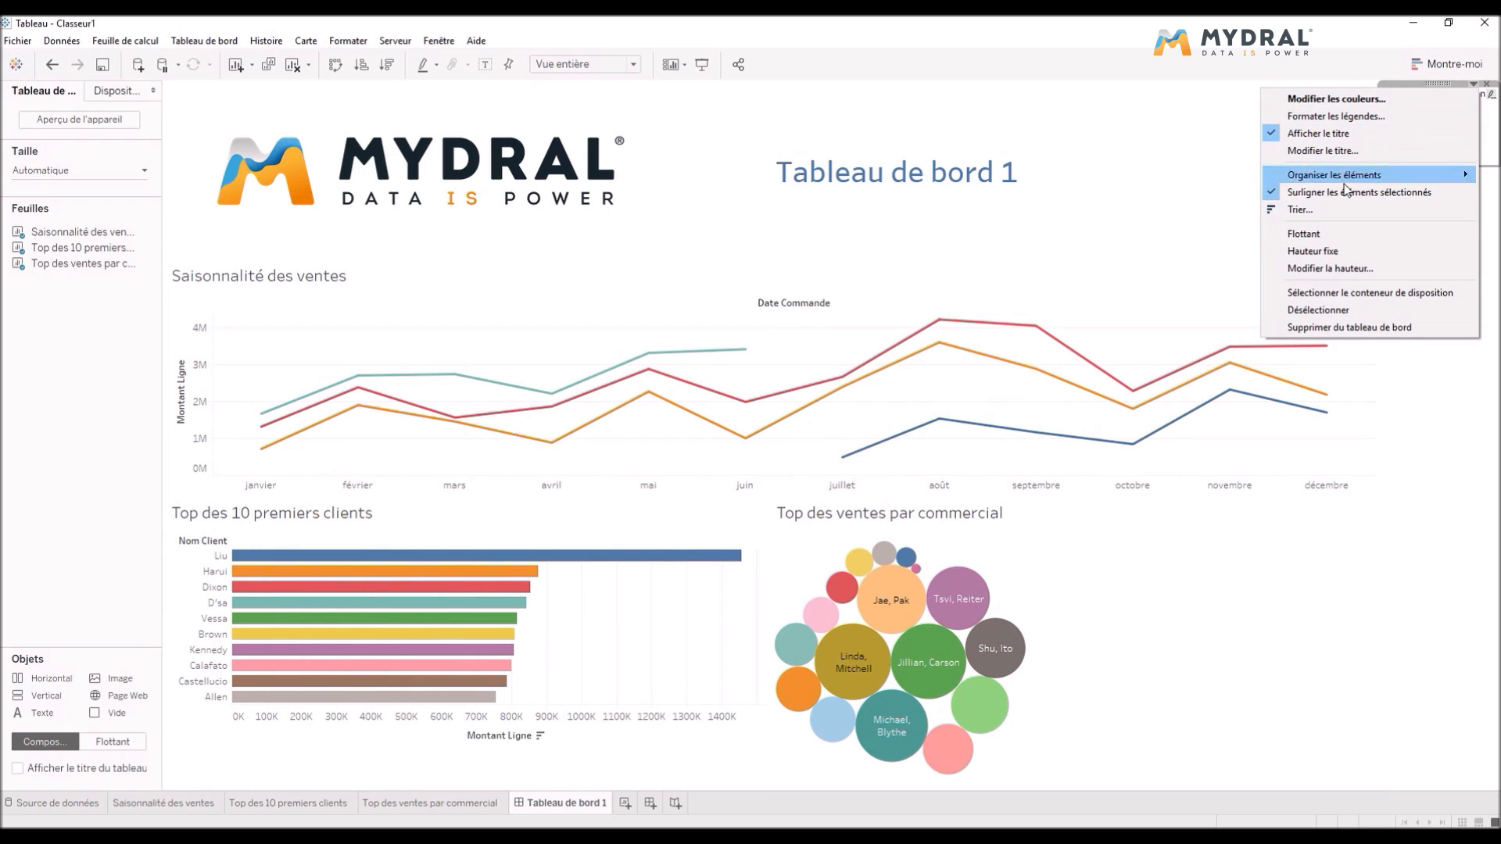
pyautogui.click(1325, 233)
pyautogui.moveTo(1408, 104); pyautogui.dragTo(1424, 260)
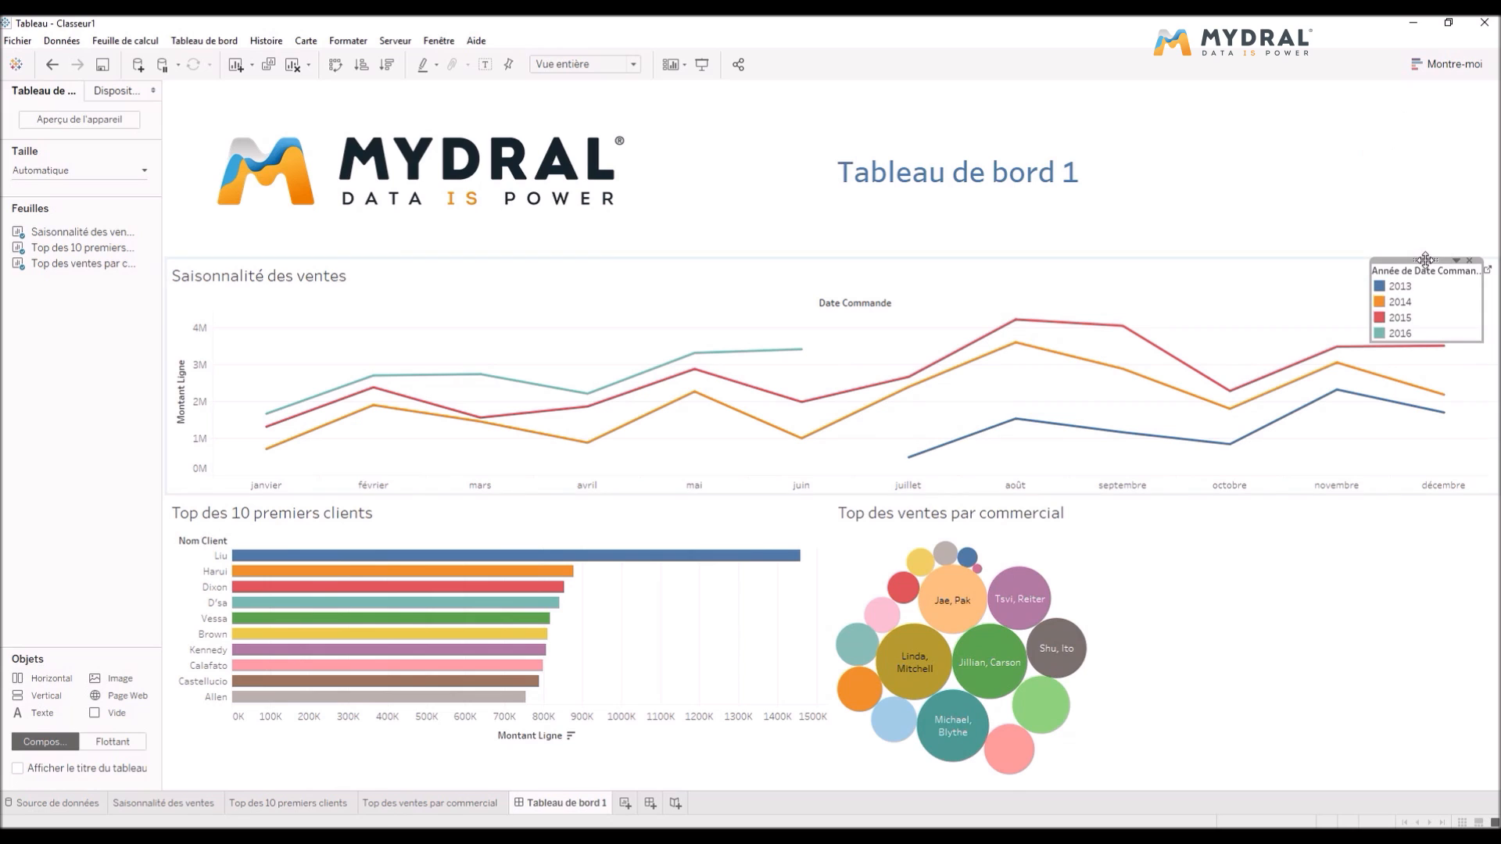
# - Fit the Top des ventes par commercial chart to Vue entière, and widen the Top des 10 premiers clients chart beside it
pyautogui.click(1185, 692)
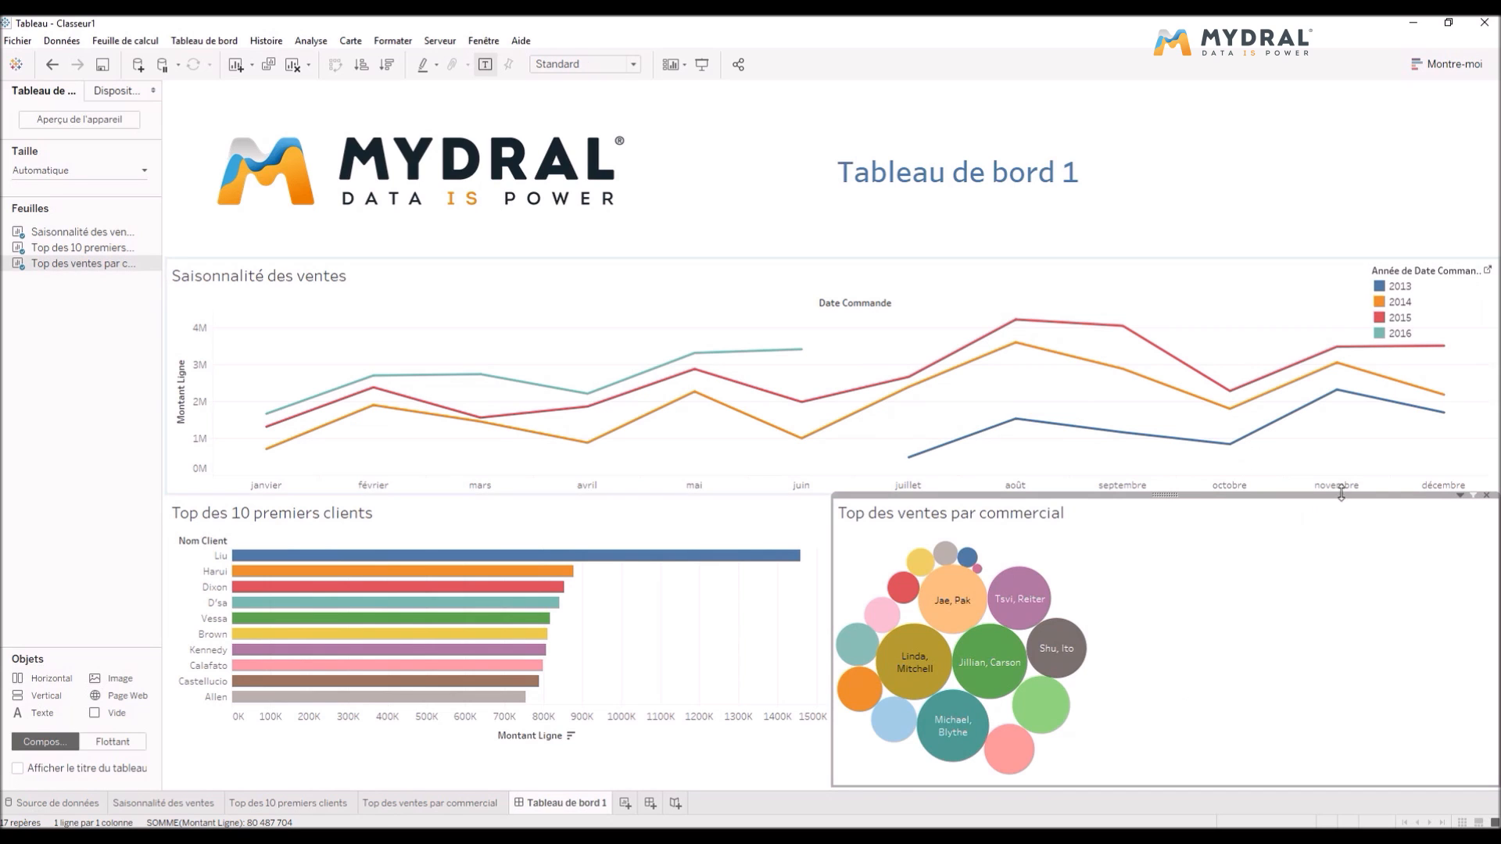
pyautogui.click(1460, 496)
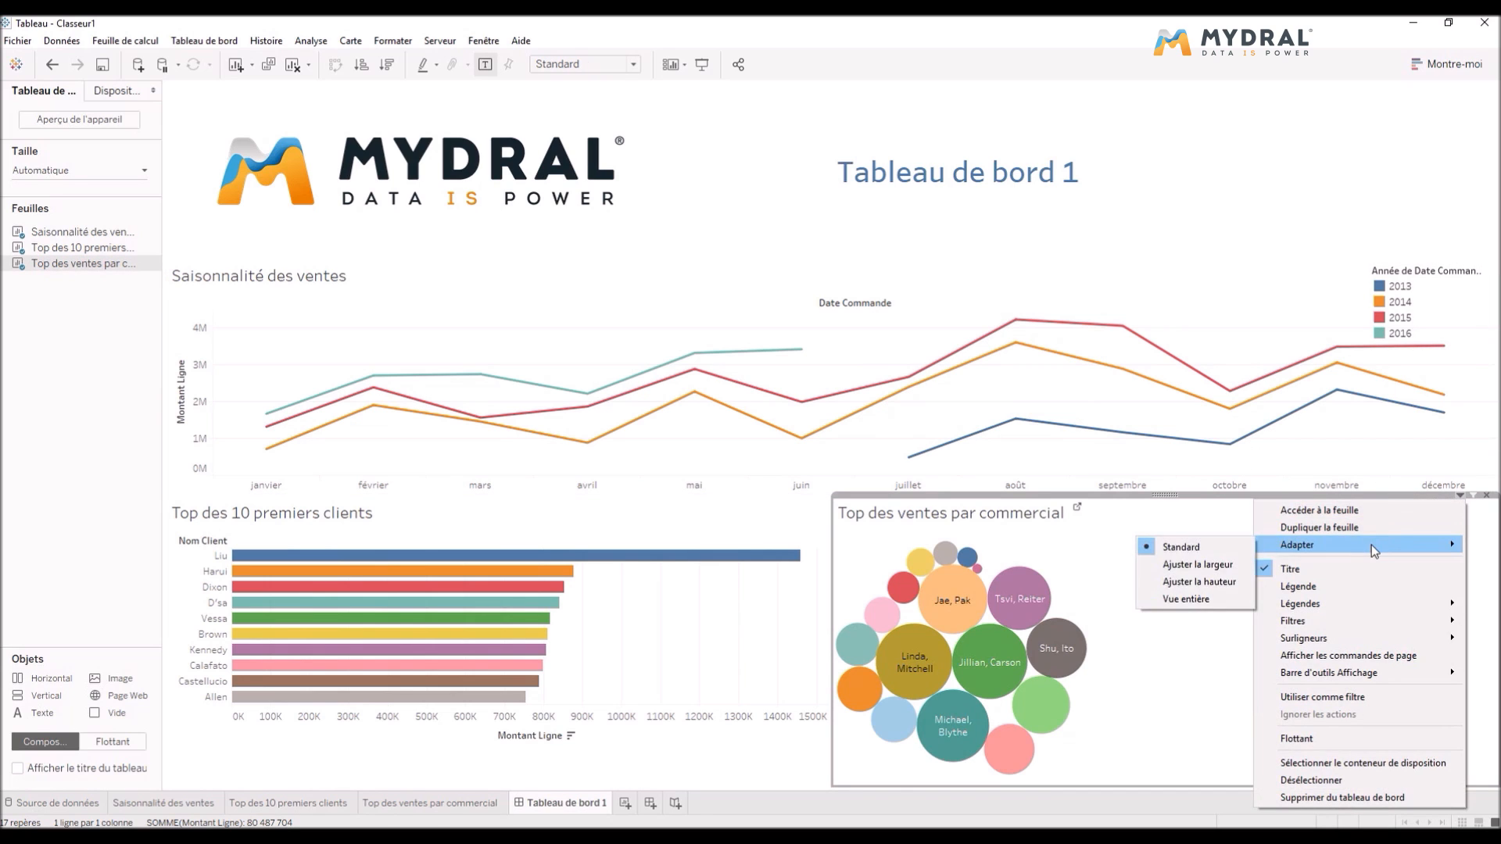
pyautogui.moveTo(1266, 545)
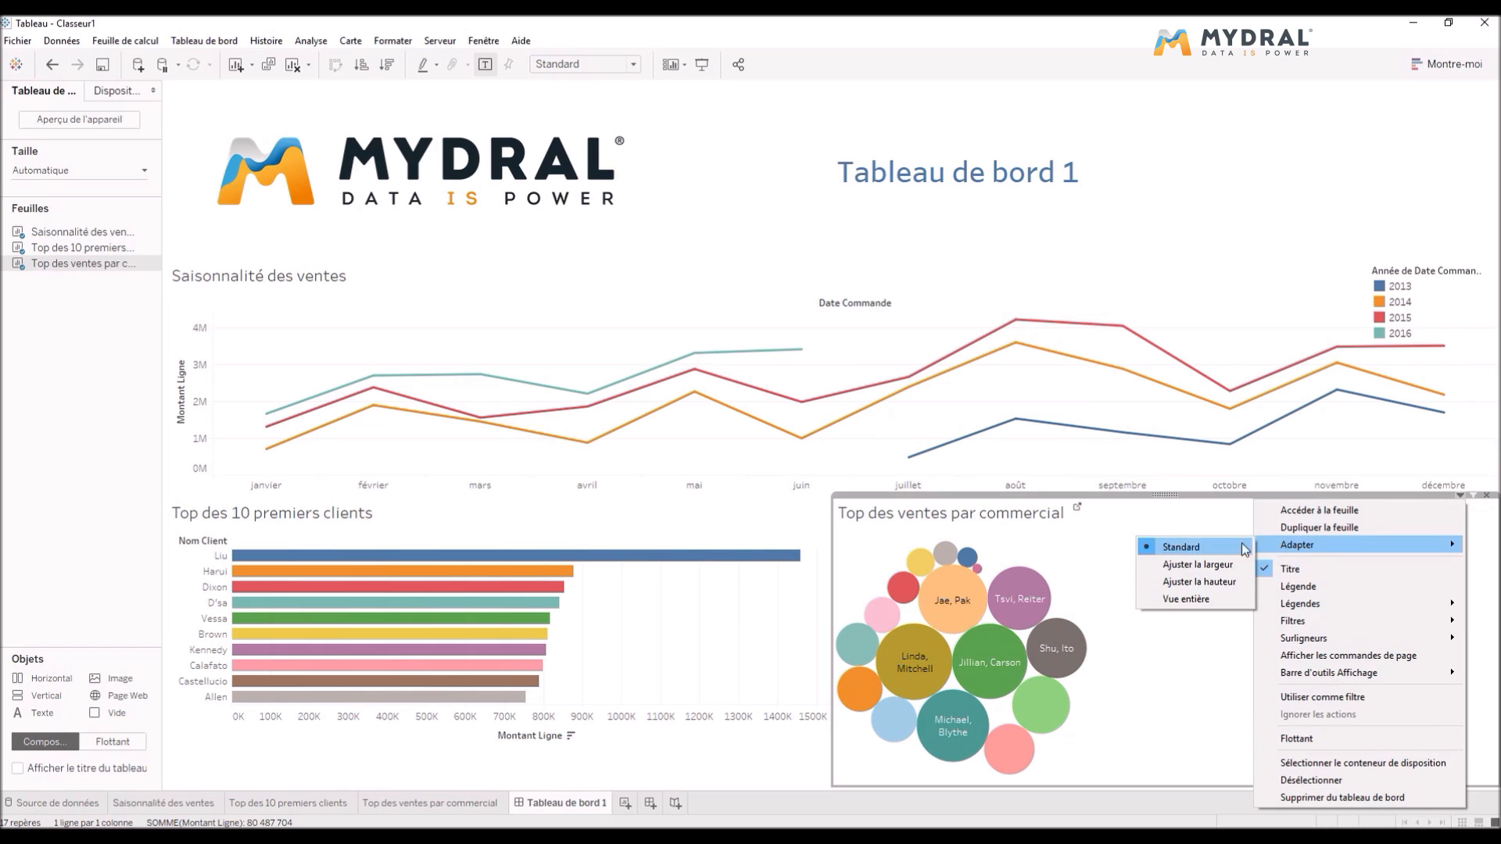
pyautogui.click(1185, 598)
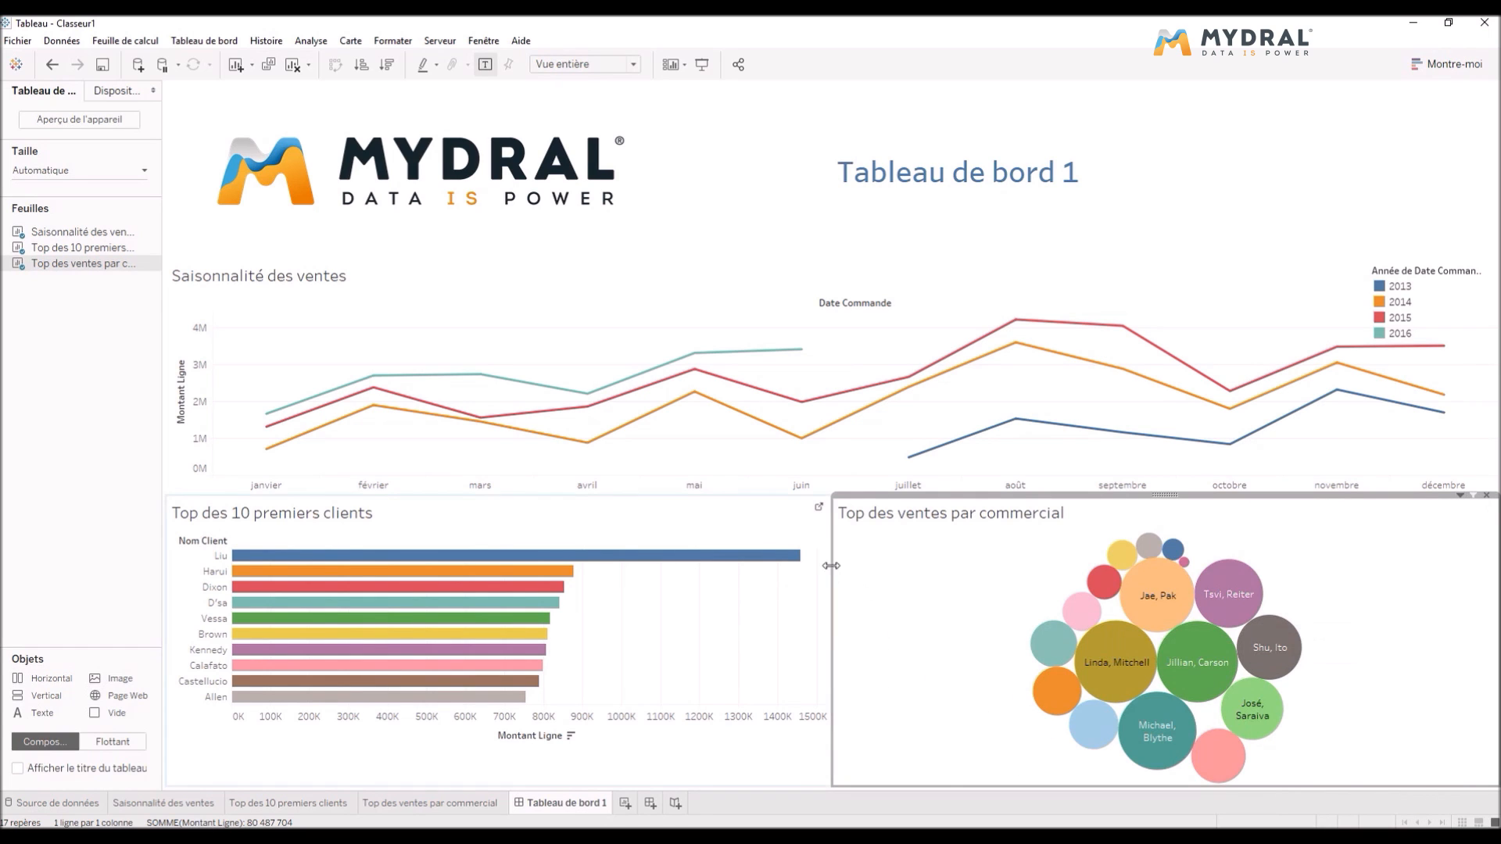
pyautogui.moveTo(831, 563); pyautogui.dragTo(979, 564)
pyautogui.click(849, 526)
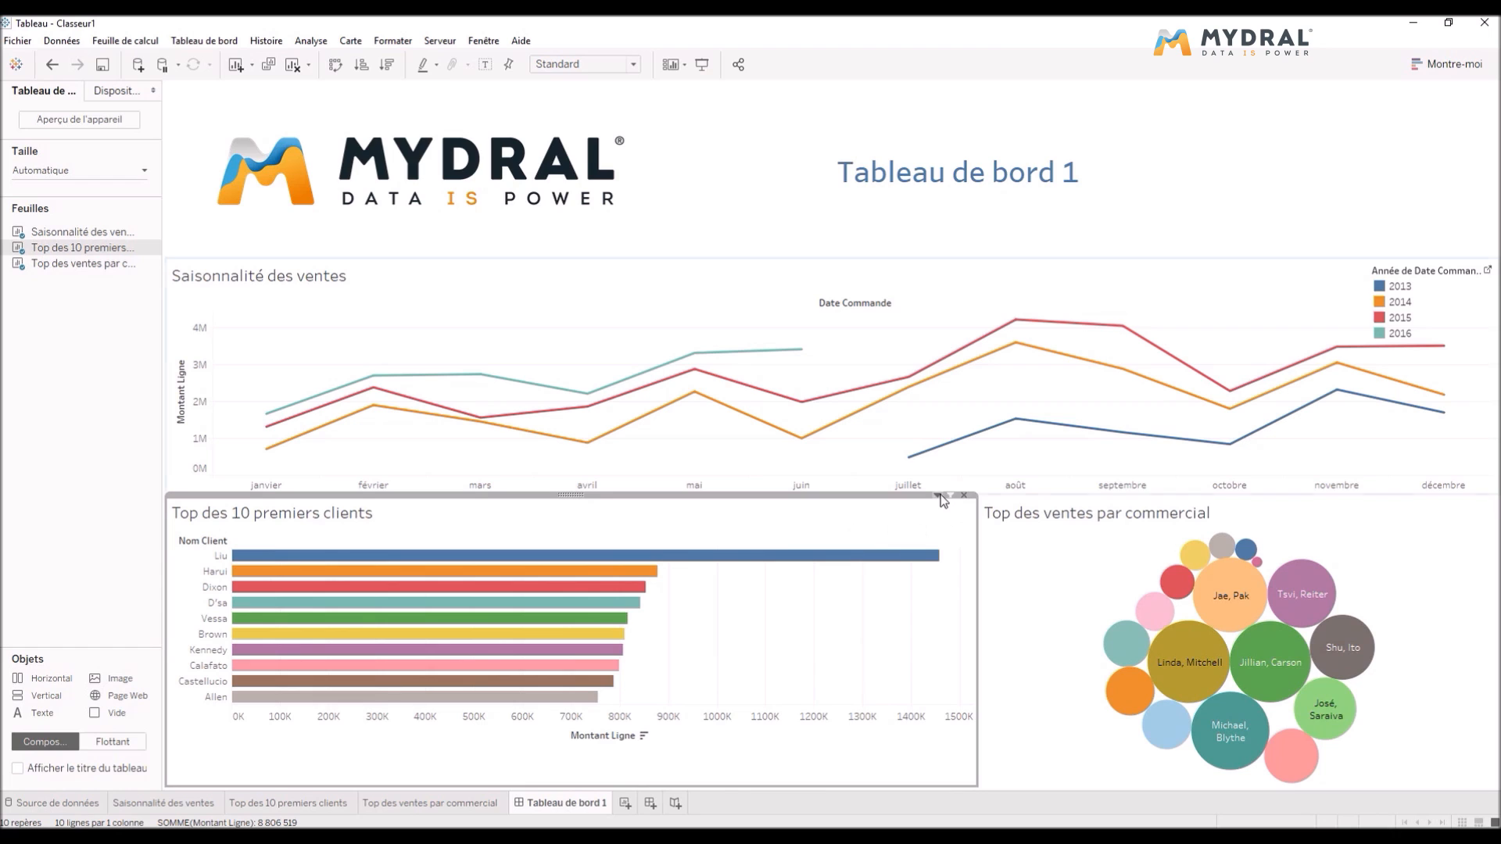
# - Fit the Top des 10 premiers clients chart to its container with Ajuster la hauteur
pyautogui.click(939, 495)
pyautogui.moveTo(826, 546)
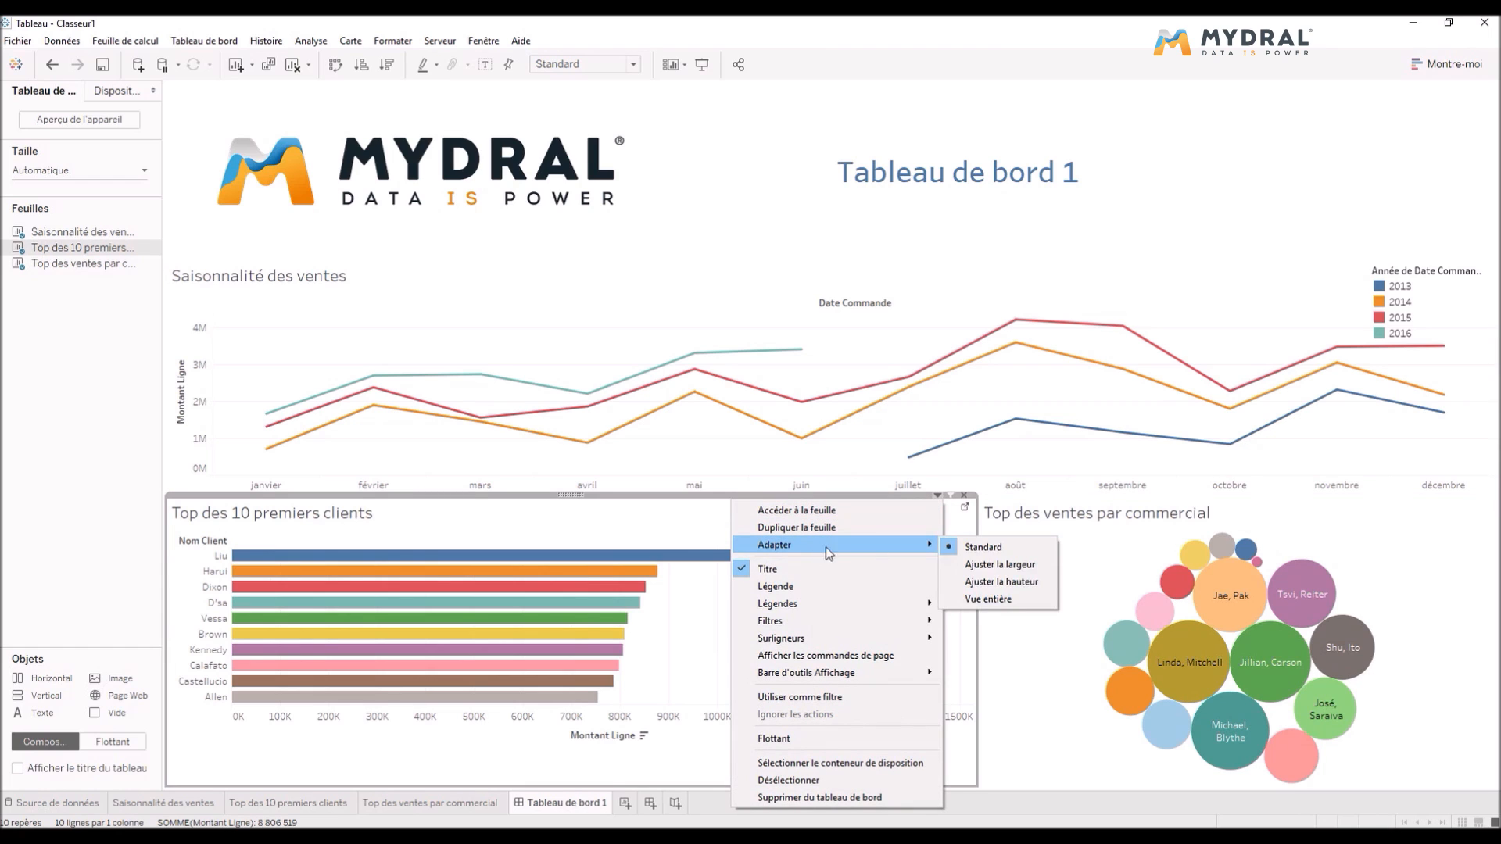
pyautogui.click(1002, 586)
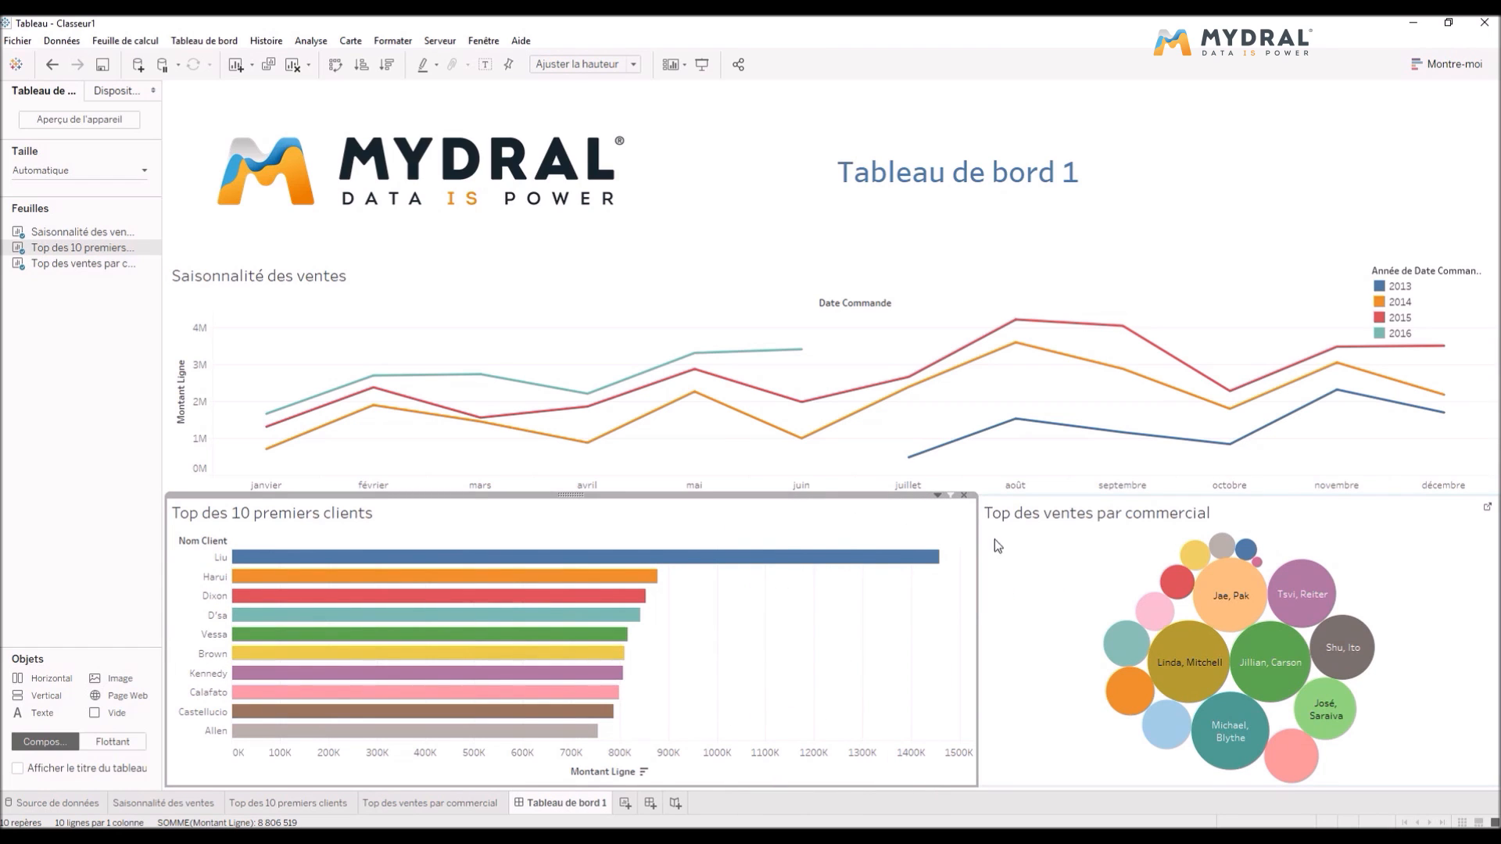
# - Rename the dashboard as Analyse des ventes
pyautogui.doubleClick(552, 804)
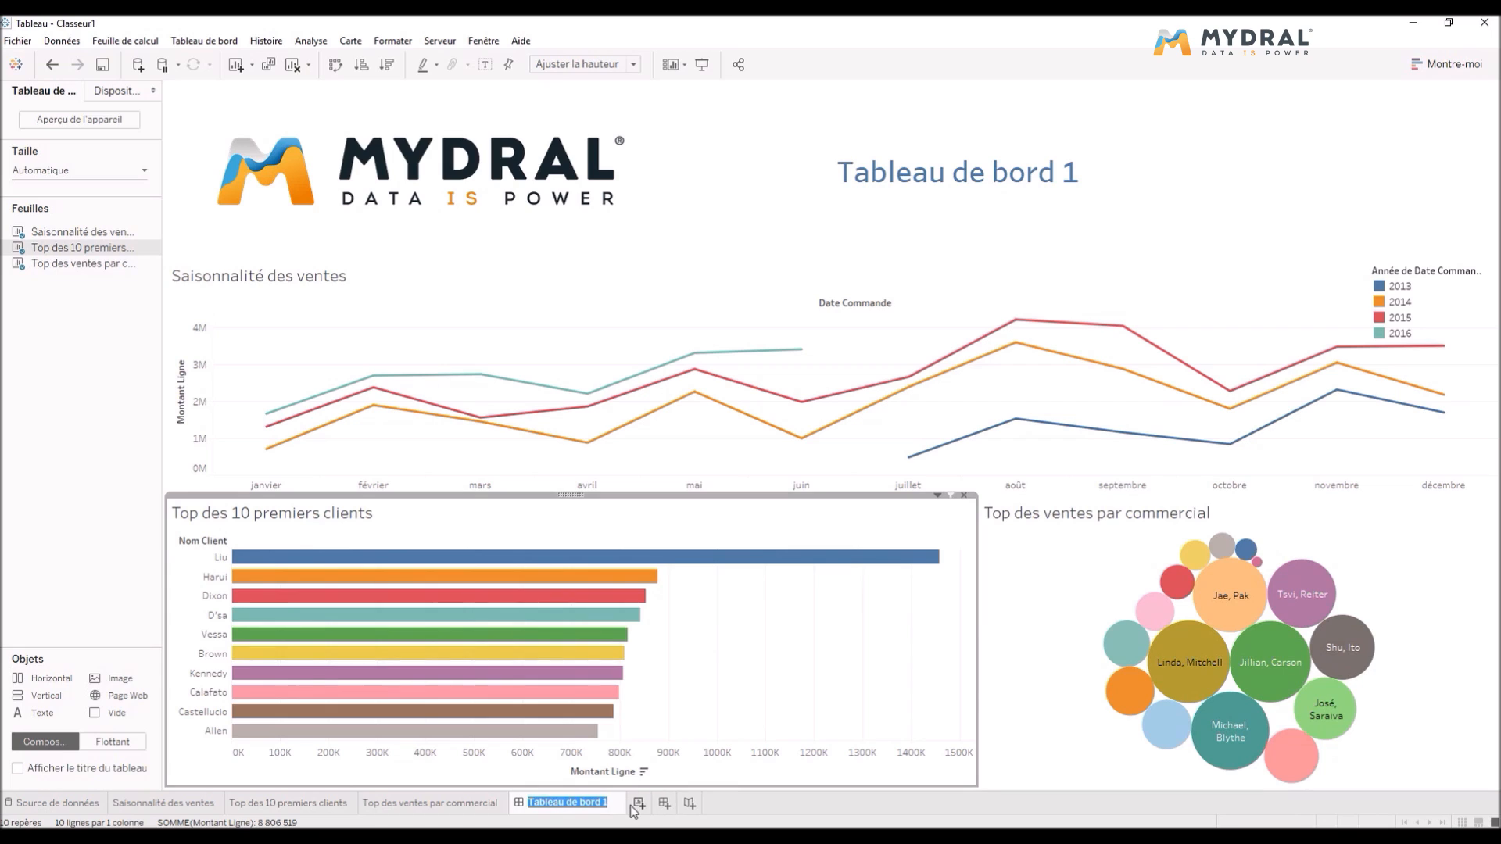
pyautogui.write('Analy')
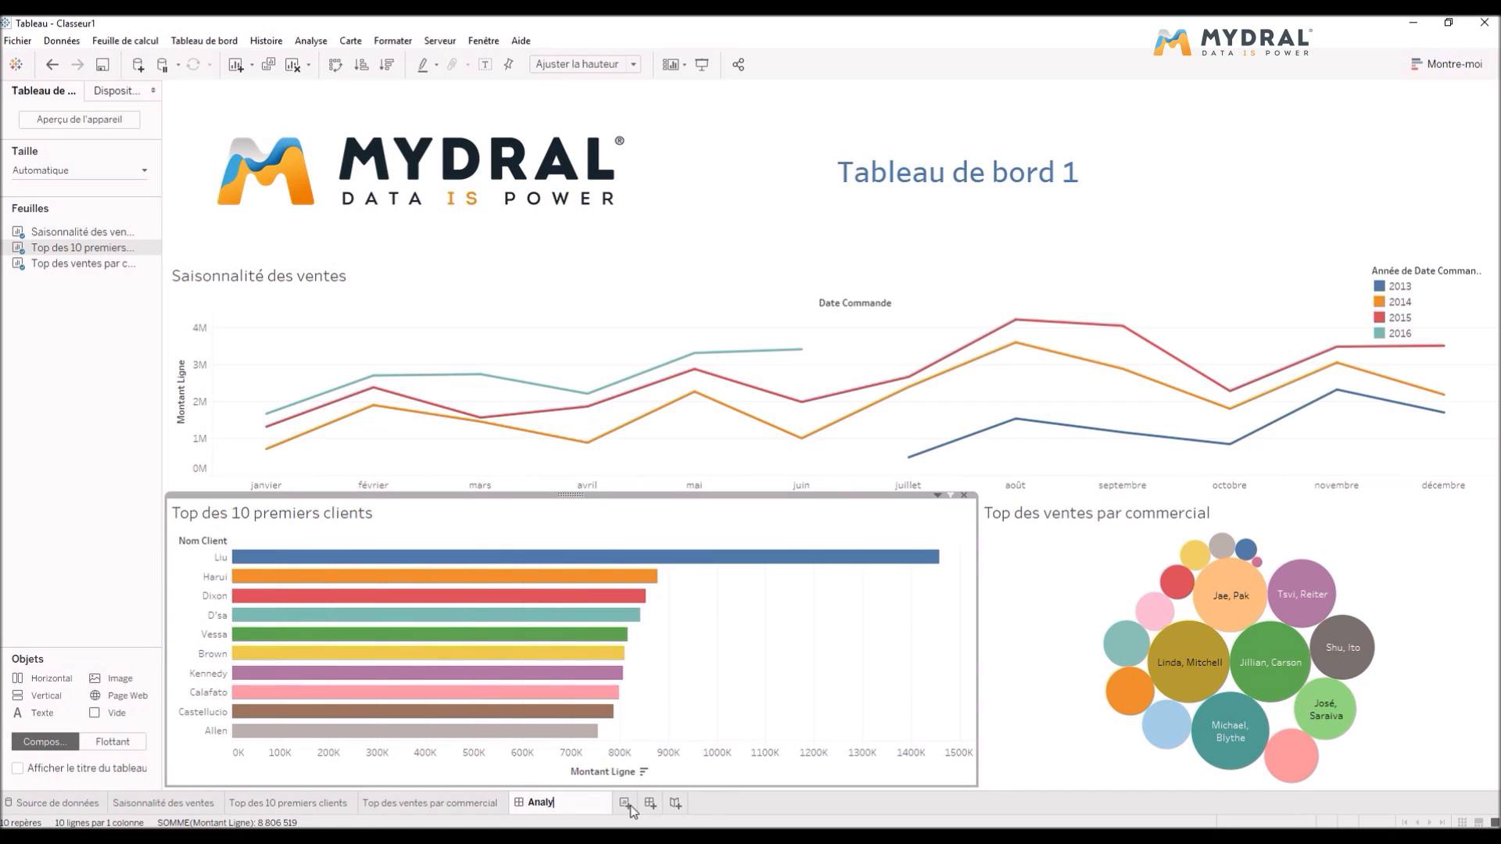
pyautogui.write('se des ventes')
pyautogui.press('Return')
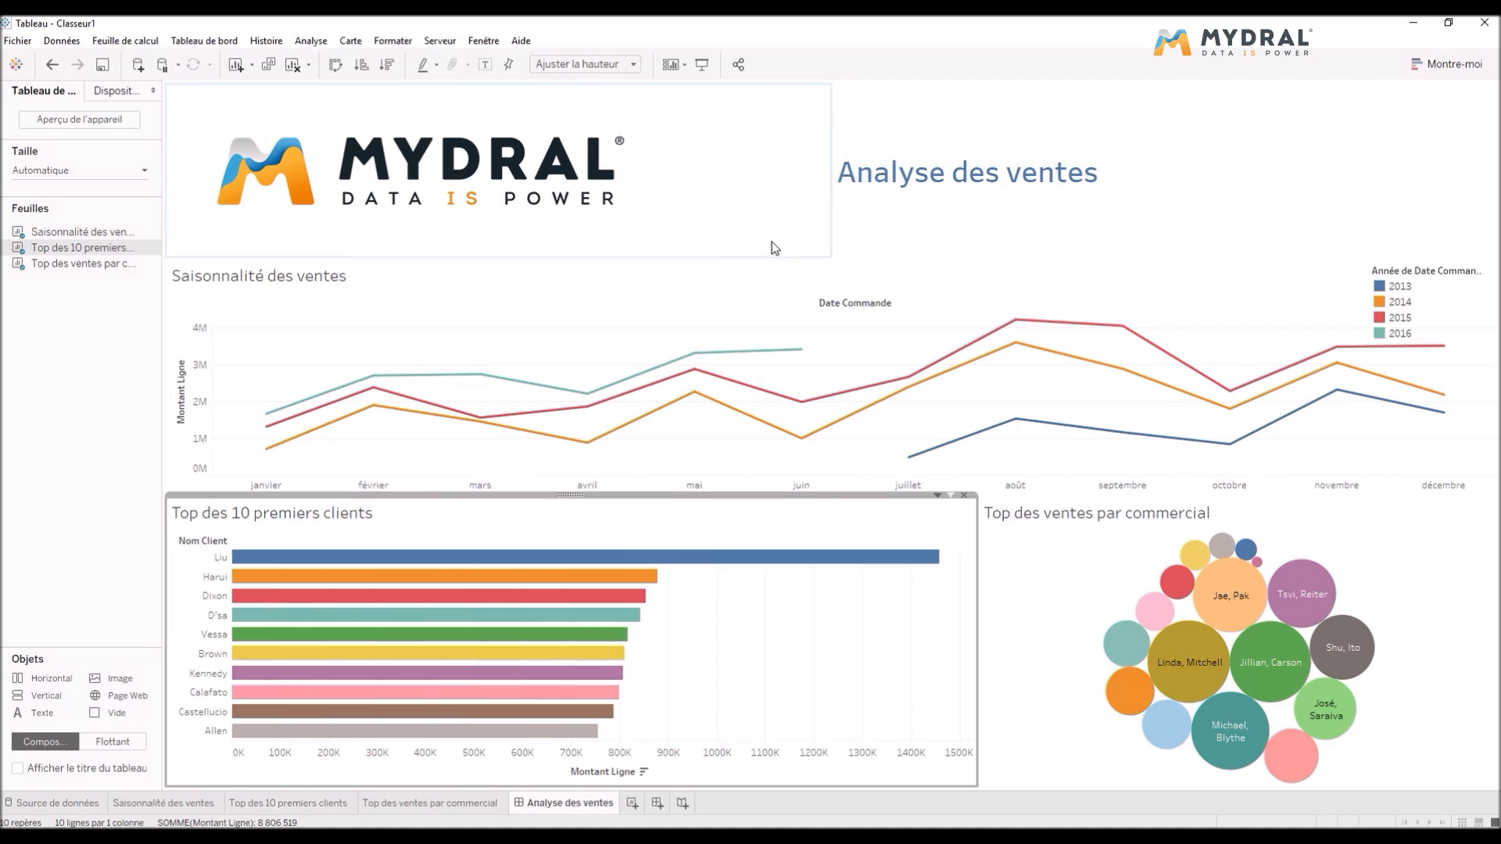
# - Use the Top des ventes par commercial chart as a filter for the other dashboard charts
pyautogui.click(1399, 546)
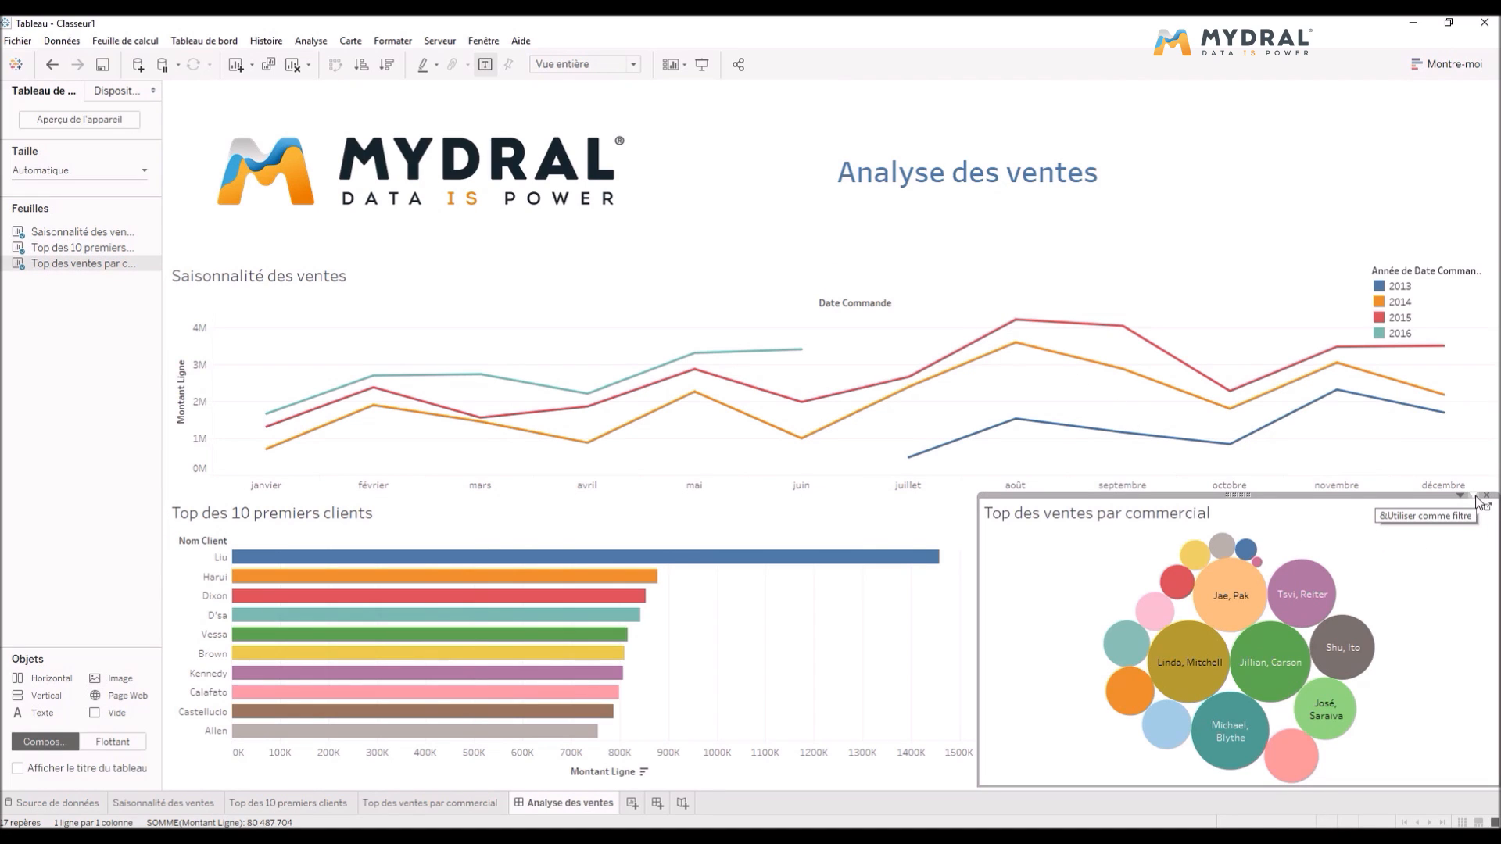
pyautogui.click(1474, 498)
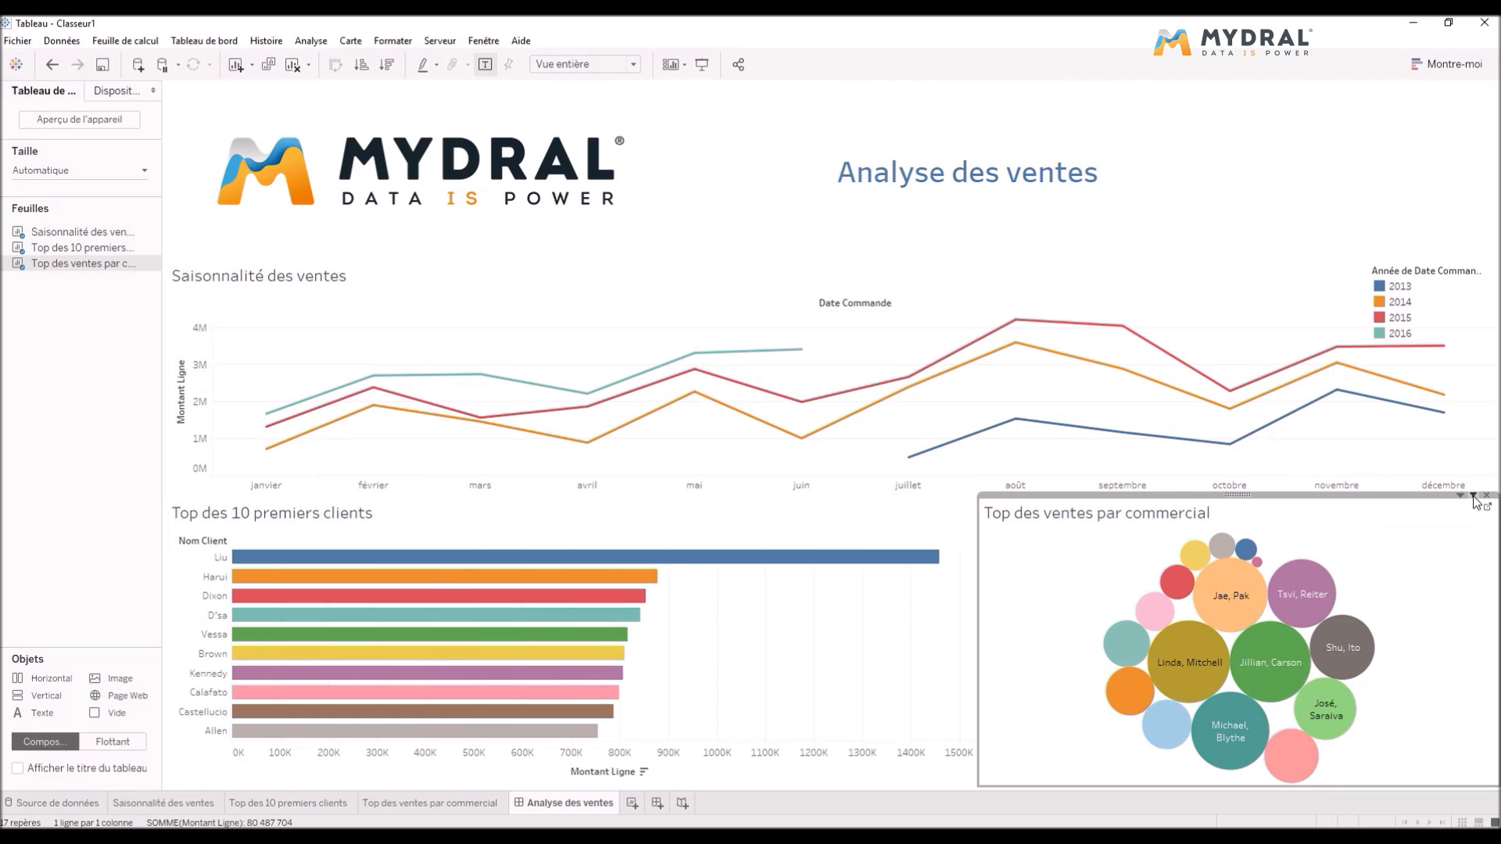
# - Test the filter by selecting the mustard-coloured salesperson bubble, examine the seasonality and client charts, and clear the selection
pyautogui.moveTo(1180, 690)
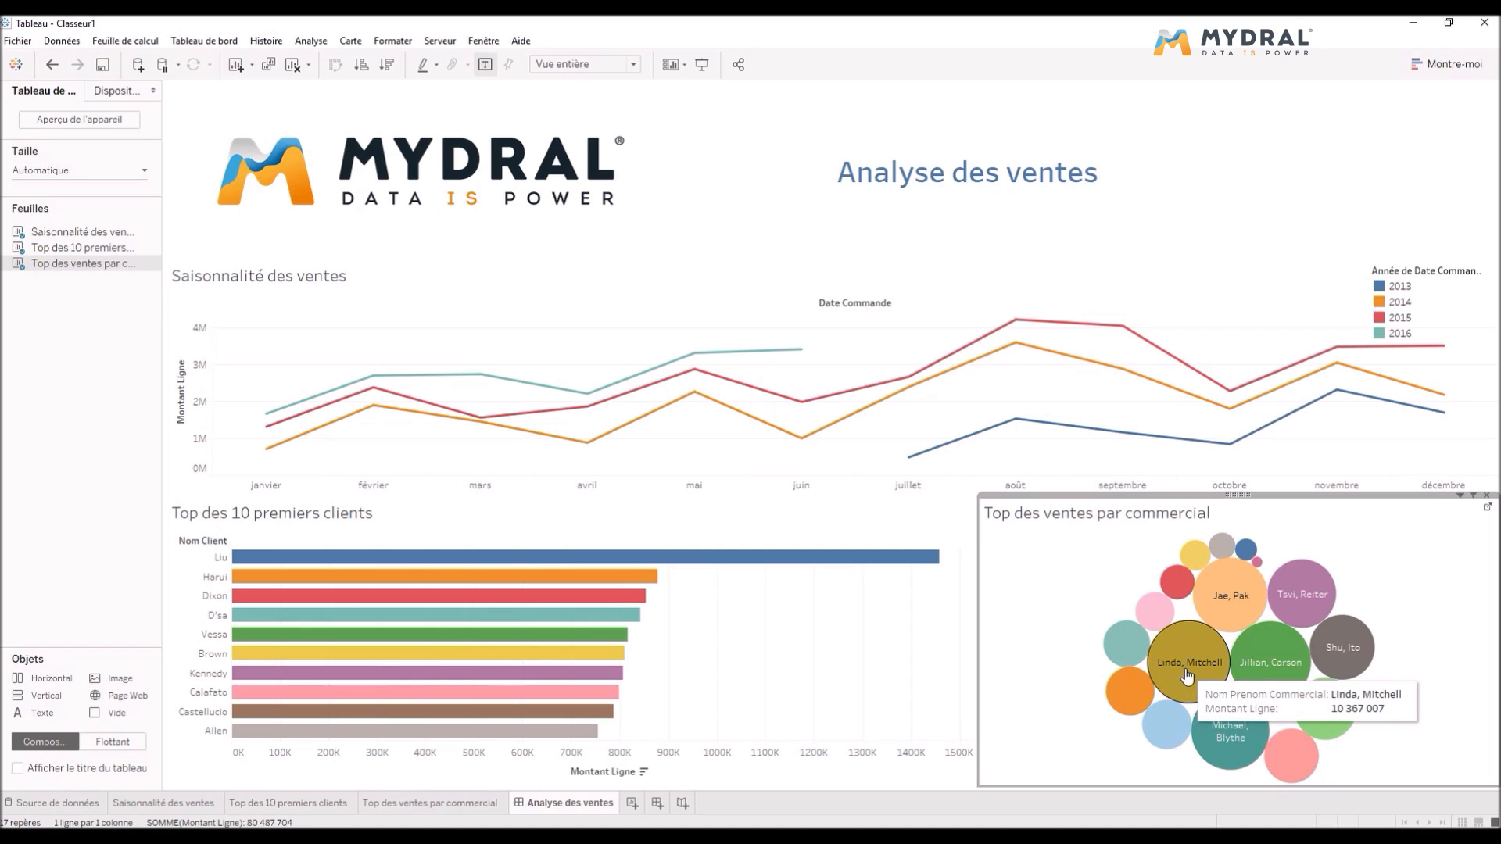
pyautogui.click(1185, 672)
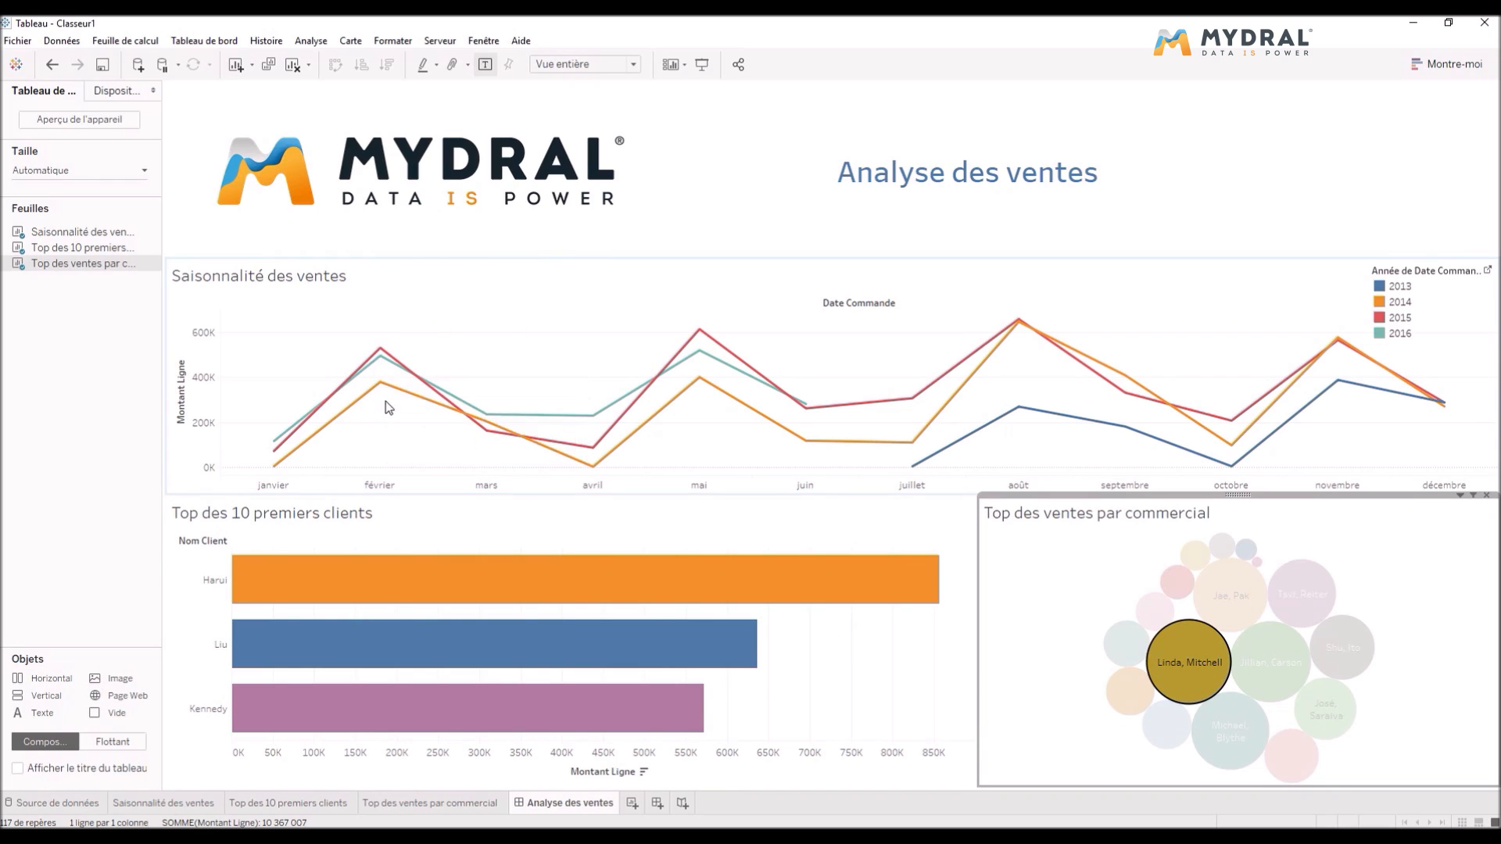
pyautogui.moveTo(696, 343)
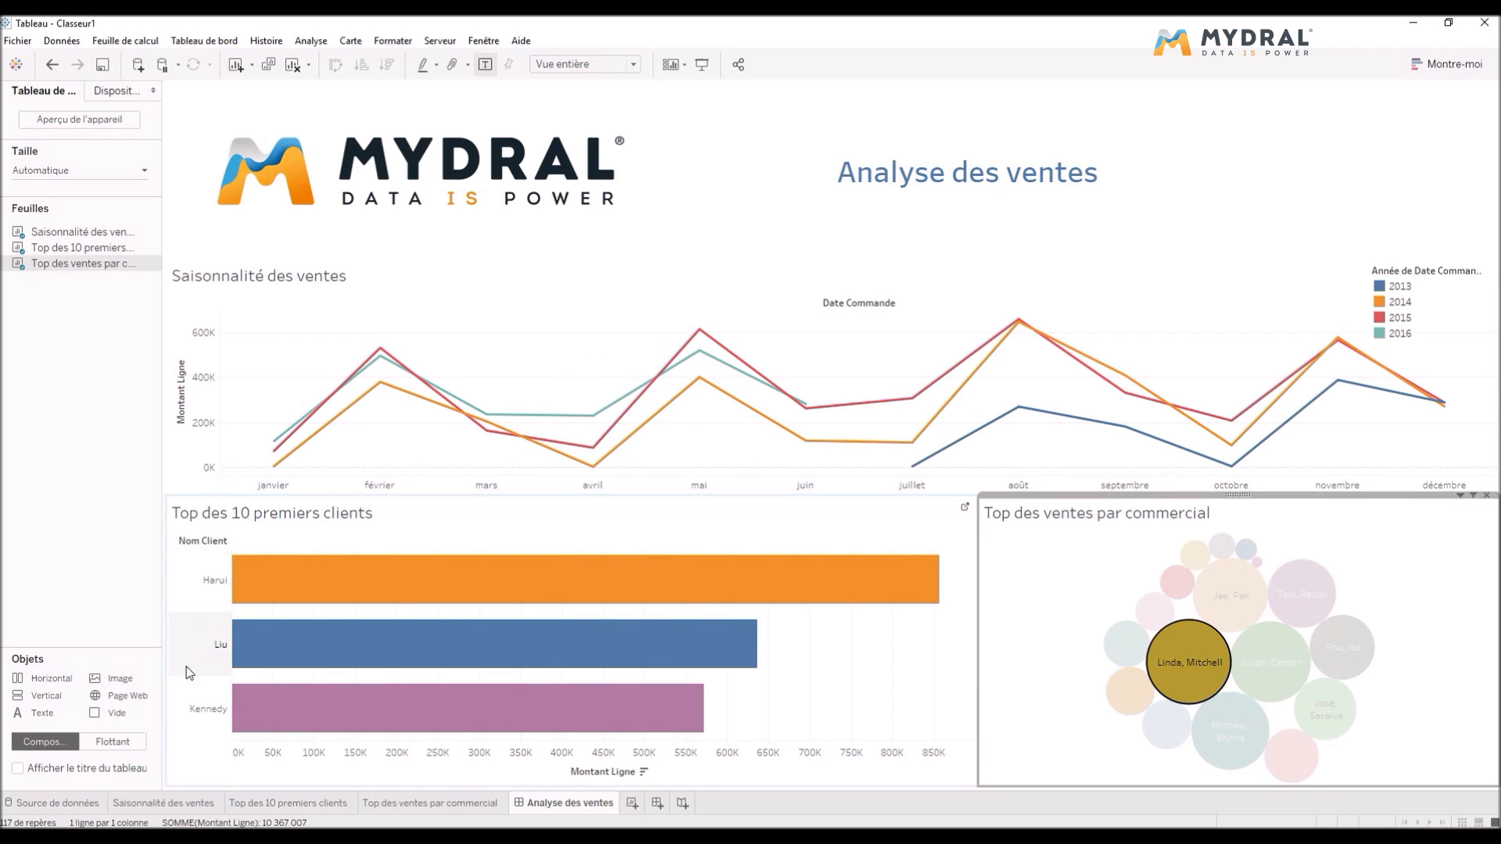
pyautogui.click(1020, 563)
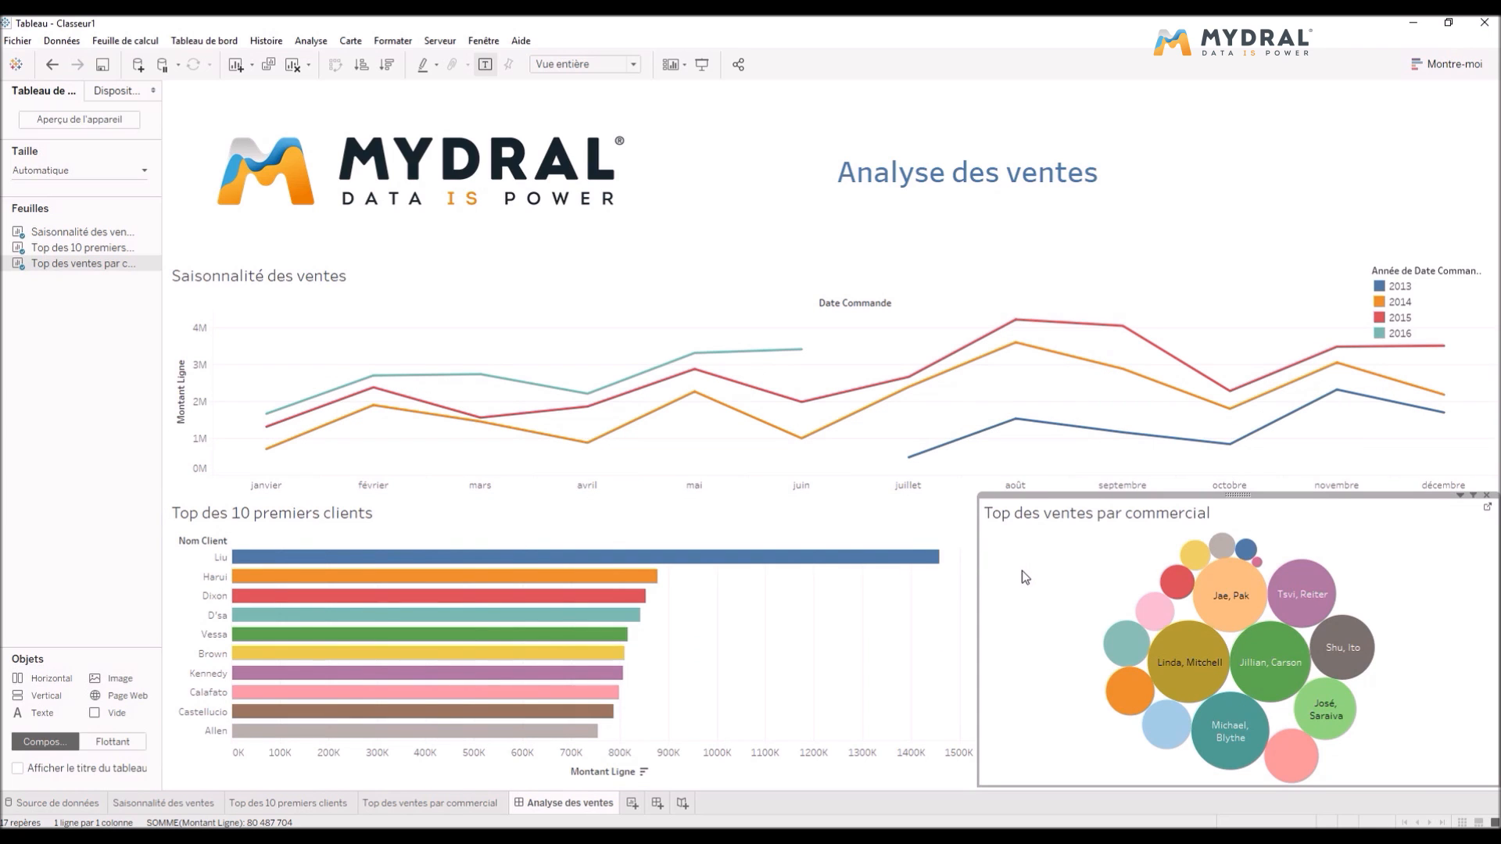